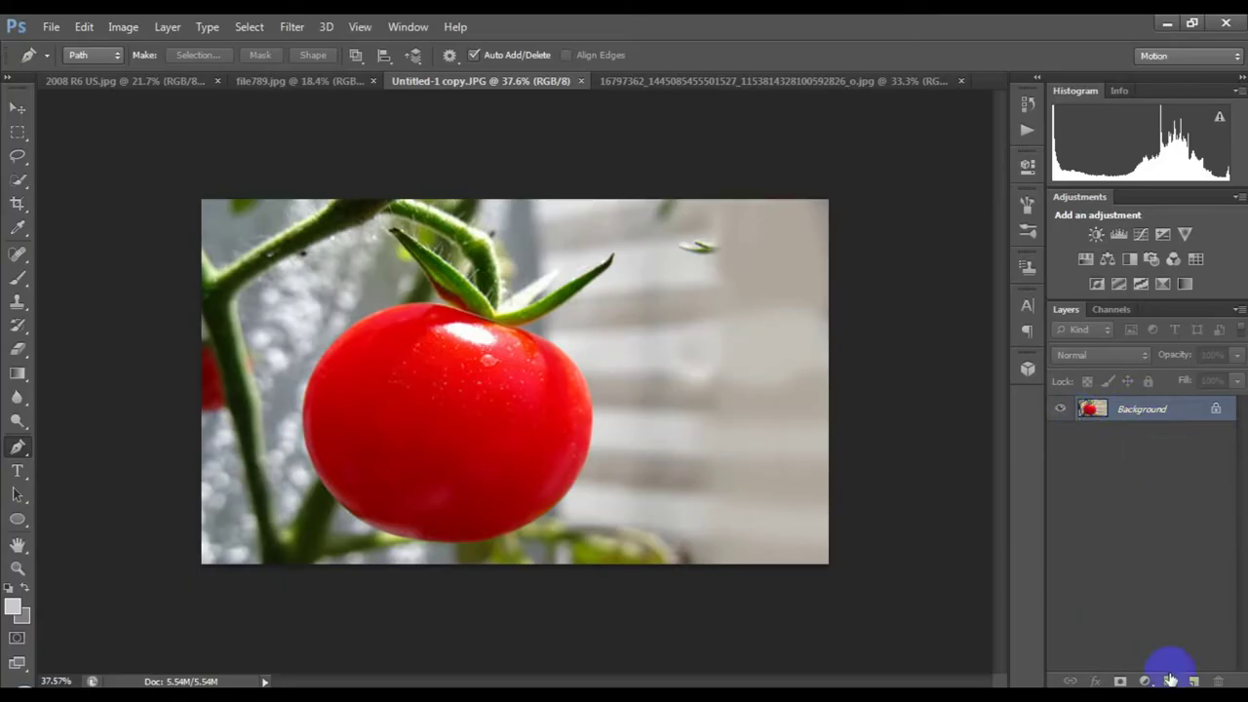
- Add a new empty layer and set the foreground colour to mid grey #808080
{"action": "left_click", "coordinate": [1193, 680]}
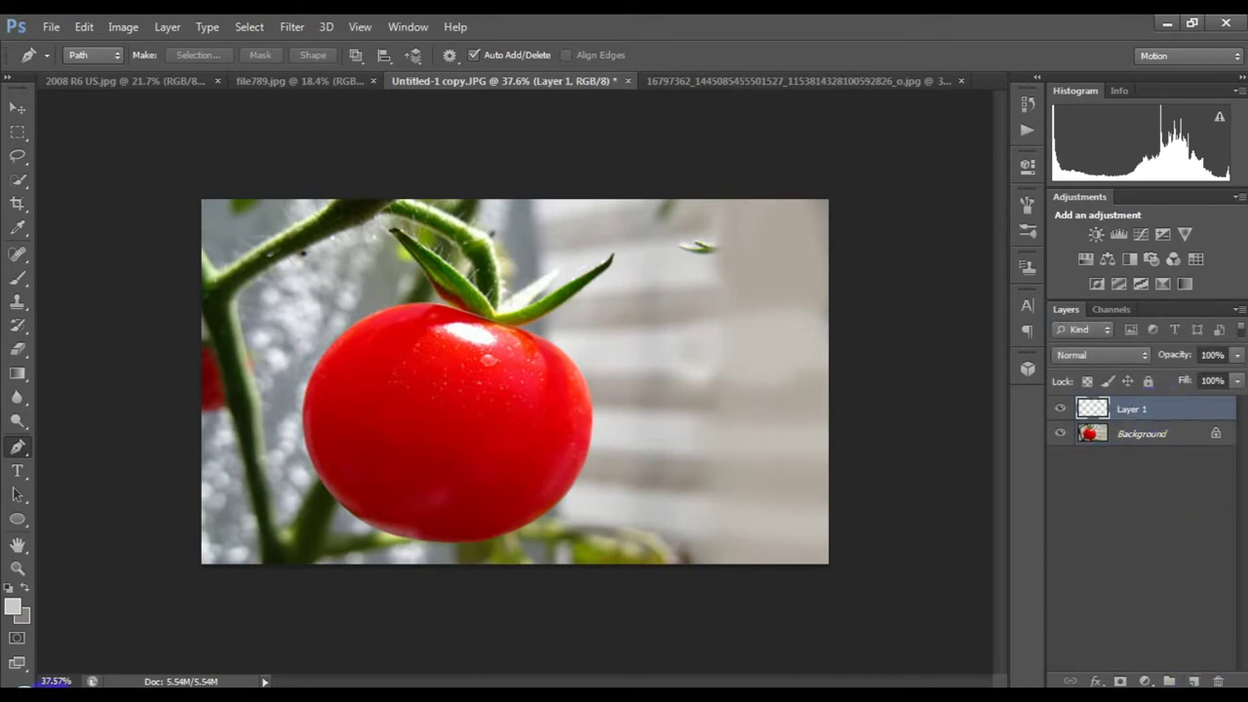
{"action": "left_click", "coordinate": [15, 603]}
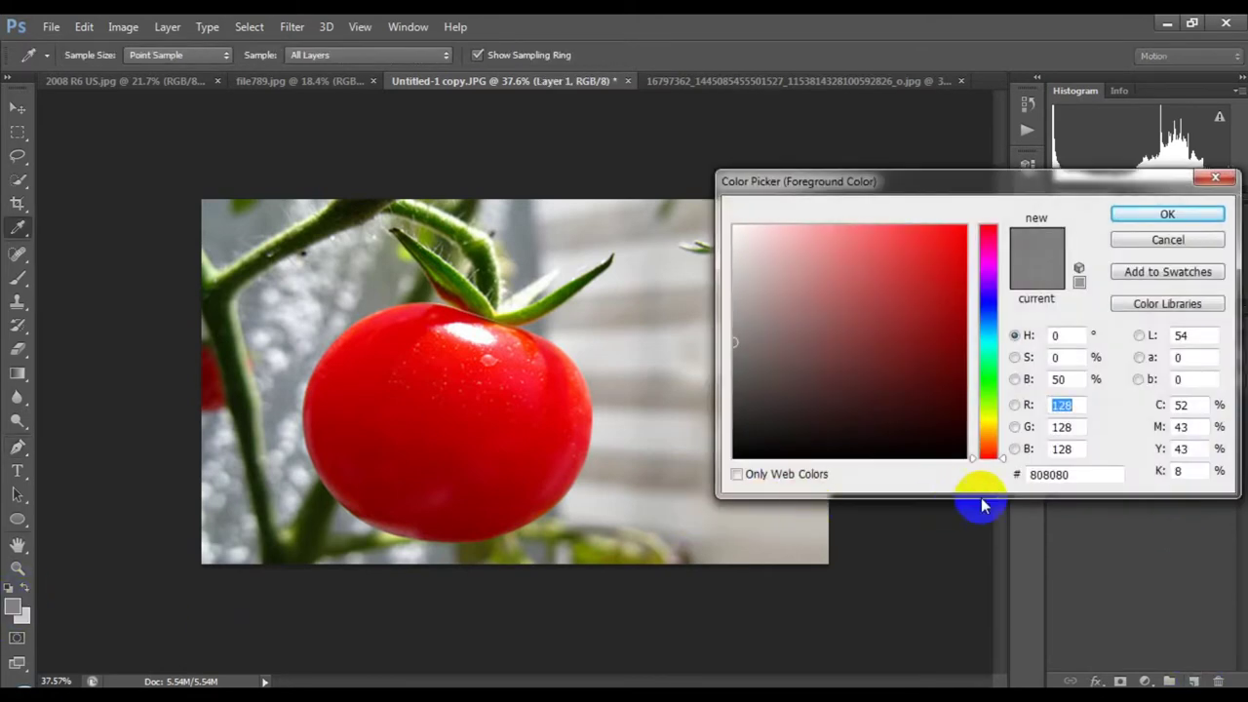
{"action": "left_click", "coordinate": [1066, 476]}
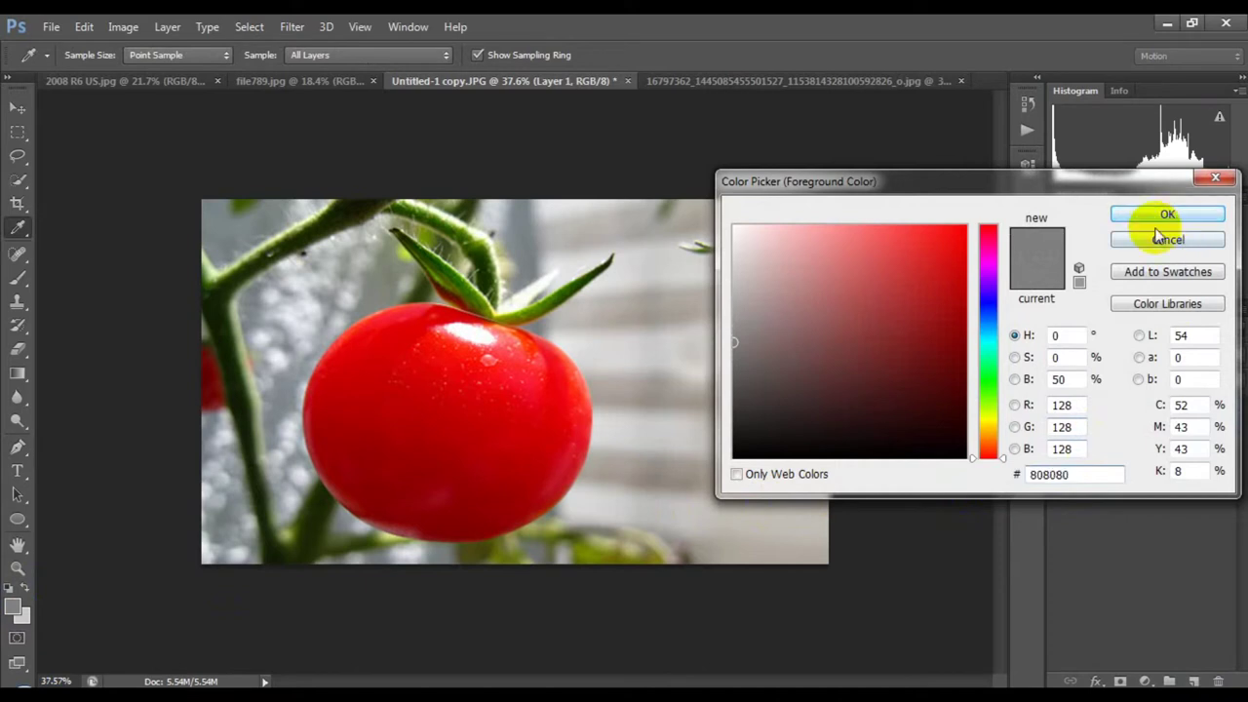
{"action": "left_click", "coordinate": [1167, 214]}
- Draw a pixel-filled grey circle, about 5.22 in across, over the tomato's middle
{"action": "key", "text": "p"}
{"action": "left_click", "coordinate": [13, 523]}
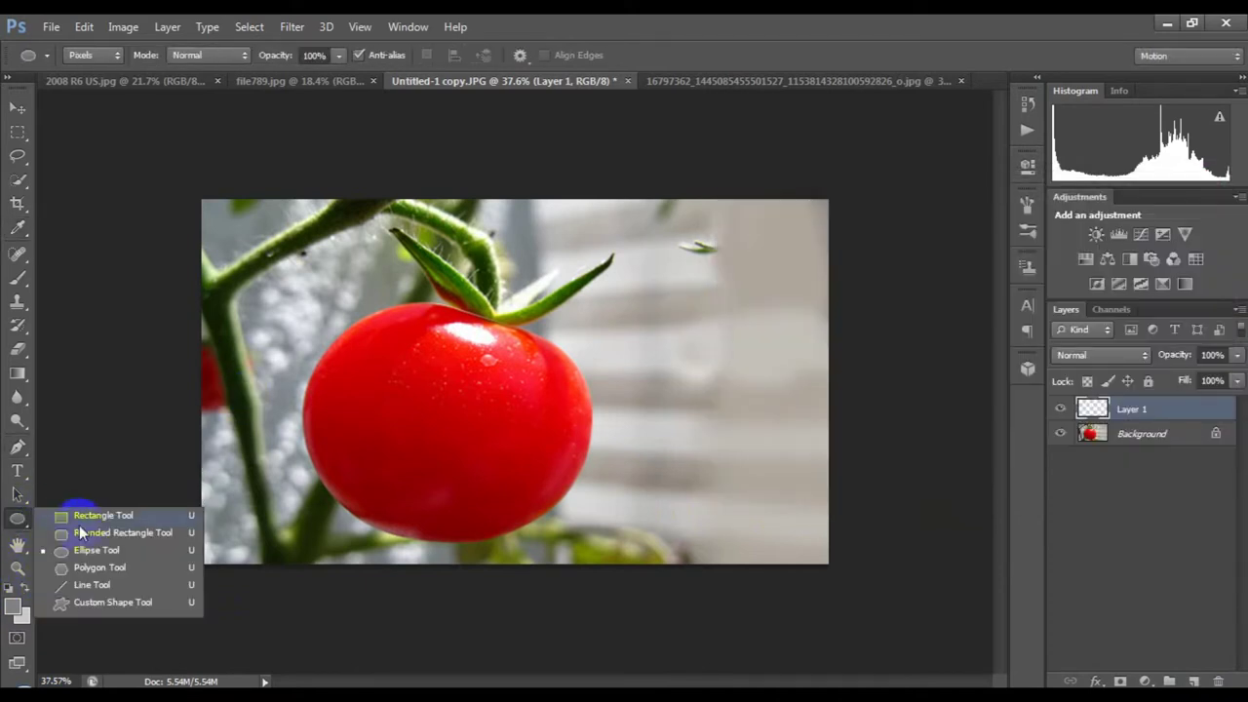
{"action": "left_click", "coordinate": [81, 556]}
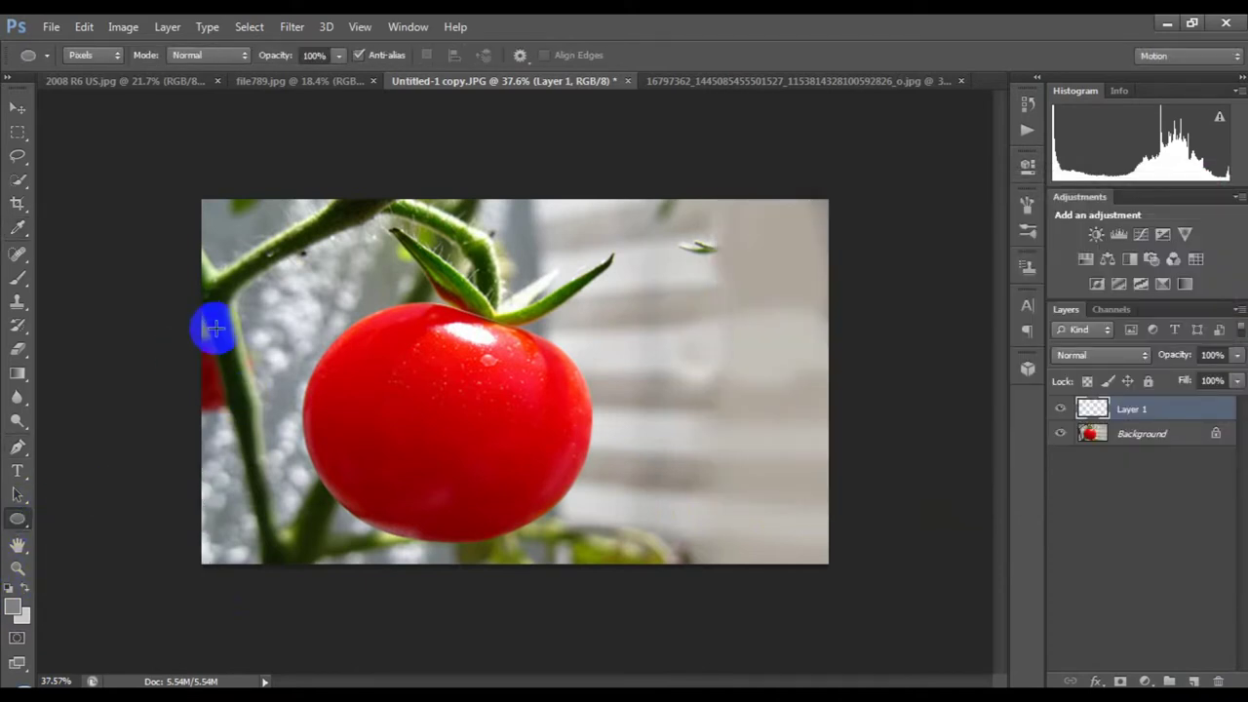
{"action": "left_click", "coordinate": [519, 55]}
{"action": "left_click", "coordinate": [479, 101]}
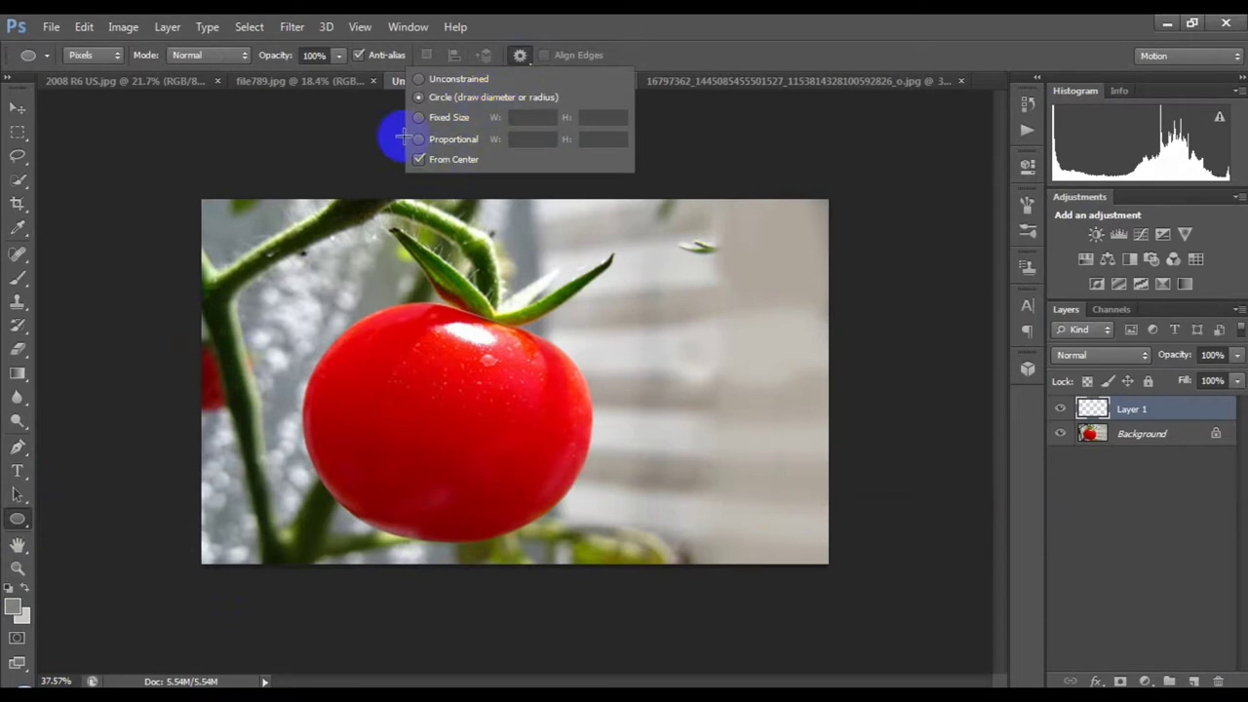
{"action": "left_click", "coordinate": [75, 59]}
{"action": "left_click", "coordinate": [82, 103]}
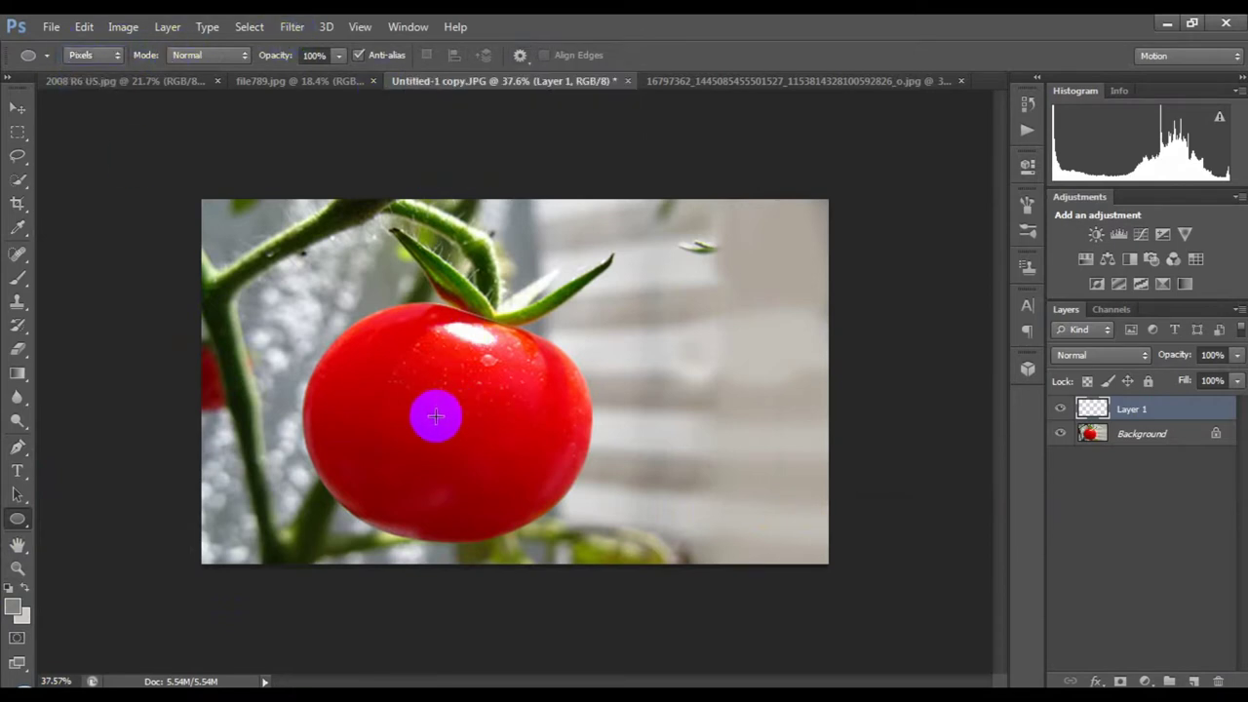
{"action": "mouse_move", "coordinate": [436, 419]}
{"action": "left_mouse_down"}
{"action": "mouse_move", "coordinate": [567, 484]}
{"action": "mouse_move", "coordinate": [744, 509]}
{"action": "left_mouse_up"}
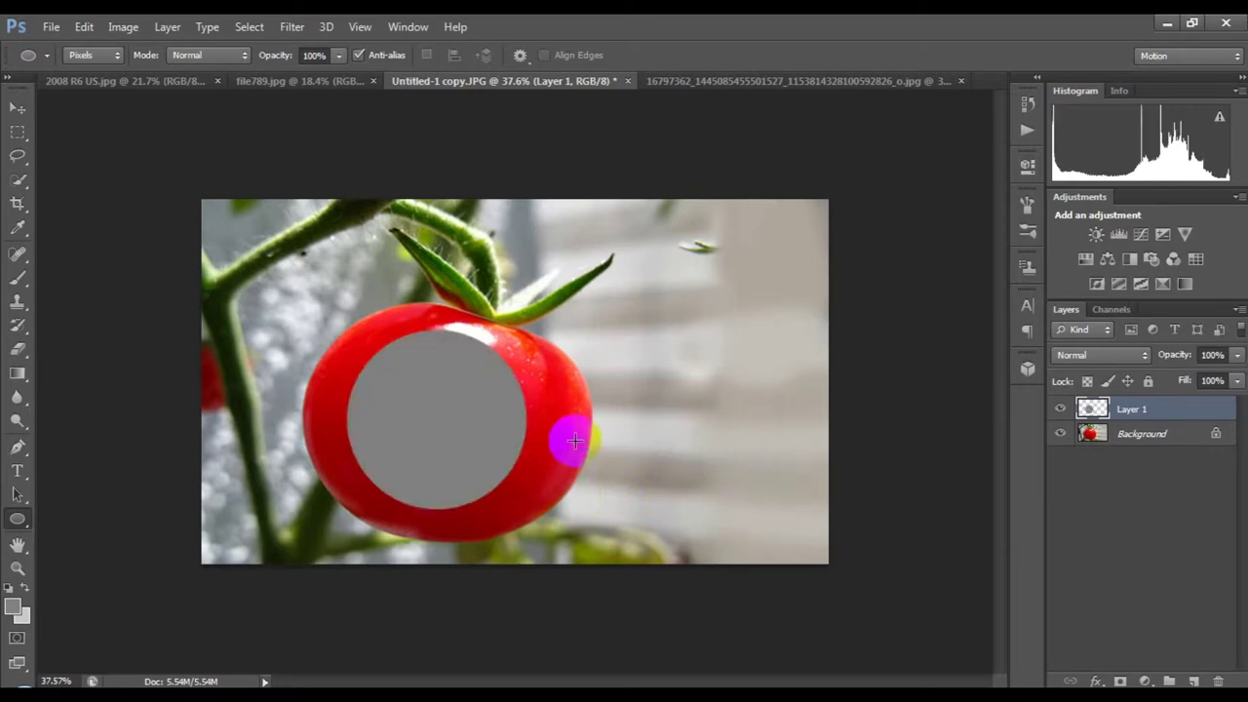
{"action": "left_click", "coordinate": [52, 32]}
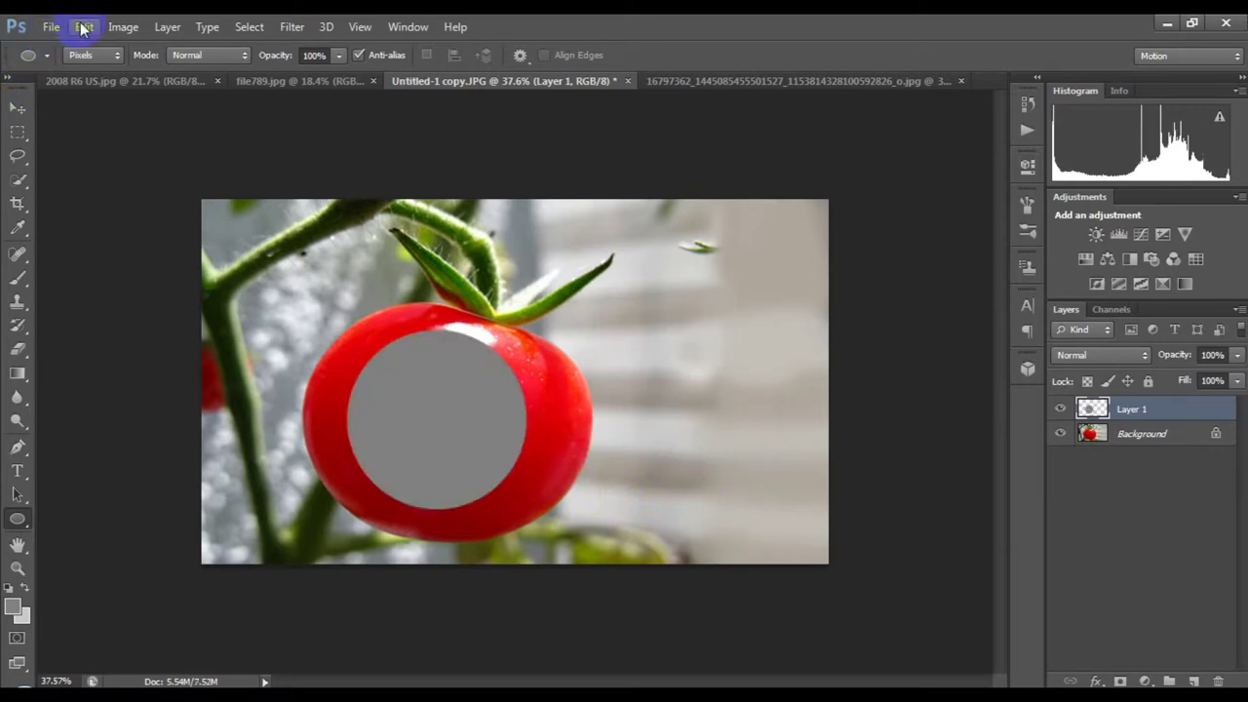
- Warp the grey circle, pulling its top, left and bottom-left corners toward the tomato's edge
{"action": "left_click", "coordinate": [83, 27]}
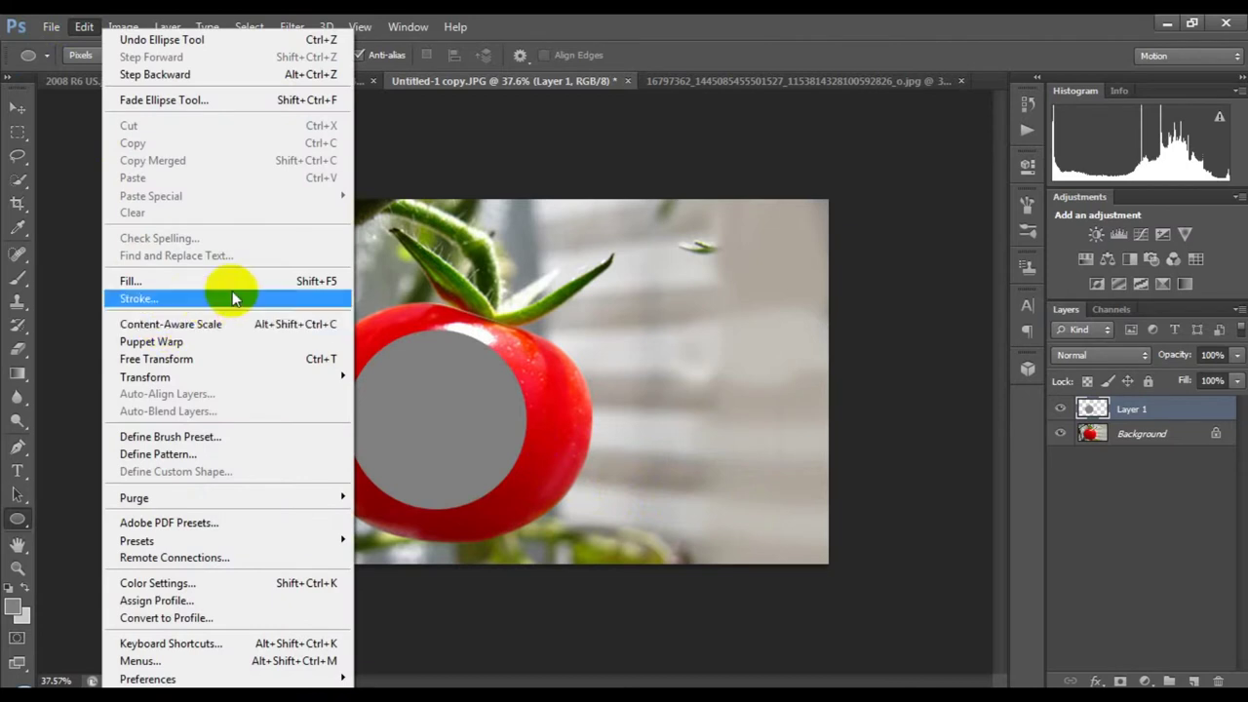
{"action": "mouse_move", "coordinate": [145, 376]}
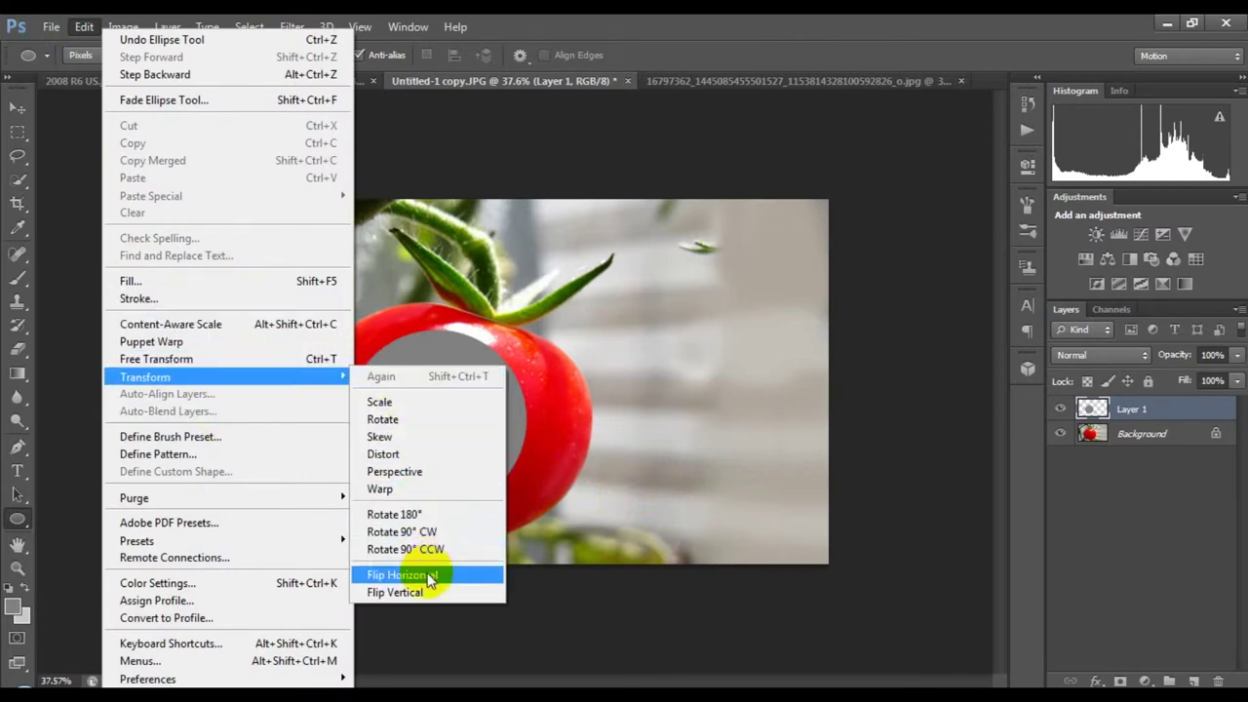
{"action": "left_click", "coordinate": [438, 489]}
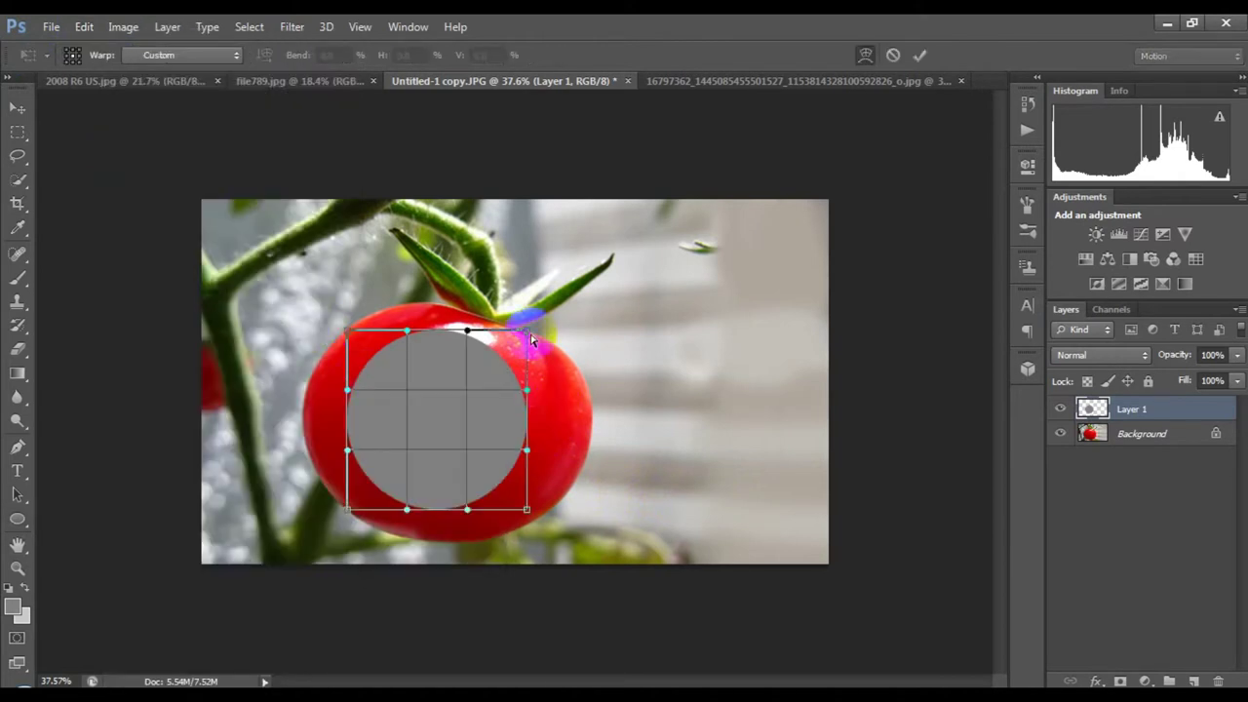
{"action": "left_click_drag", "start_coordinate": [532, 338], "coordinate": [669, 333]}
{"action": "mouse_move", "coordinate": [349, 331]}
{"action": "left_mouse_down"}
{"action": "mouse_move", "coordinate": [337, 242]}
{"action": "mouse_move", "coordinate": [362, 244]}
{"action": "left_mouse_up"}
{"action": "left_click_drag", "start_coordinate": [347, 390], "coordinate": [266, 417]}
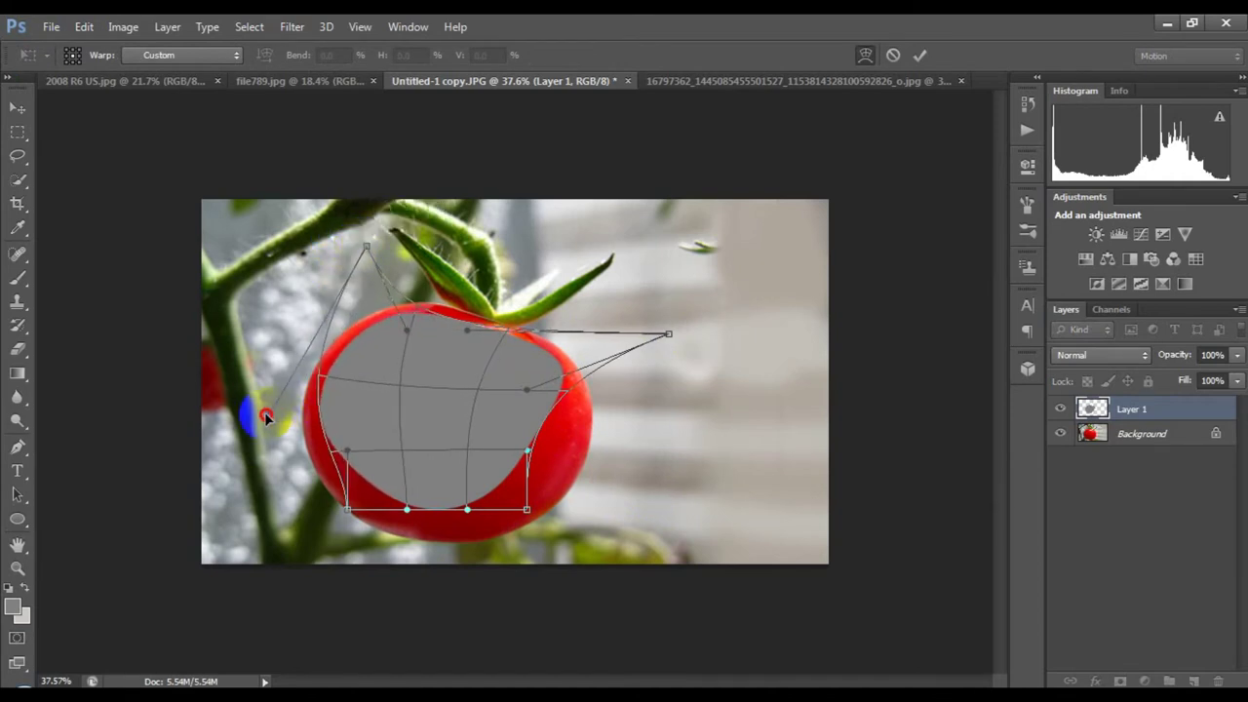
{"action": "left_click_drag", "start_coordinate": [347, 508], "coordinate": [346, 554]}
- Refine the warp's bottom, right and lower-left edges to leave a thin red rim, and commit
{"action": "left_click_drag", "start_coordinate": [467, 509], "coordinate": [509, 544]}
{"action": "left_click_drag", "start_coordinate": [527, 450], "coordinate": [581, 472]}
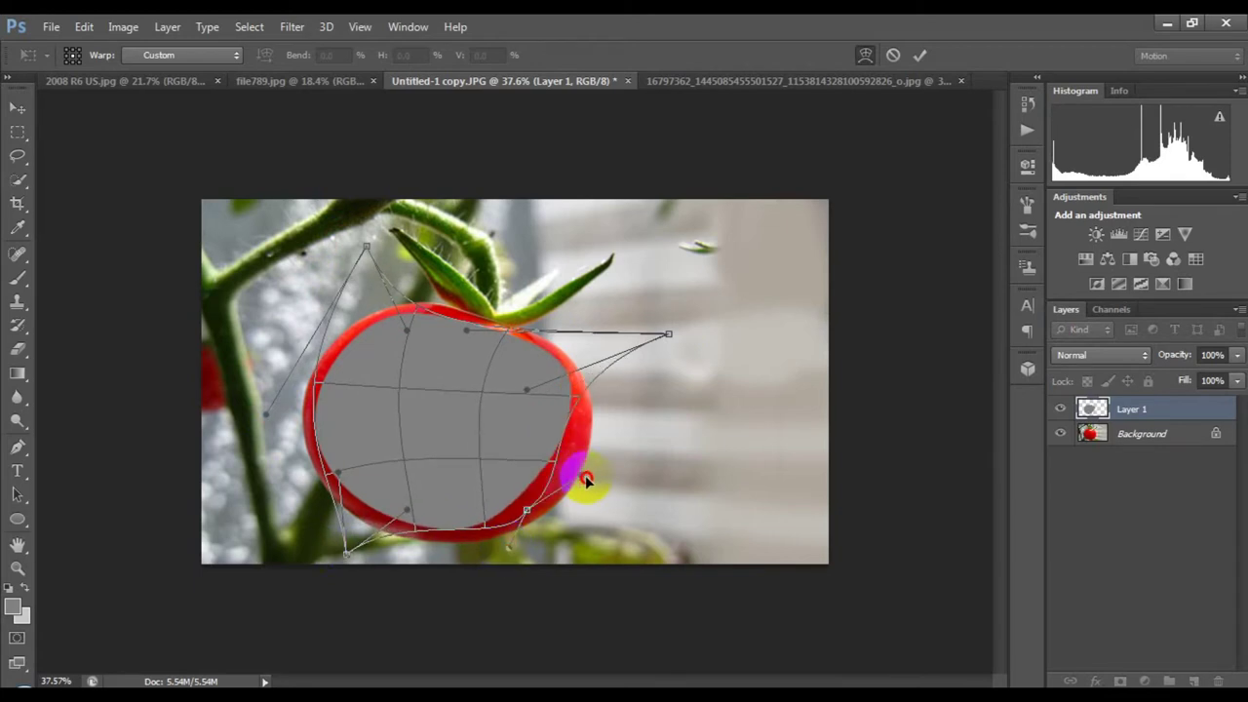
{"action": "left_click_drag", "start_coordinate": [527, 509], "coordinate": [541, 537]}
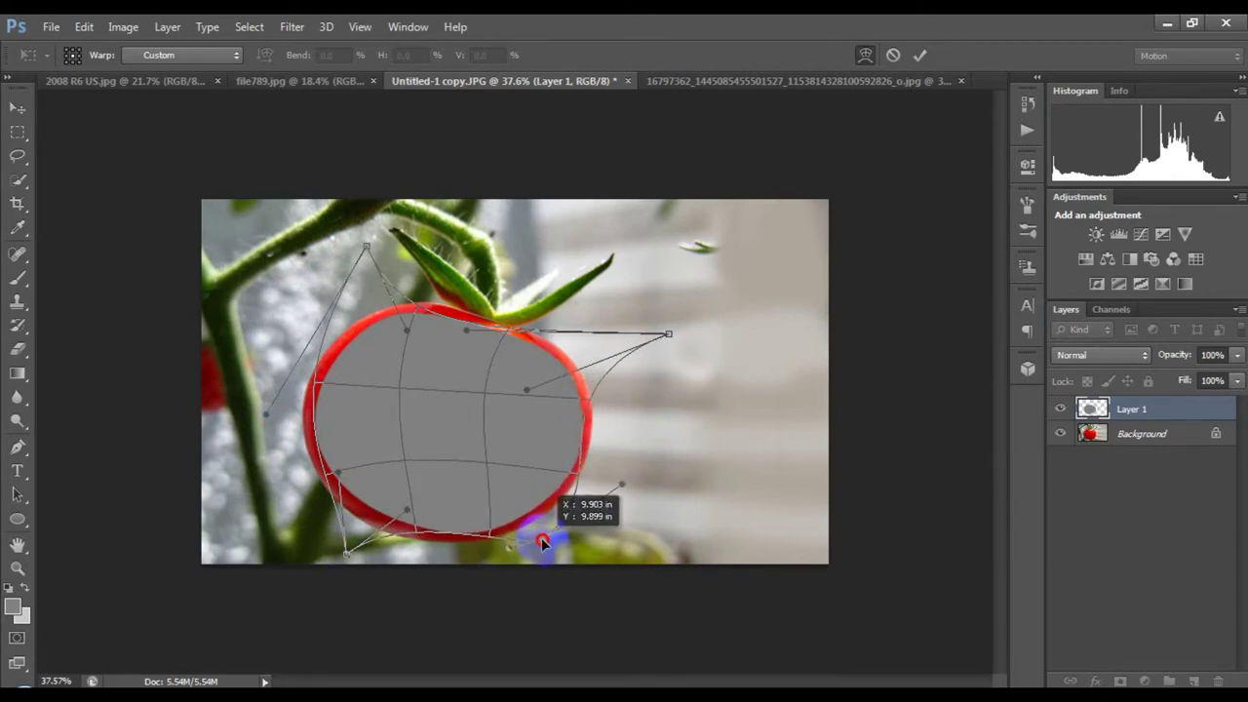
{"action": "left_click_drag", "start_coordinate": [408, 511], "coordinate": [409, 522]}
{"action": "mouse_move", "coordinate": [337, 472]}
{"action": "left_mouse_down"}
{"action": "mouse_move", "coordinate": [342, 498]}
{"action": "mouse_move", "coordinate": [390, 521]}
{"action": "left_mouse_up"}
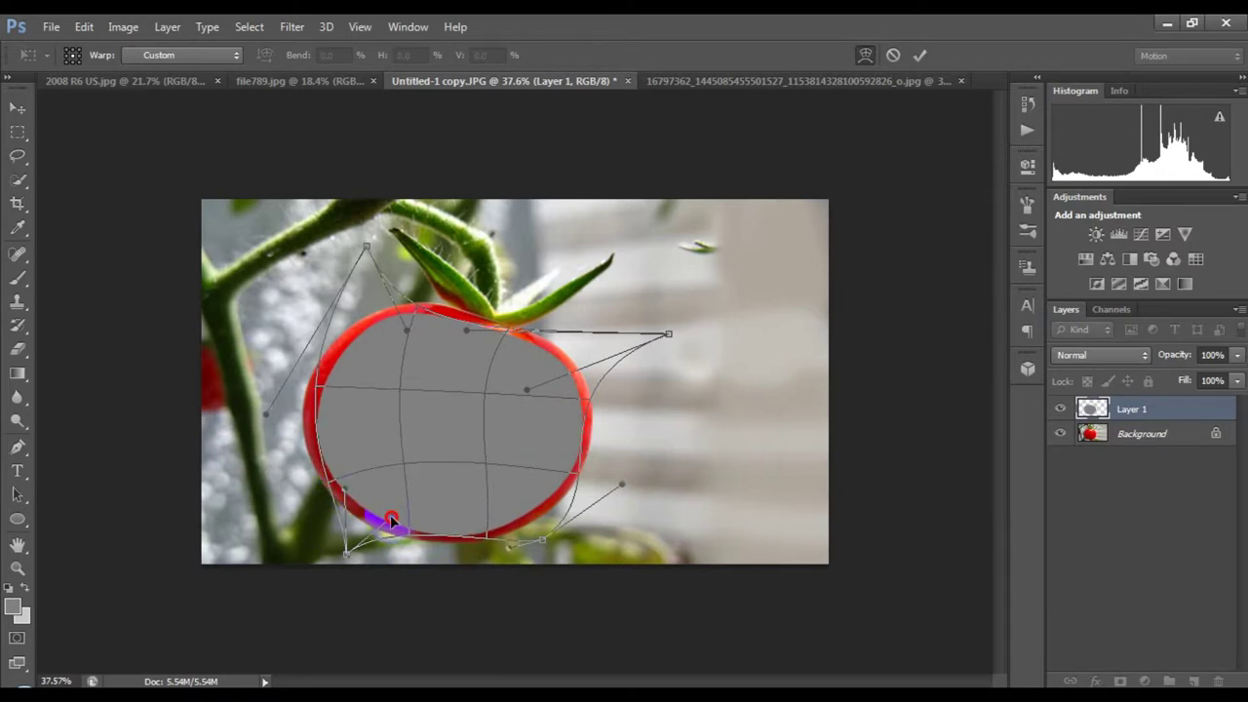
{"action": "left_click_drag", "start_coordinate": [265, 414], "coordinate": [262, 412]}
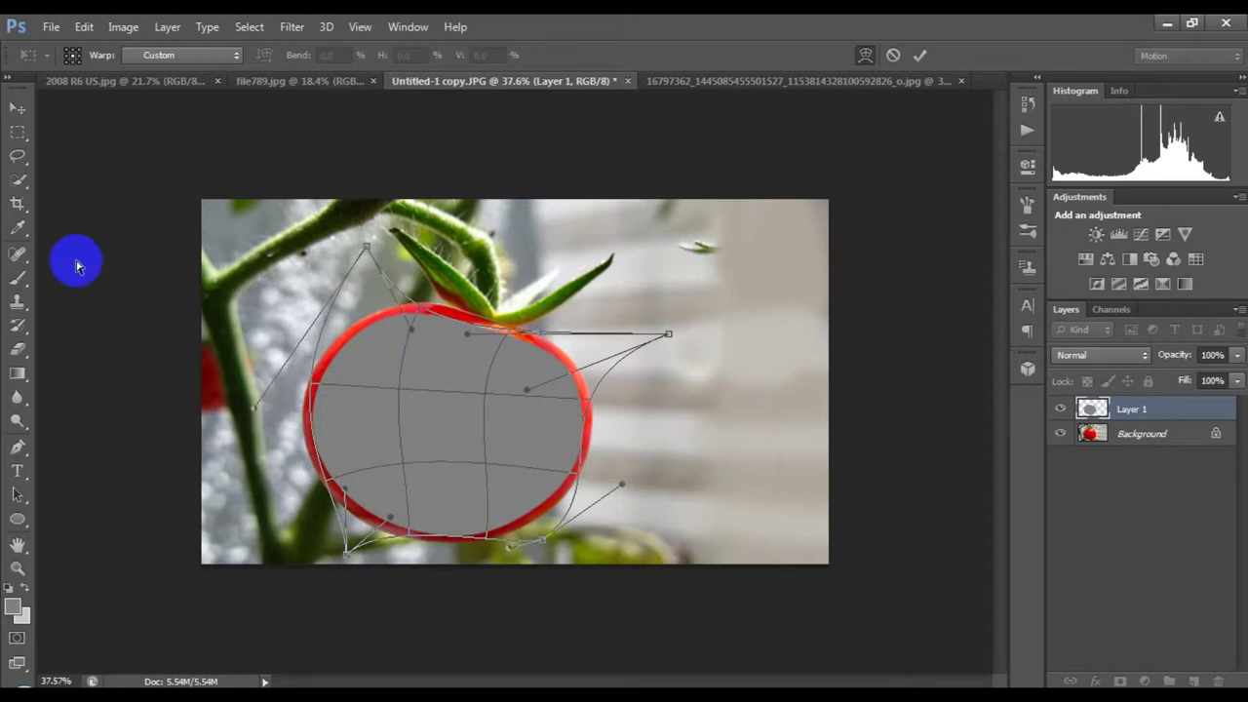
{"action": "key", "text": "Return"}
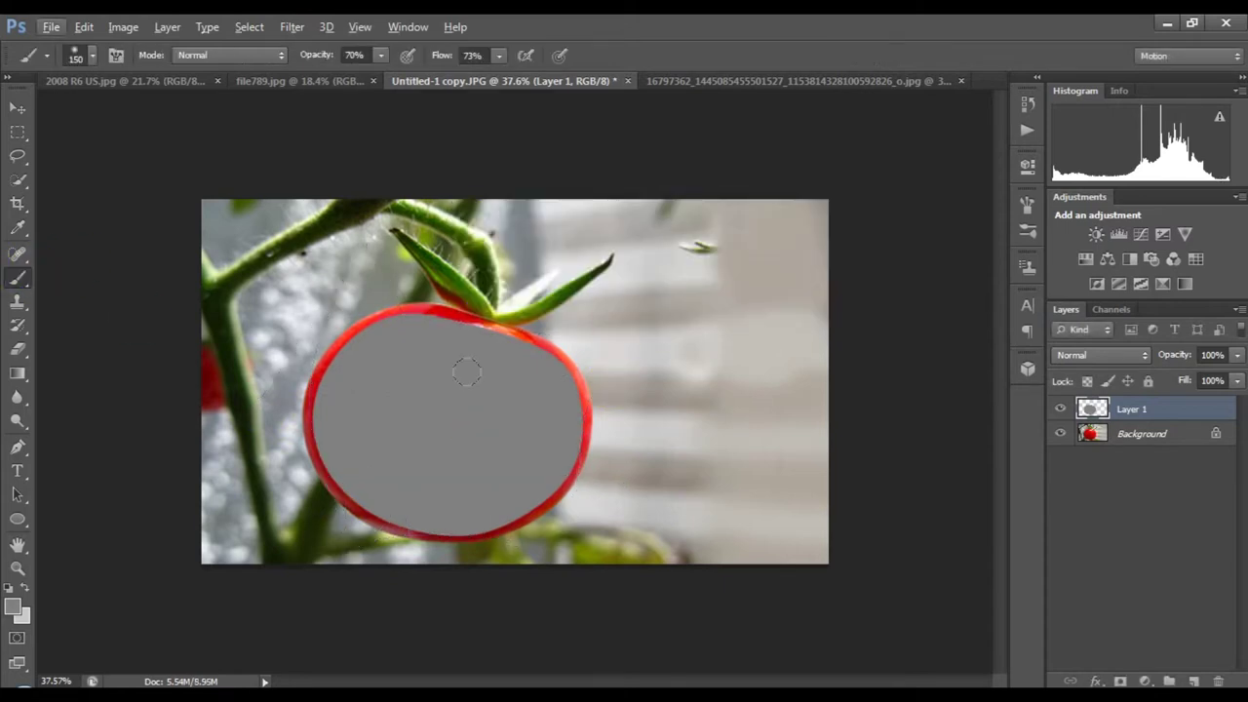
- Add a 9 px Stroke effect to Layer 1's grey shape
{"action": "double_click", "coordinate": [1169, 413]}
{"action": "left_click", "coordinate": [692, 354]}
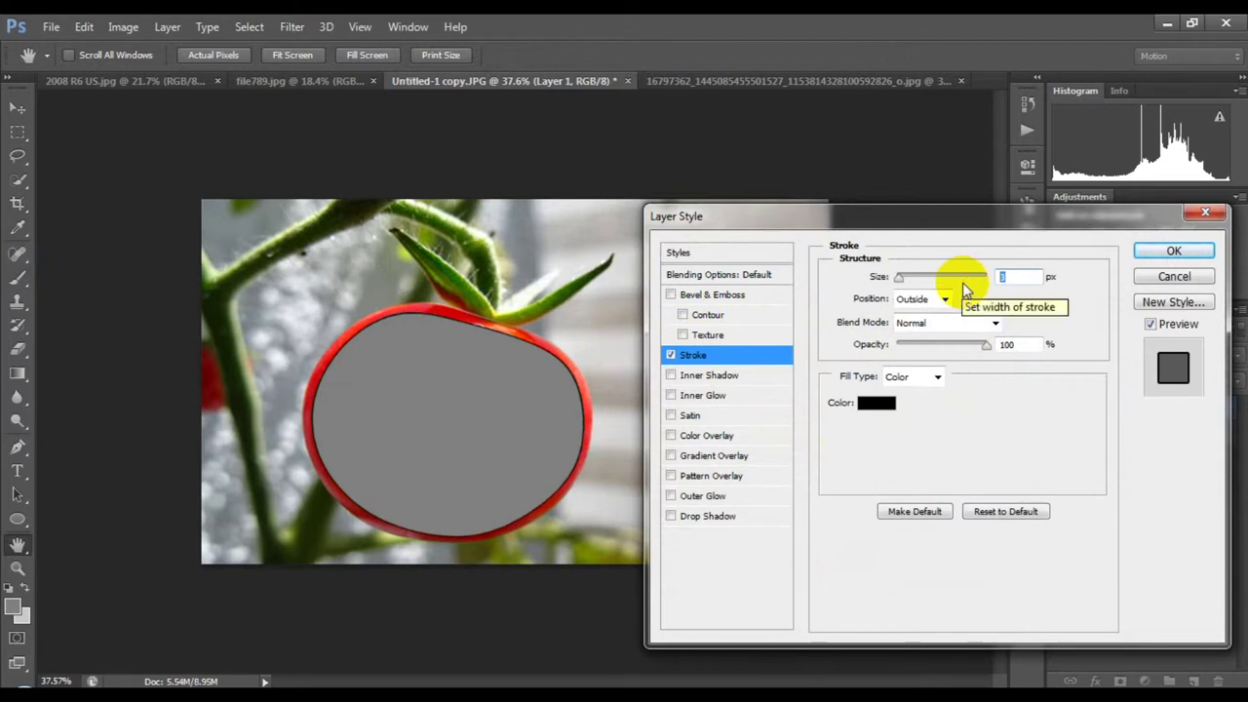
{"action": "type", "text": "20"}
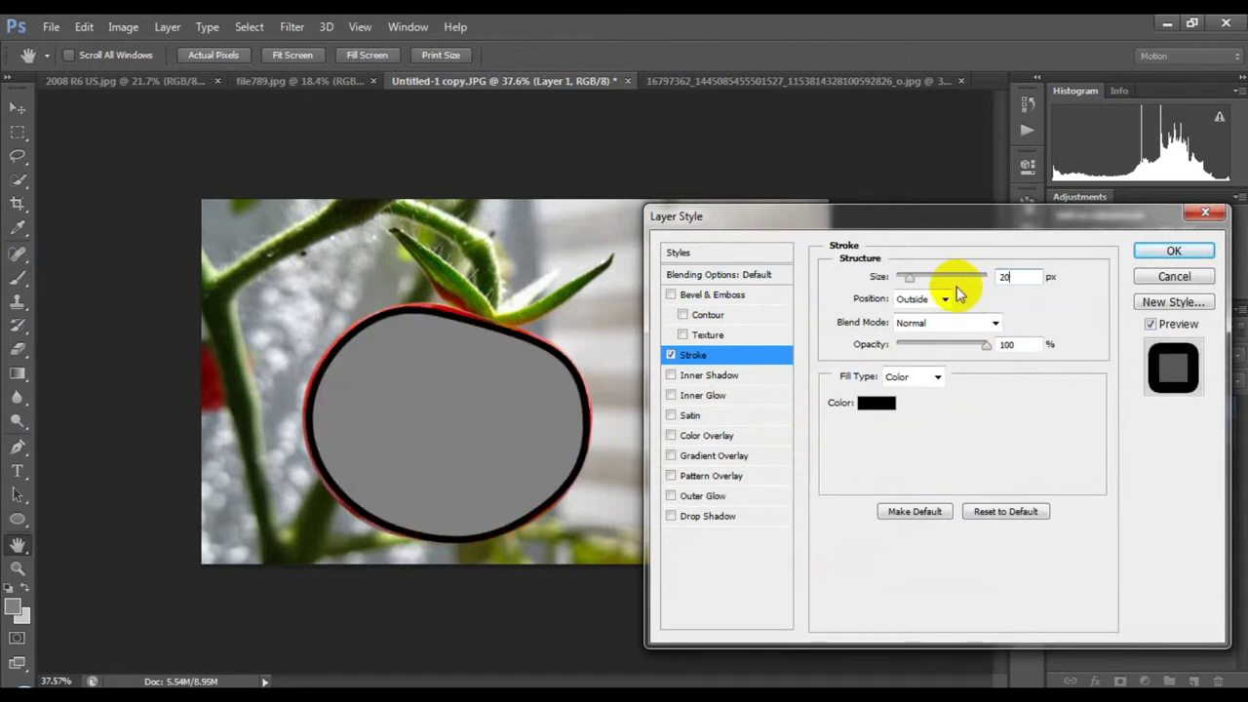
{"action": "key", "text": "BackSpace"}
{"action": "key", "text": "BackSpace"}
{"action": "type", "text": "0"}
{"action": "key", "text": "BackSpace"}
{"action": "type", "text": "2"}
{"action": "key", "text": "BackSpace"}
{"action": "key", "text": "BackSpace"}
{"action": "type", "text": "9"}
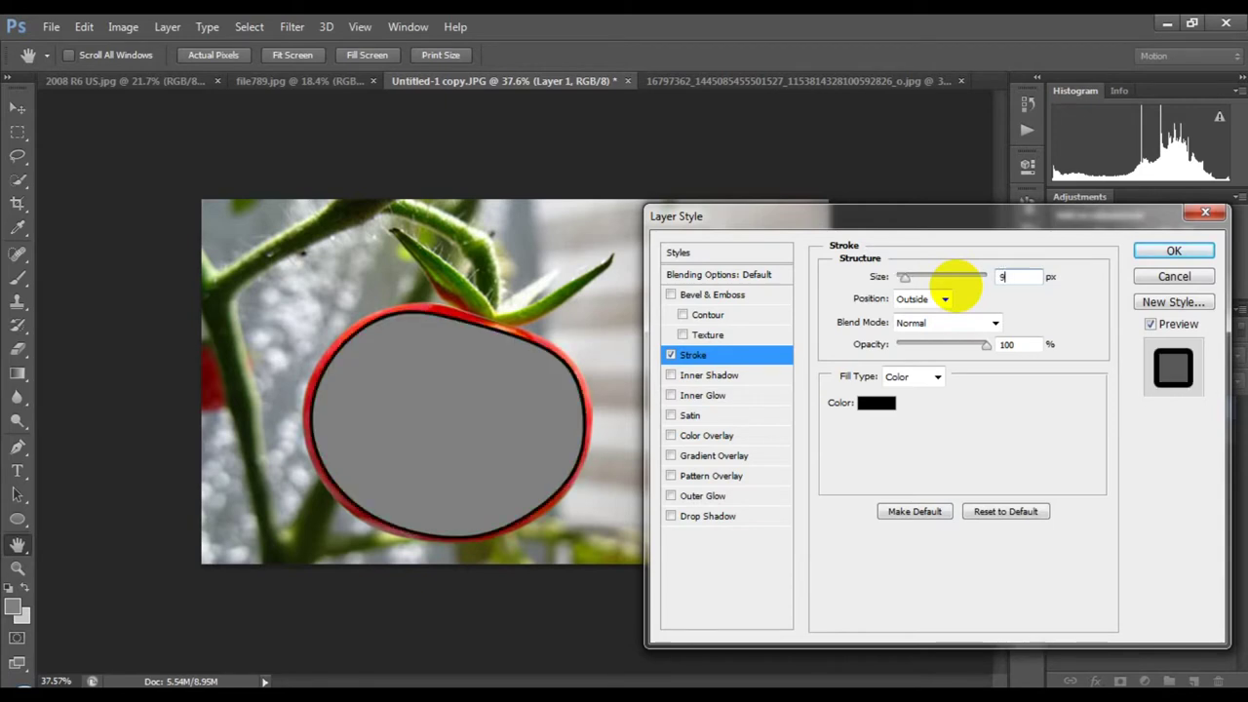
- Colour the stroke dark green #255207, lower its opacity, and enable Inner Shadow
{"action": "left_click", "coordinate": [877, 404]}
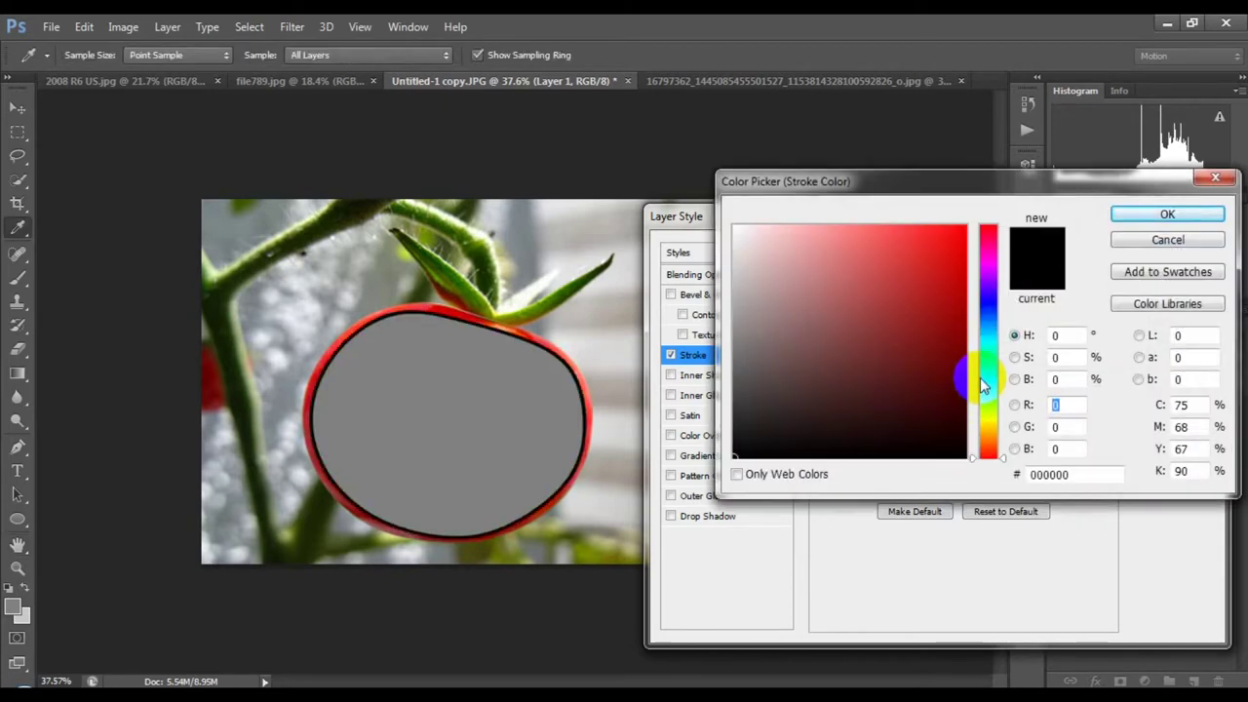
{"action": "left_click", "coordinate": [989, 393]}
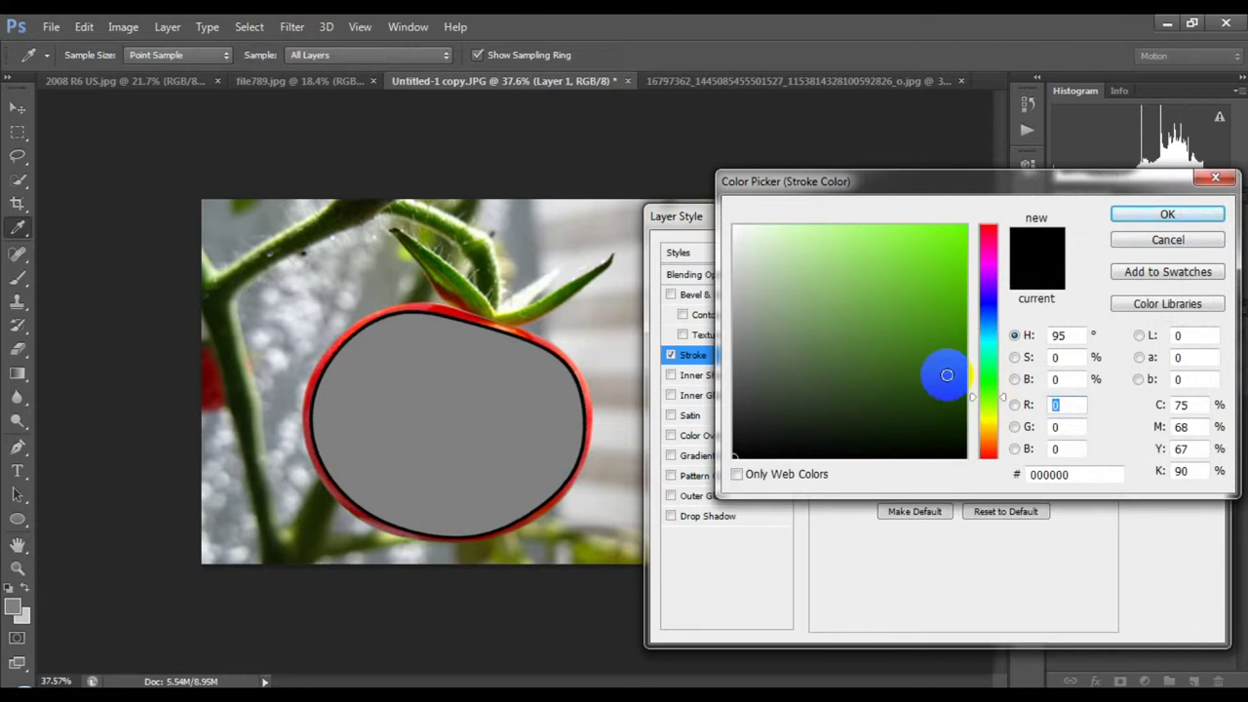
{"action": "left_click_drag", "start_coordinate": [944, 370], "coordinate": [949, 245]}
{"action": "mouse_move", "coordinate": [973, 398]}
{"action": "left_mouse_down"}
{"action": "mouse_move", "coordinate": [987, 417]}
{"action": "mouse_move", "coordinate": [945, 383]}
{"action": "left_mouse_up"}
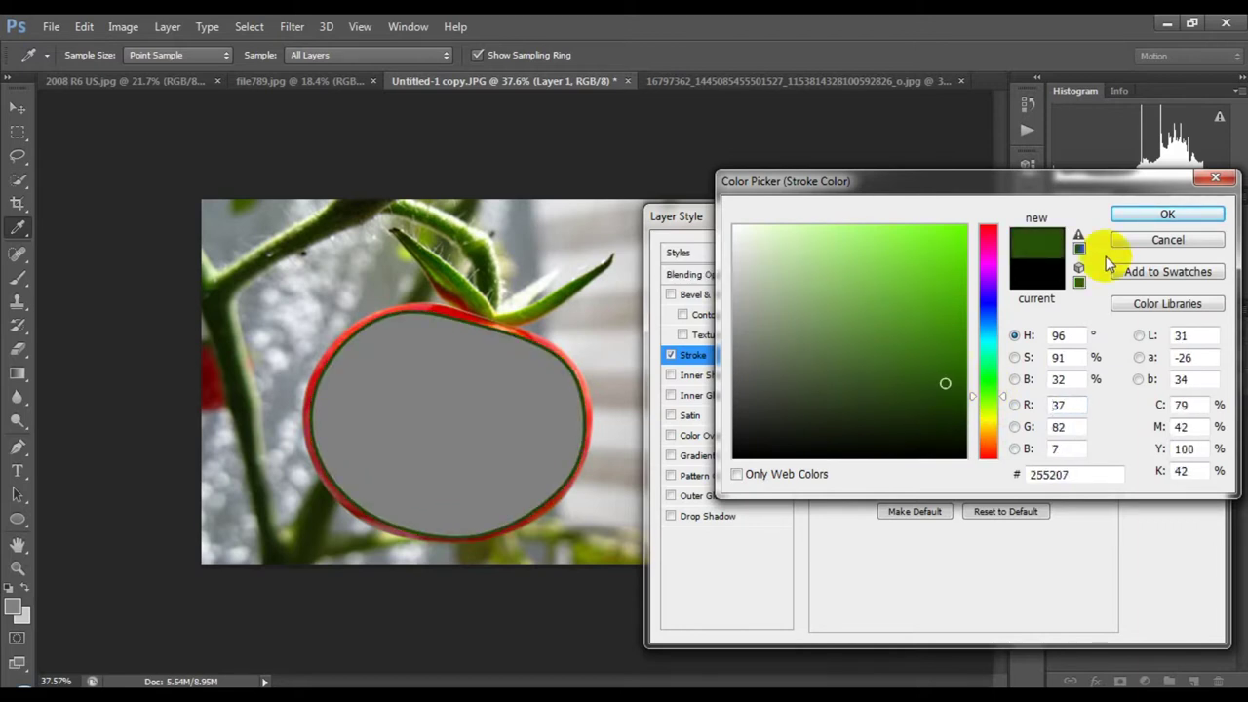
{"action": "left_click", "coordinate": [1121, 215]}
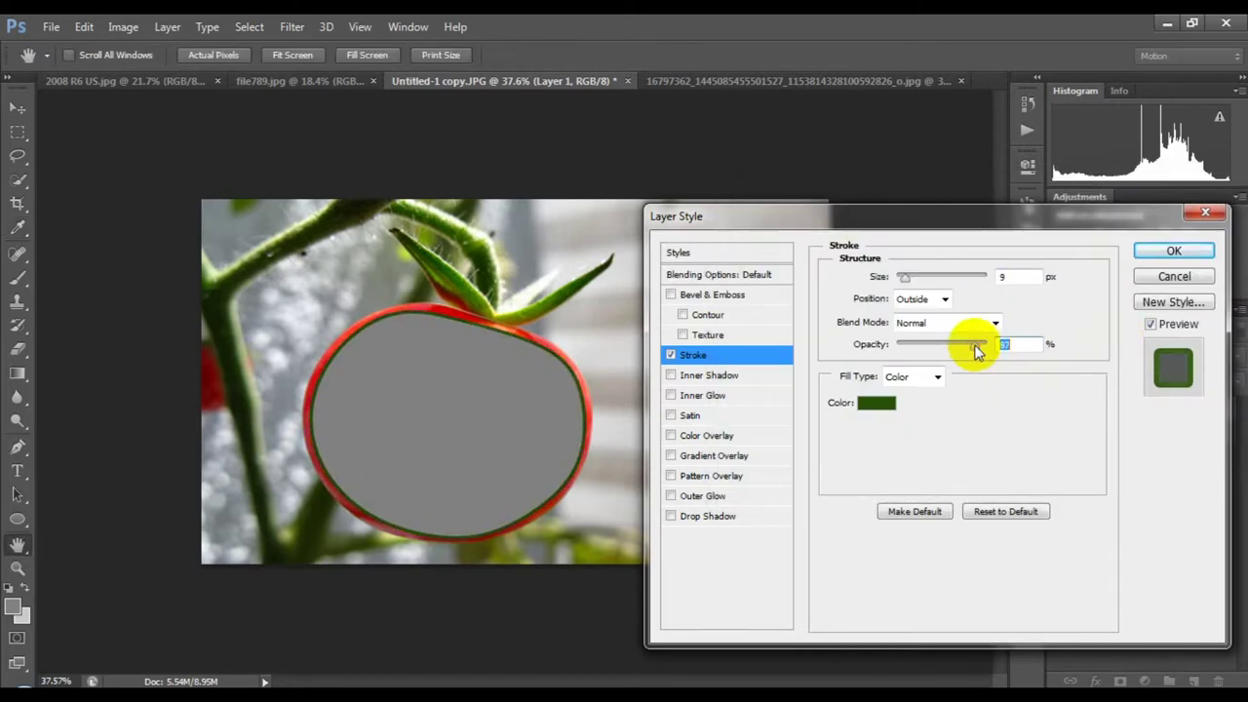
{"action": "left_click_drag", "start_coordinate": [987, 351], "coordinate": [969, 348]}
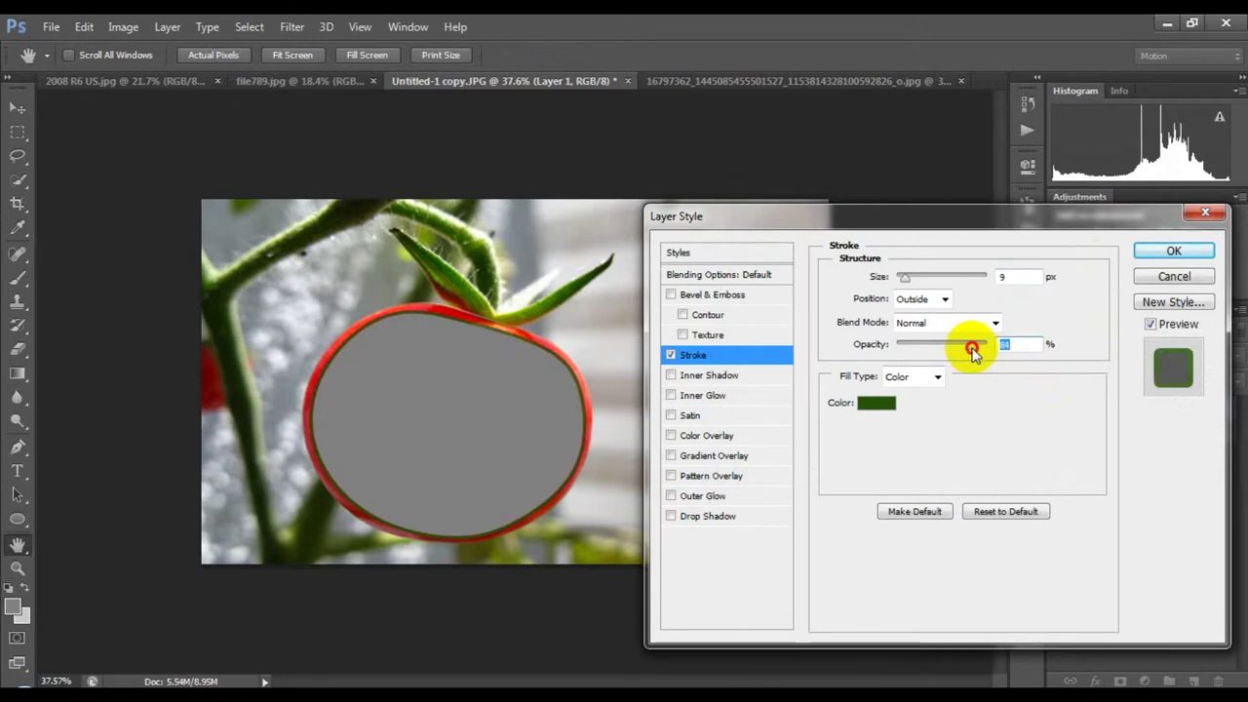
{"action": "left_click", "coordinate": [687, 376]}
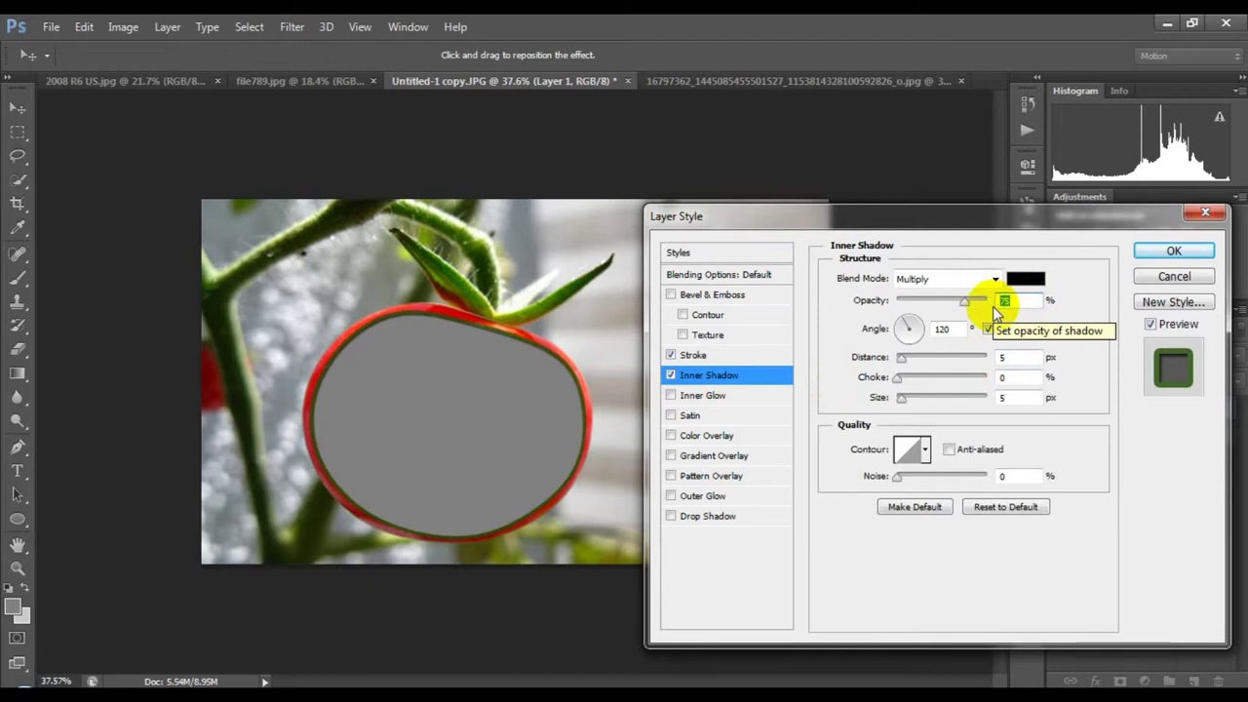
- Set the inner shadow to 60% opacity, 30° angle without global light, distance 25, choke 25
{"action": "left_click_drag", "start_coordinate": [1003, 310], "coordinate": [965, 312]}
{"action": "left_click", "coordinate": [988, 328]}
{"action": "double_click", "coordinate": [940, 329]}
{"action": "type", "text": "30"}
{"action": "double_click", "coordinate": [1000, 357]}
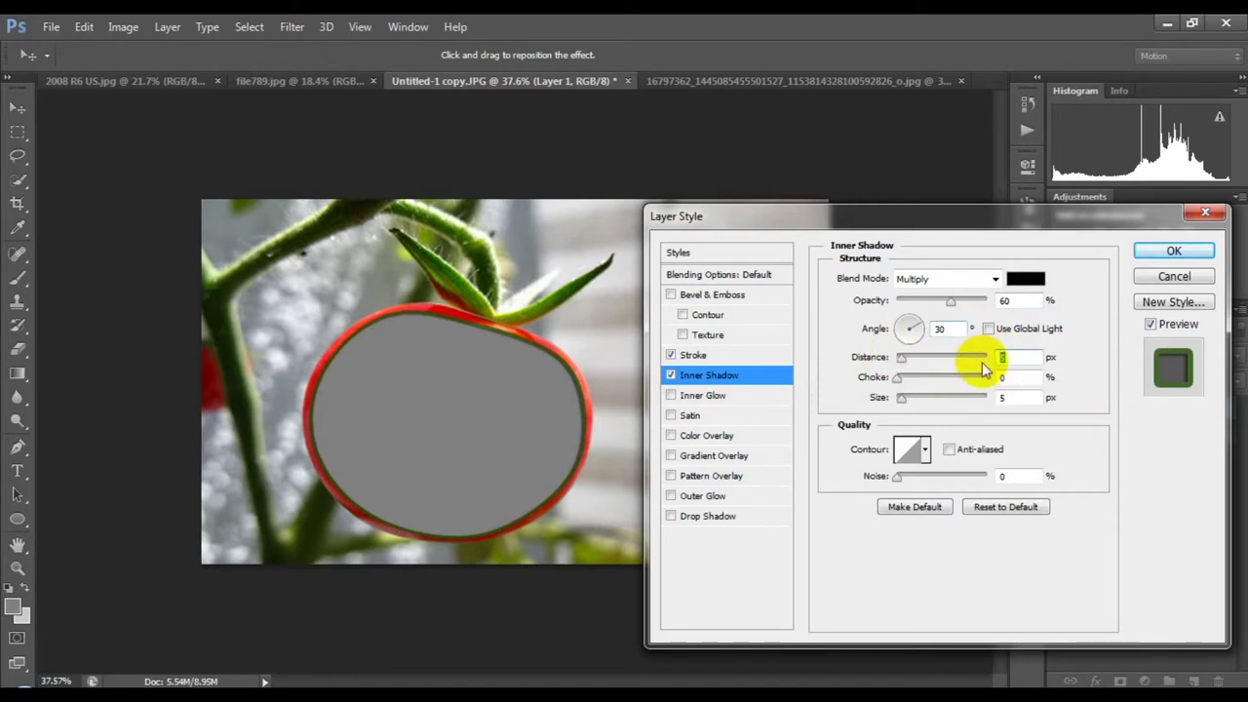
{"action": "type", "text": "30"}
{"action": "double_click", "coordinate": [1004, 357]}
{"action": "type", "text": "25"}
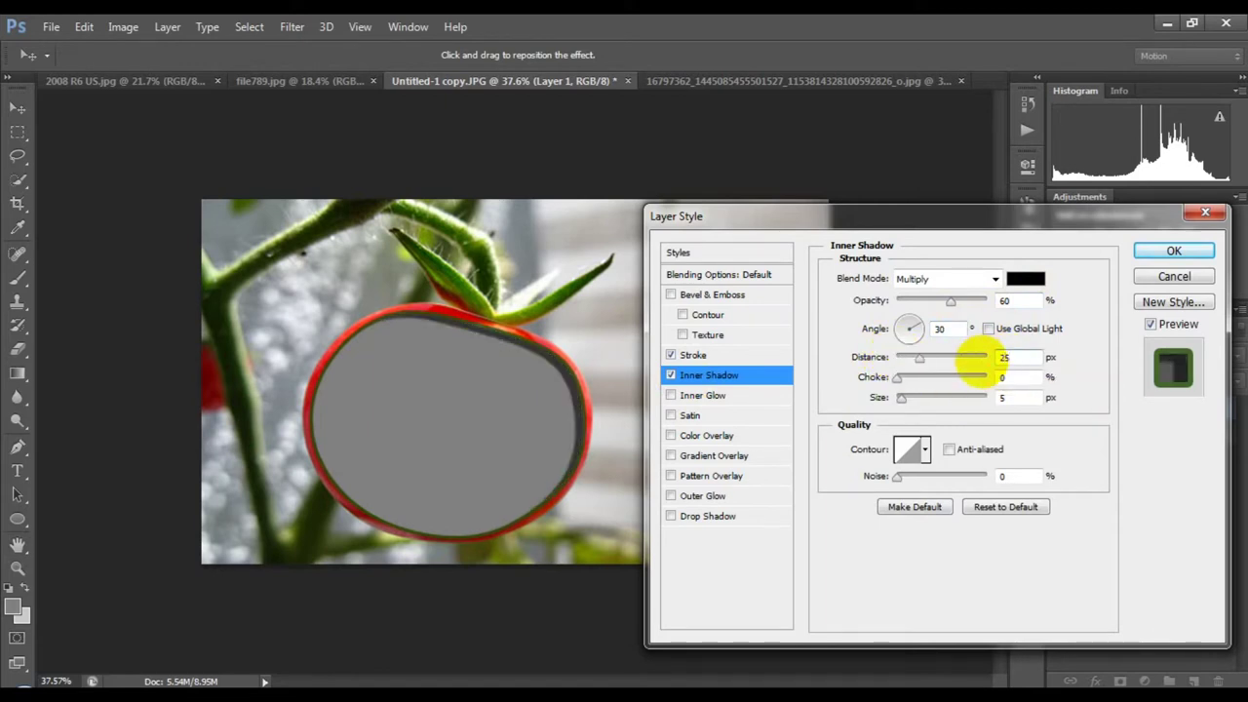
{"action": "key", "text": "Tab"}
{"action": "type", "text": "25"}
- Set the shadow size to 57 px, fine-tune distance, choke and opacity, and apply
{"action": "double_click", "coordinate": [1014, 397]}
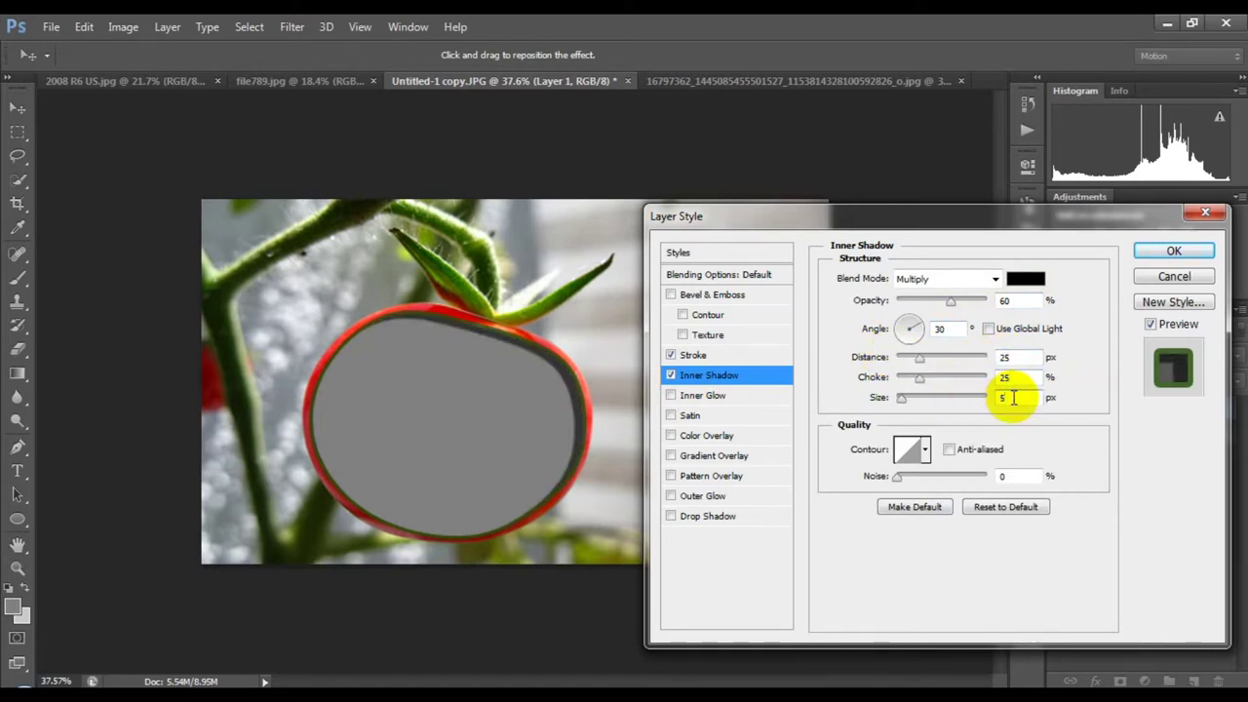
{"action": "type", "text": "57"}
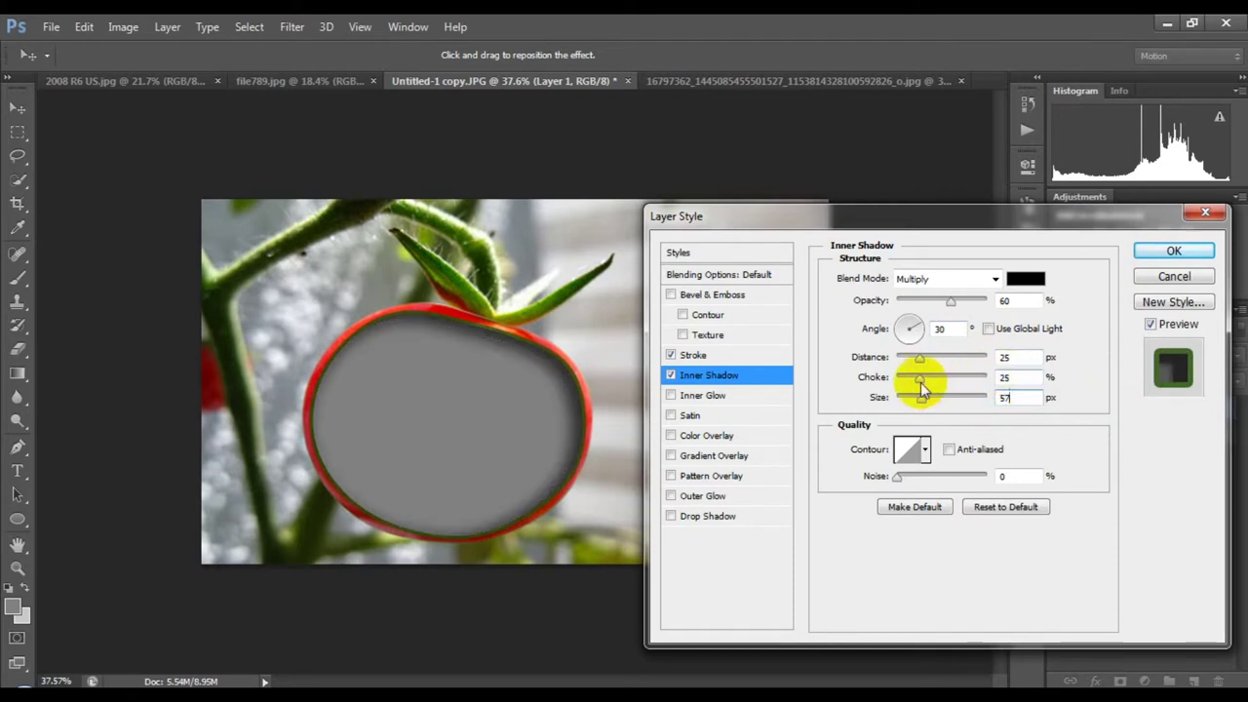
{"action": "mouse_move", "coordinate": [908, 383]}
{"action": "left_mouse_down"}
{"action": "mouse_move", "coordinate": [913, 363]}
{"action": "mouse_move", "coordinate": [923, 385]}
{"action": "mouse_move", "coordinate": [917, 360]}
{"action": "left_mouse_up"}
{"action": "left_click_drag", "start_coordinate": [920, 377], "coordinate": [911, 377]}
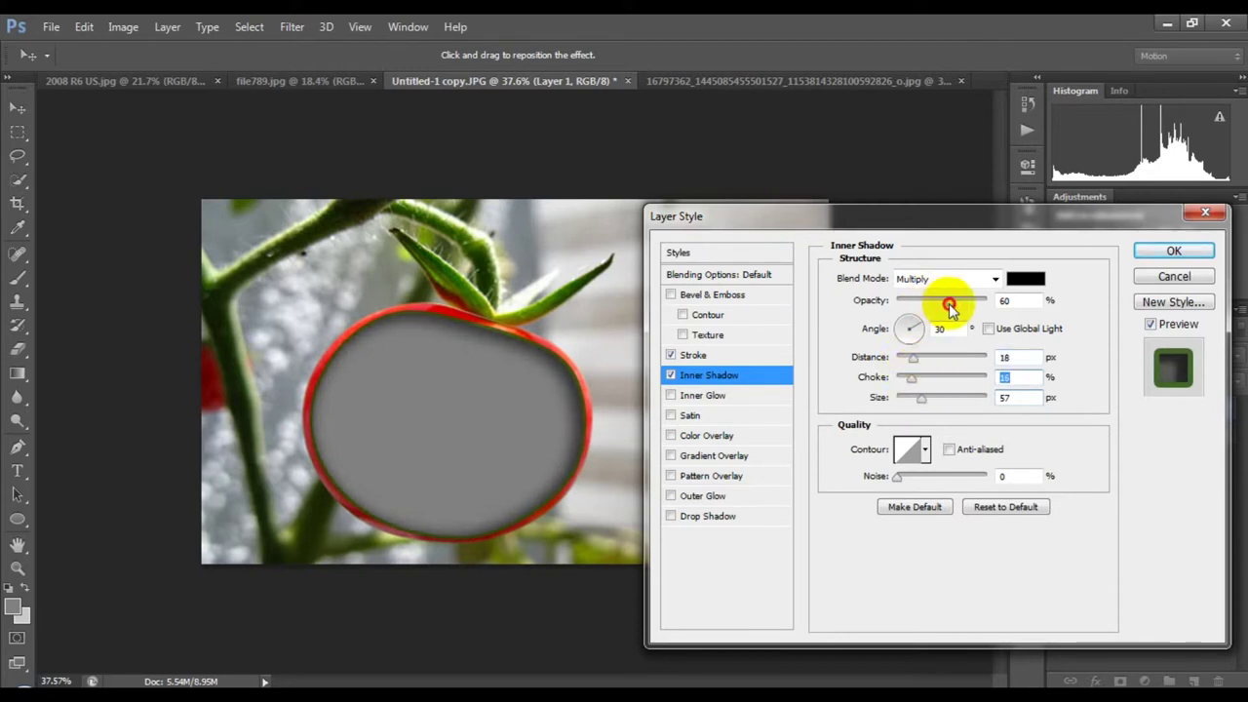
{"action": "left_click_drag", "start_coordinate": [950, 302], "coordinate": [942, 307]}
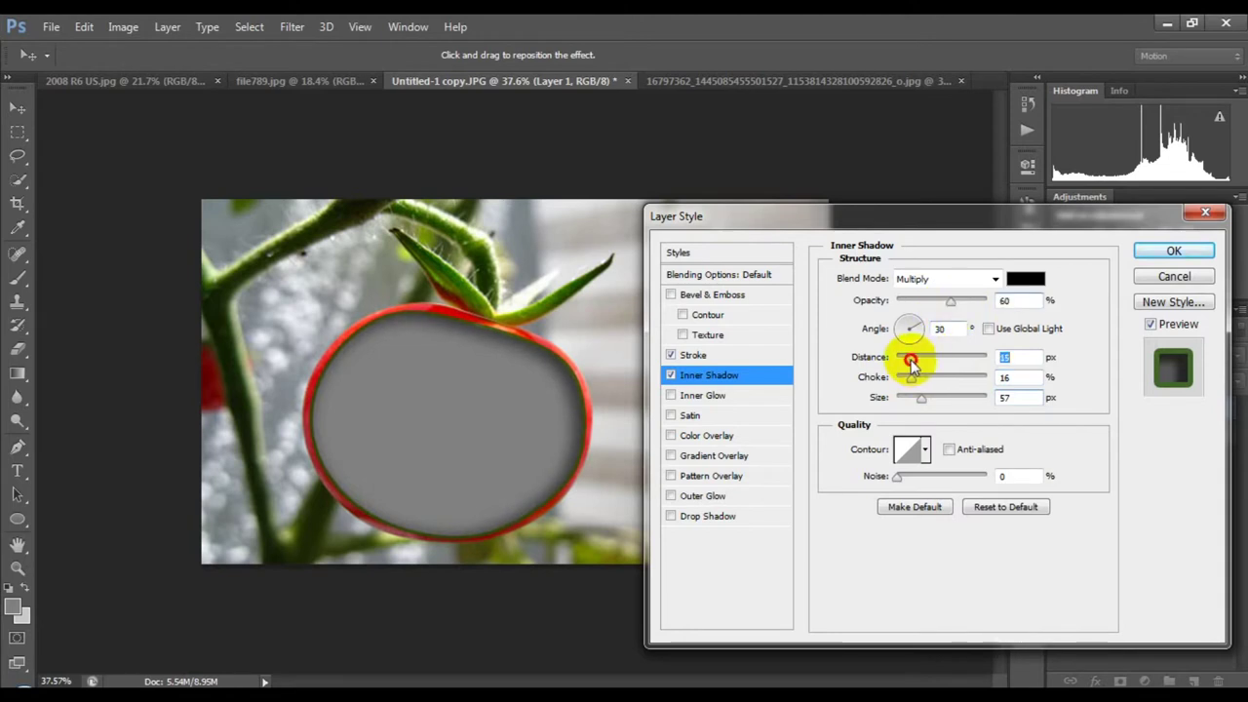
{"action": "left_click", "coordinate": [1174, 251]}
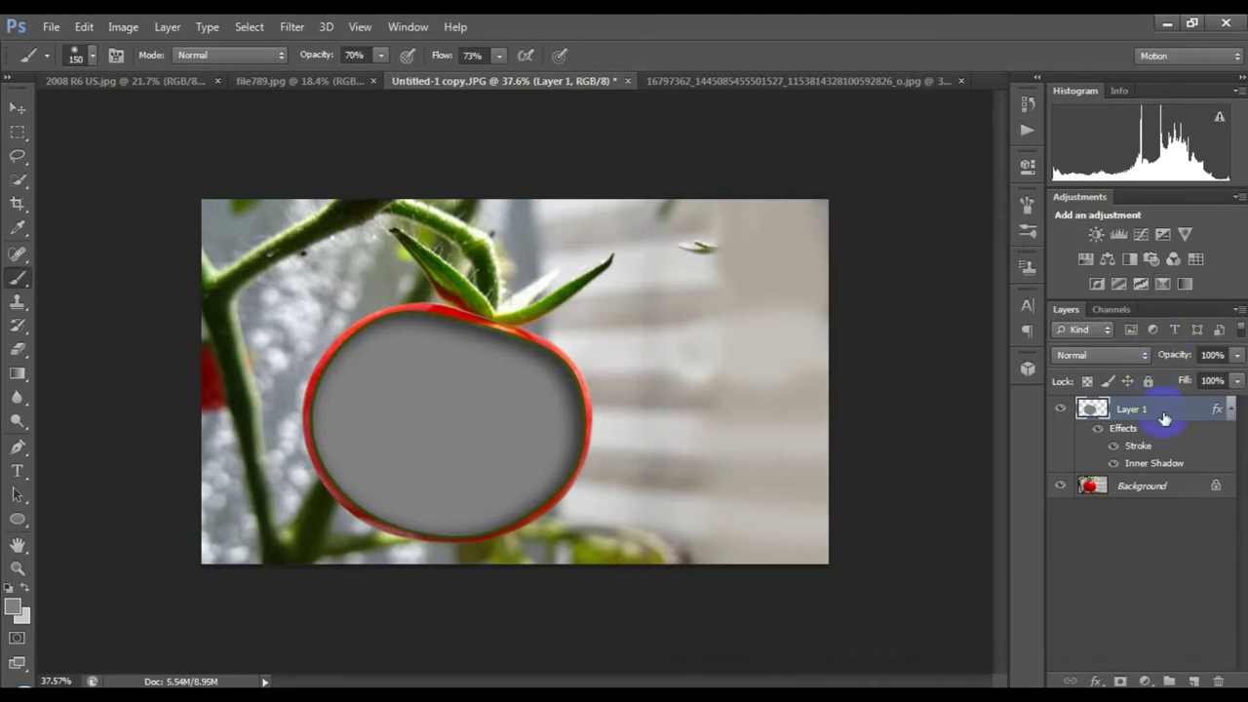
- Collapse Layer 1's effects and drag the tree-avenue landscape into the tomato image
{"action": "left_click", "coordinate": [1096, 434]}
{"action": "left_click", "coordinate": [1229, 408]}
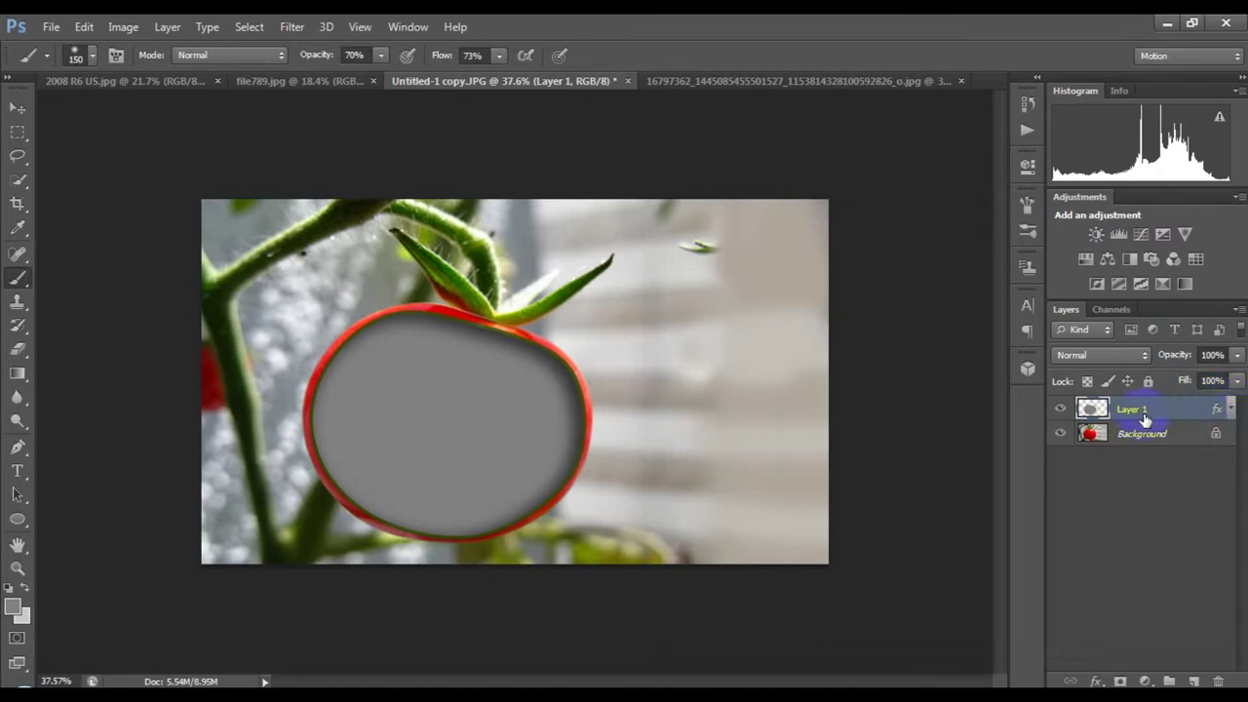
{"action": "left_click", "coordinate": [17, 107]}
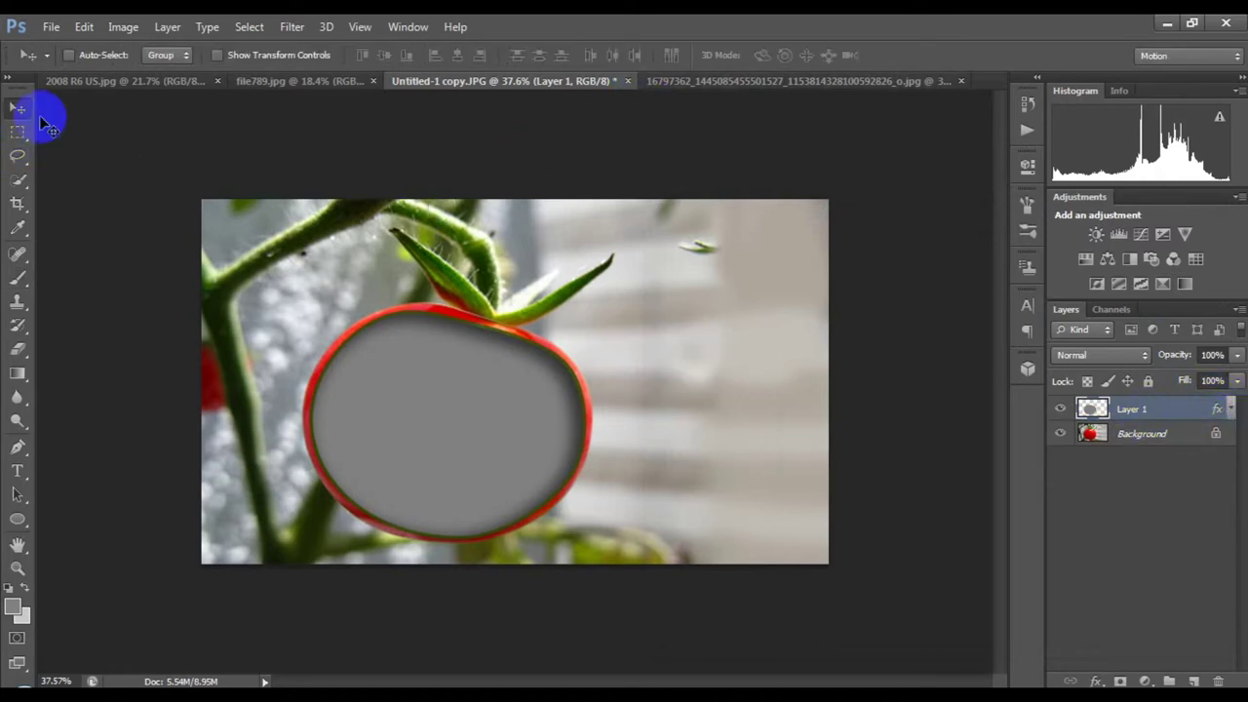
{"action": "left_click", "coordinate": [717, 78]}
{"action": "mouse_move", "coordinate": [579, 343]}
{"action": "left_mouse_down"}
{"action": "mouse_move", "coordinate": [495, 103]}
{"action": "mouse_move", "coordinate": [487, 410]}
{"action": "left_mouse_up"}
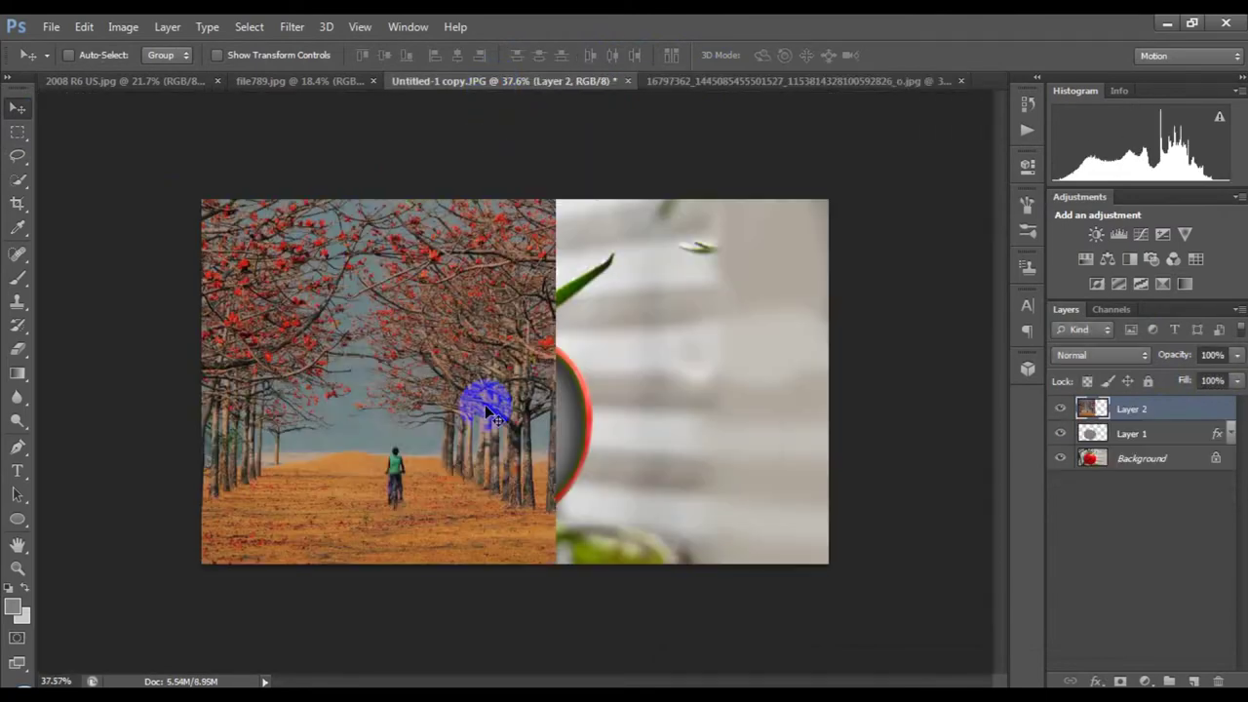
{"action": "scroll", "coordinate": [488, 411], "scroll_direction": "down", "scroll_amount": 2}
- Scale the landscape layer to about 89.77% × 54% so it covers the tomato
{"action": "key", "text": "ctrl+t"}
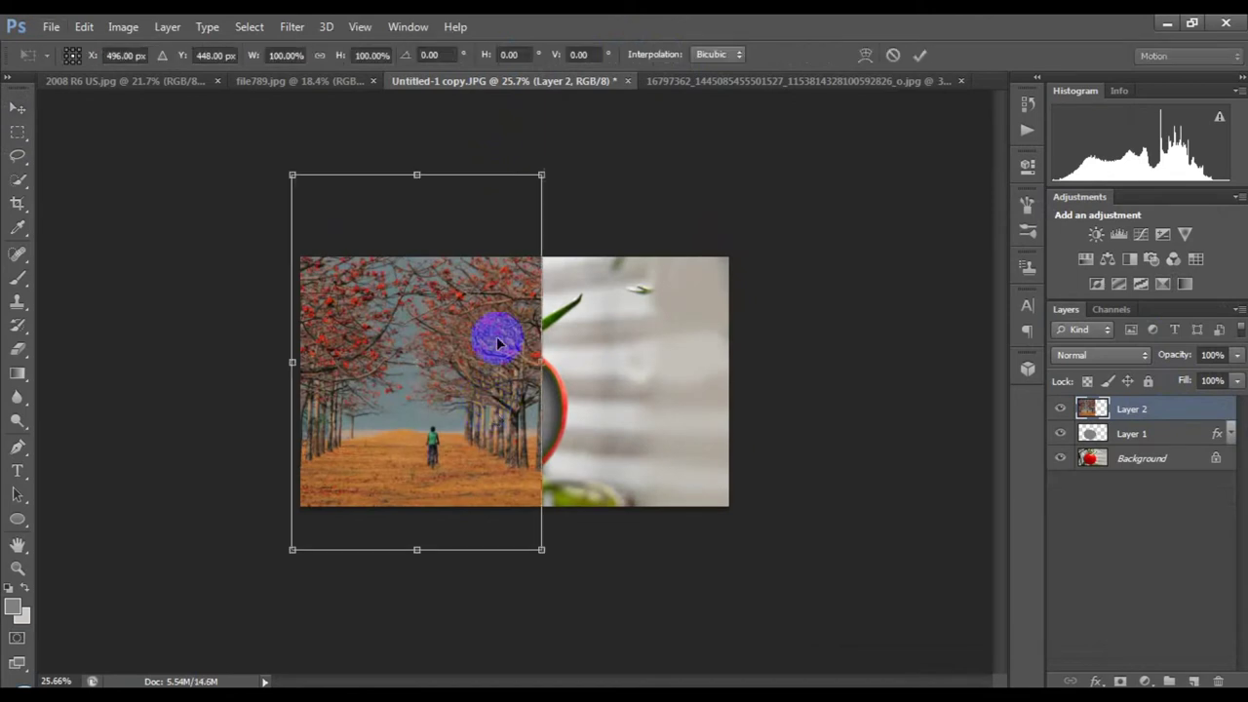
{"action": "left_click_drag", "start_coordinate": [400, 172], "coordinate": [401, 332]}
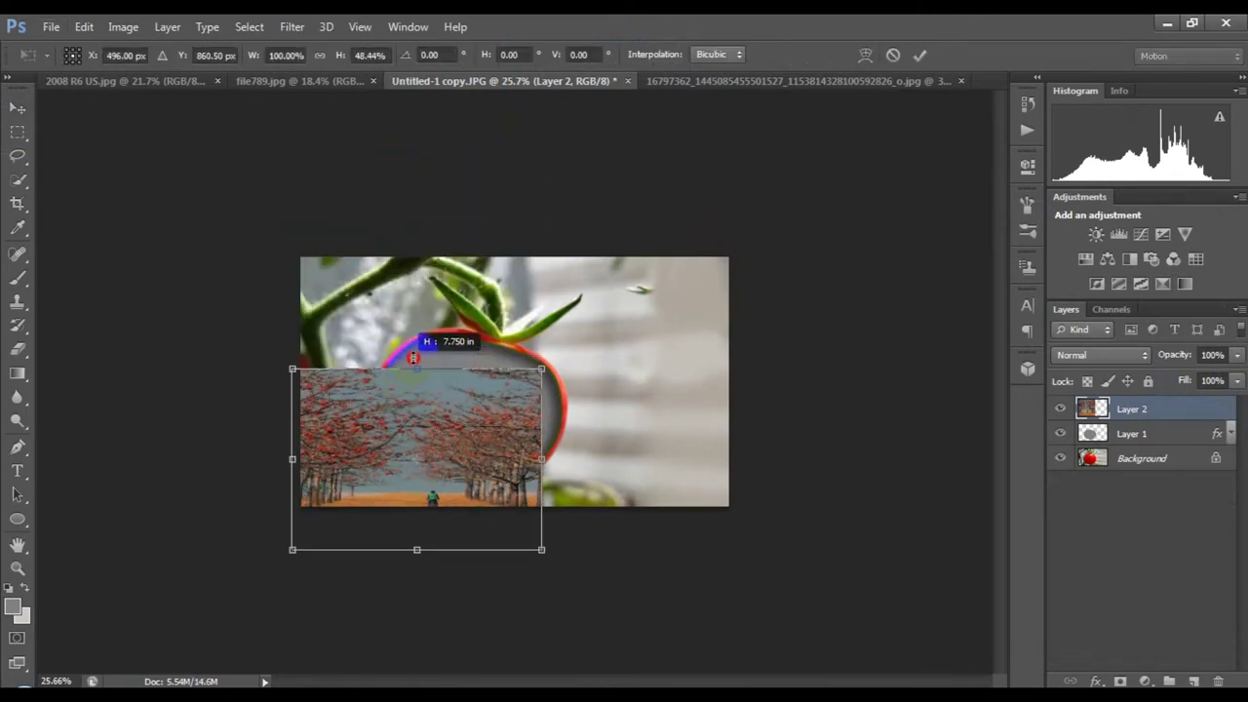
{"action": "left_click_drag", "start_coordinate": [292, 441], "coordinate": [363, 437]}
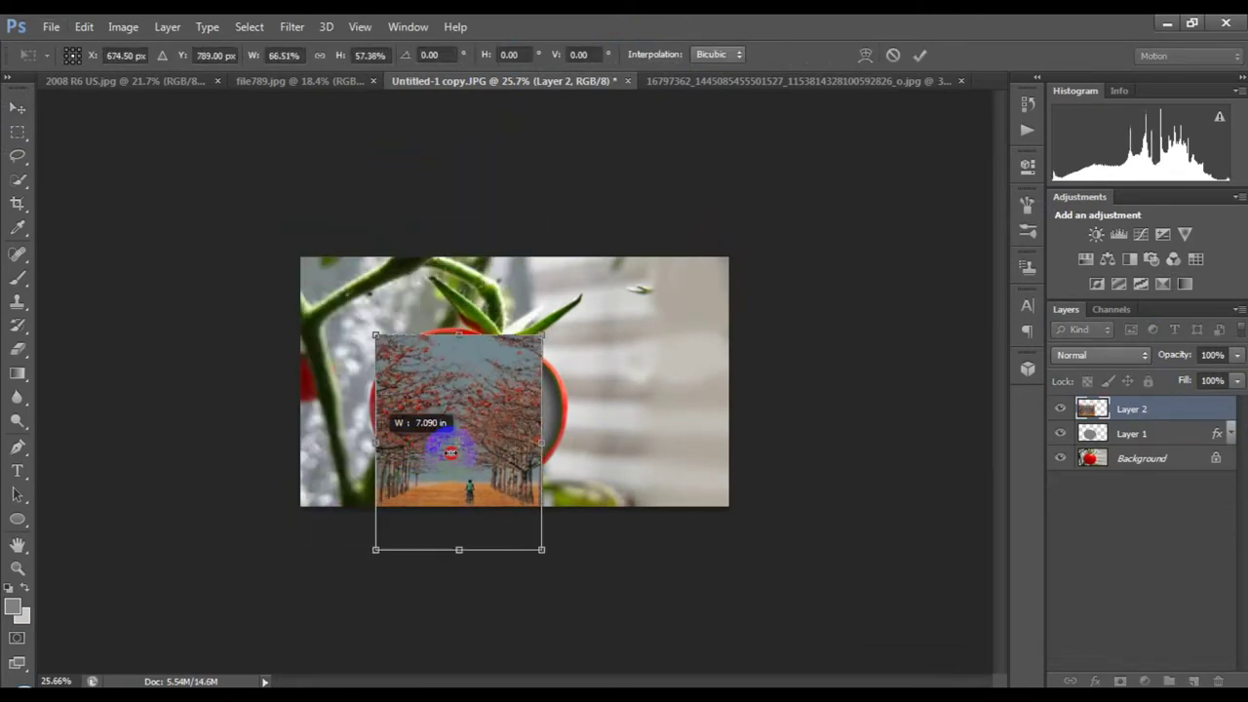
{"action": "left_click_drag", "start_coordinate": [363, 437], "coordinate": [353, 441]}
{"action": "left_click_drag", "start_coordinate": [542, 441], "coordinate": [579, 439]}
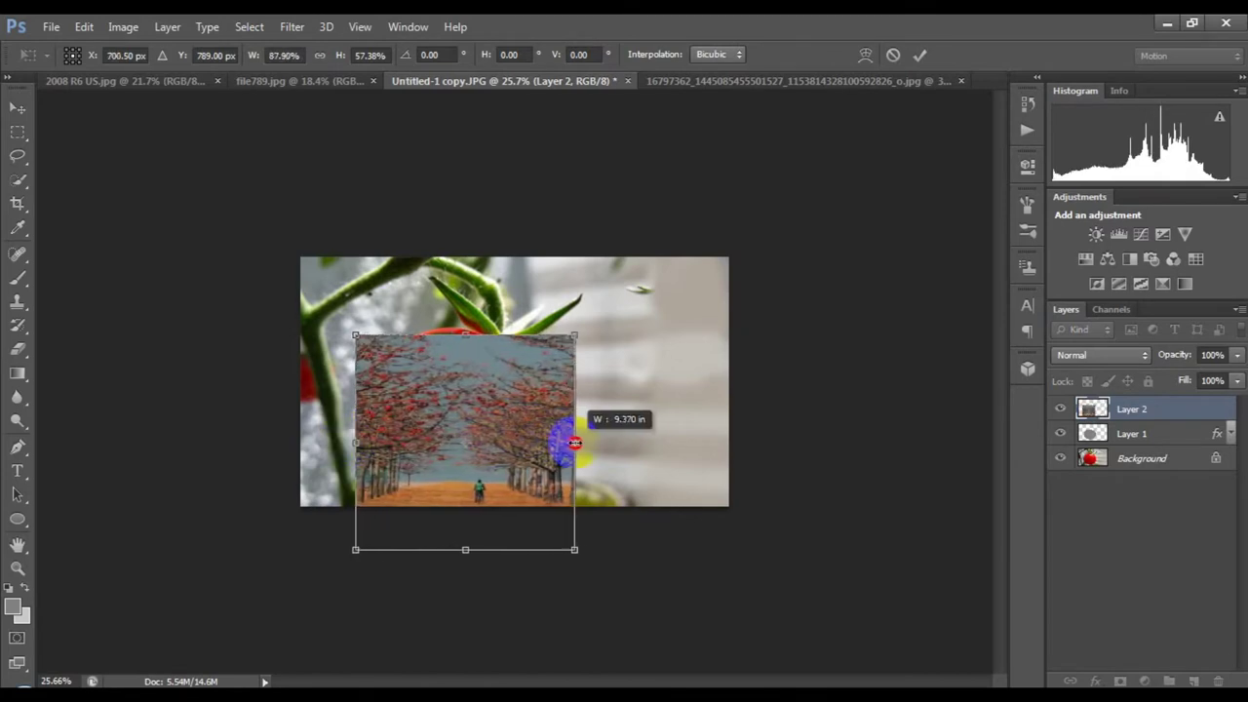
{"action": "left_click_drag", "start_coordinate": [467, 334], "coordinate": [467, 304]}
{"action": "left_click_drag", "start_coordinate": [467, 549], "coordinate": [467, 511]}
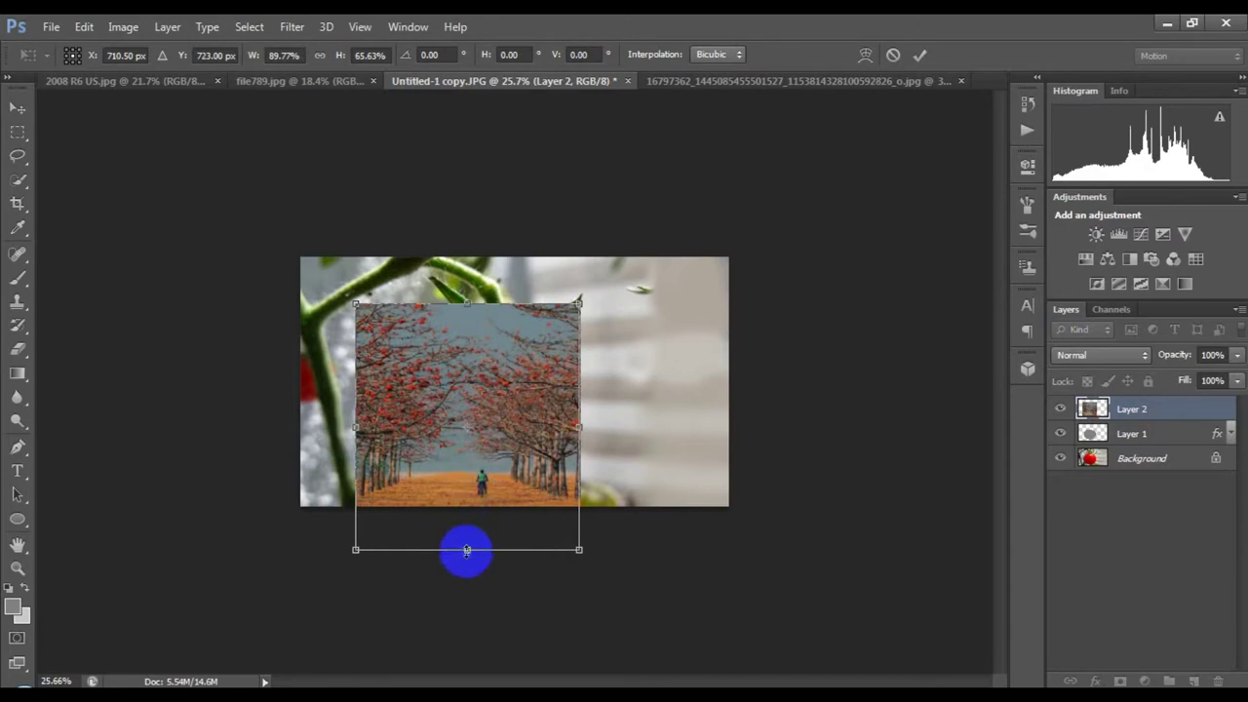
{"action": "double_click", "coordinate": [521, 438]}
- Make Layer 2 a clipping mask on the tomato shape and centre the cyclist inside it
{"action": "left_click", "coordinate": [1239, 310]}
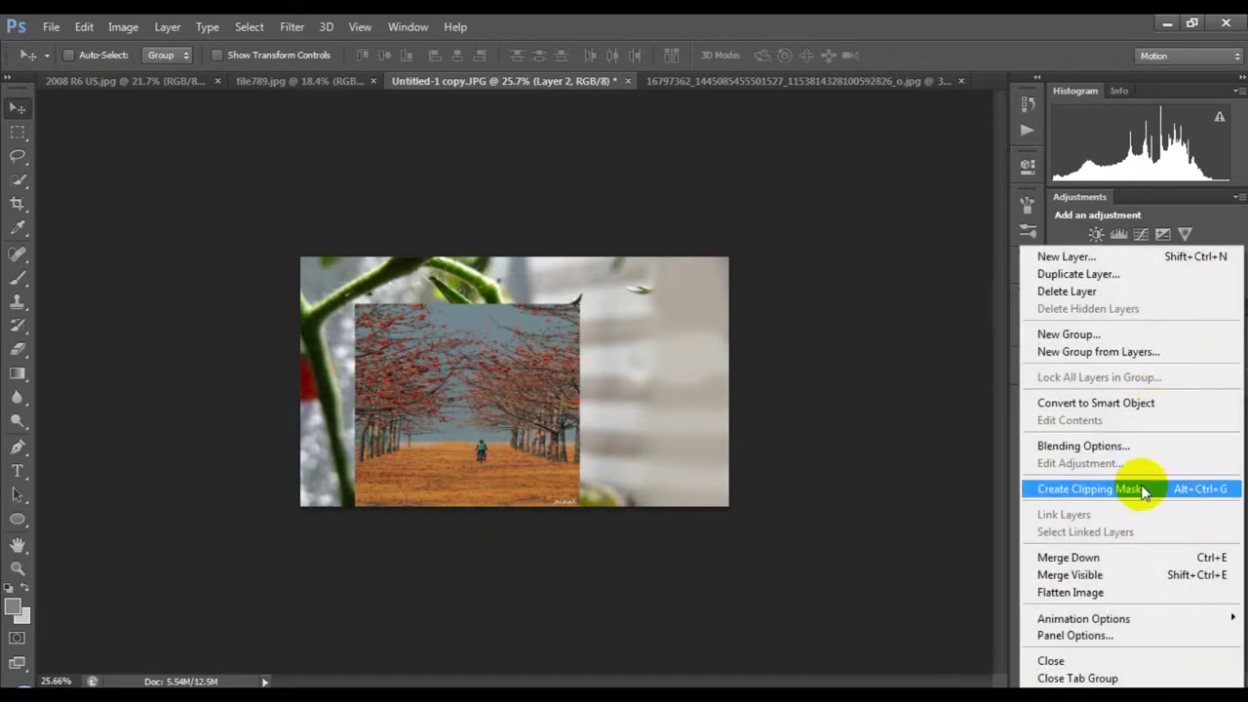
{"action": "left_click", "coordinate": [1142, 495]}
{"action": "scroll", "coordinate": [501, 445], "scroll_direction": "up", "scroll_amount": 3}
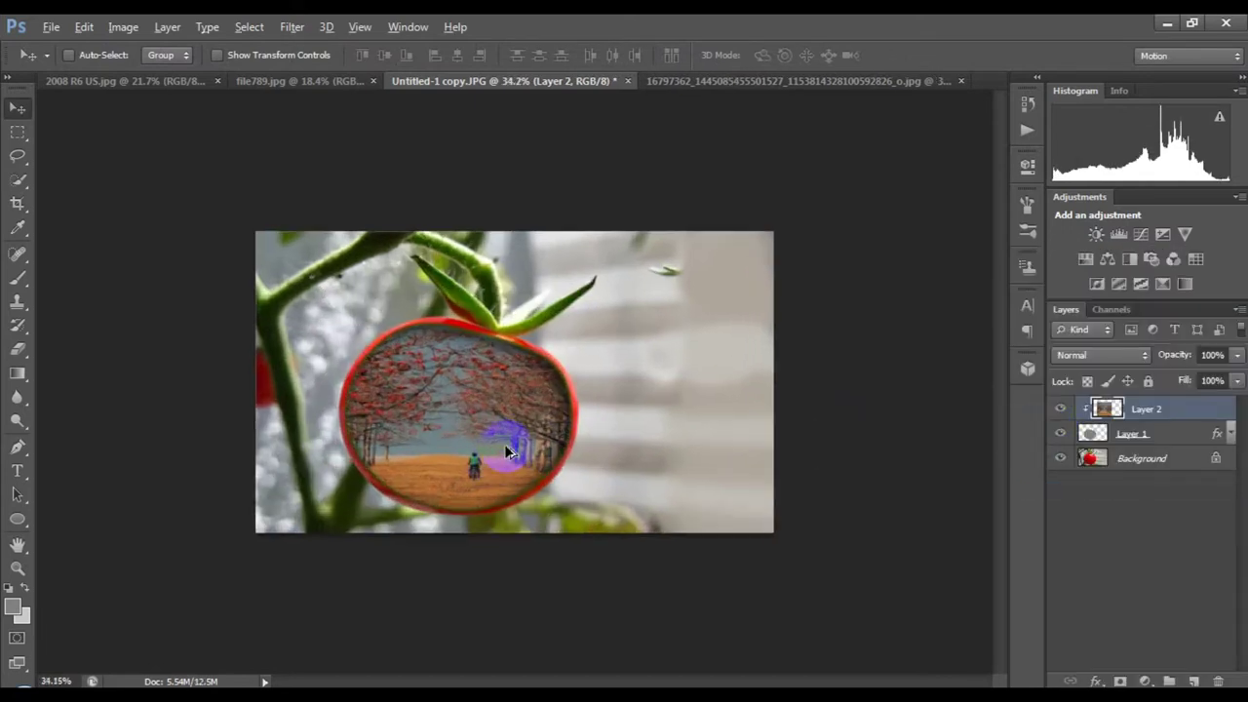
{"action": "left_click_drag", "start_coordinate": [477, 490], "coordinate": [497, 476]}
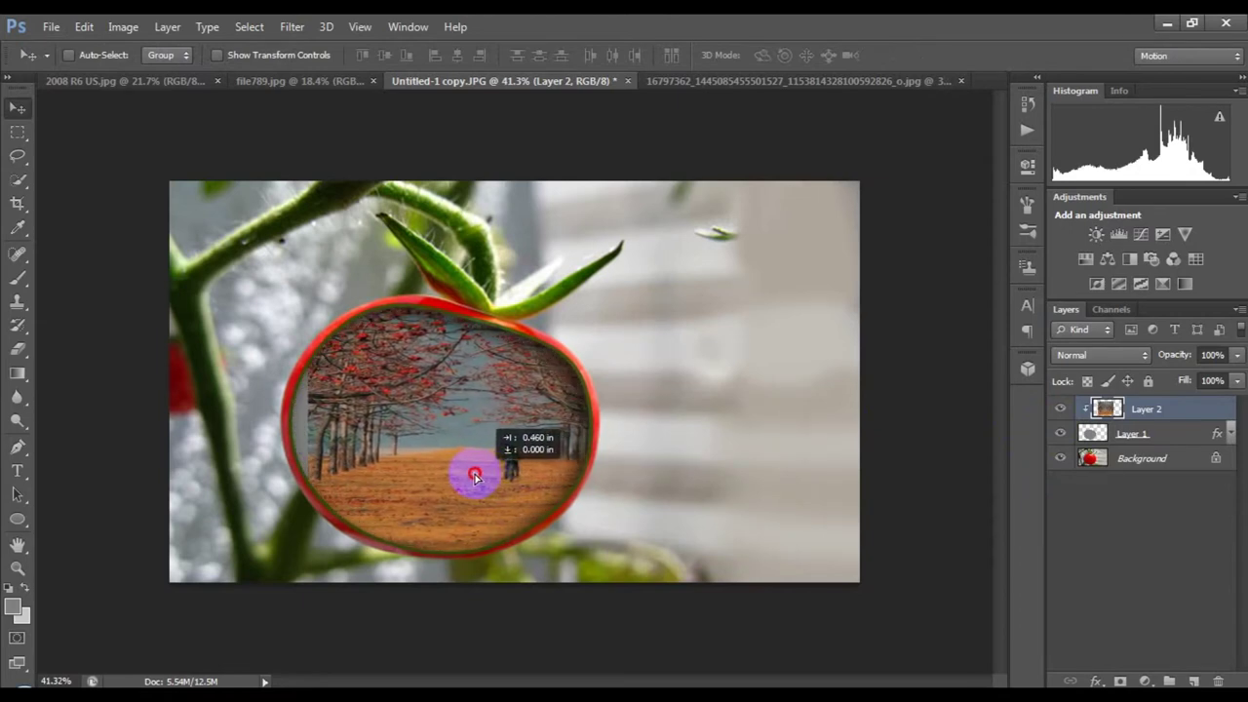
{"action": "mouse_move", "coordinate": [496, 475]}
{"action": "left_mouse_down"}
{"action": "mouse_move", "coordinate": [465, 474]}
{"action": "mouse_move", "coordinate": [525, 478]}
{"action": "mouse_move", "coordinate": [526, 488]}
{"action": "left_mouse_up"}
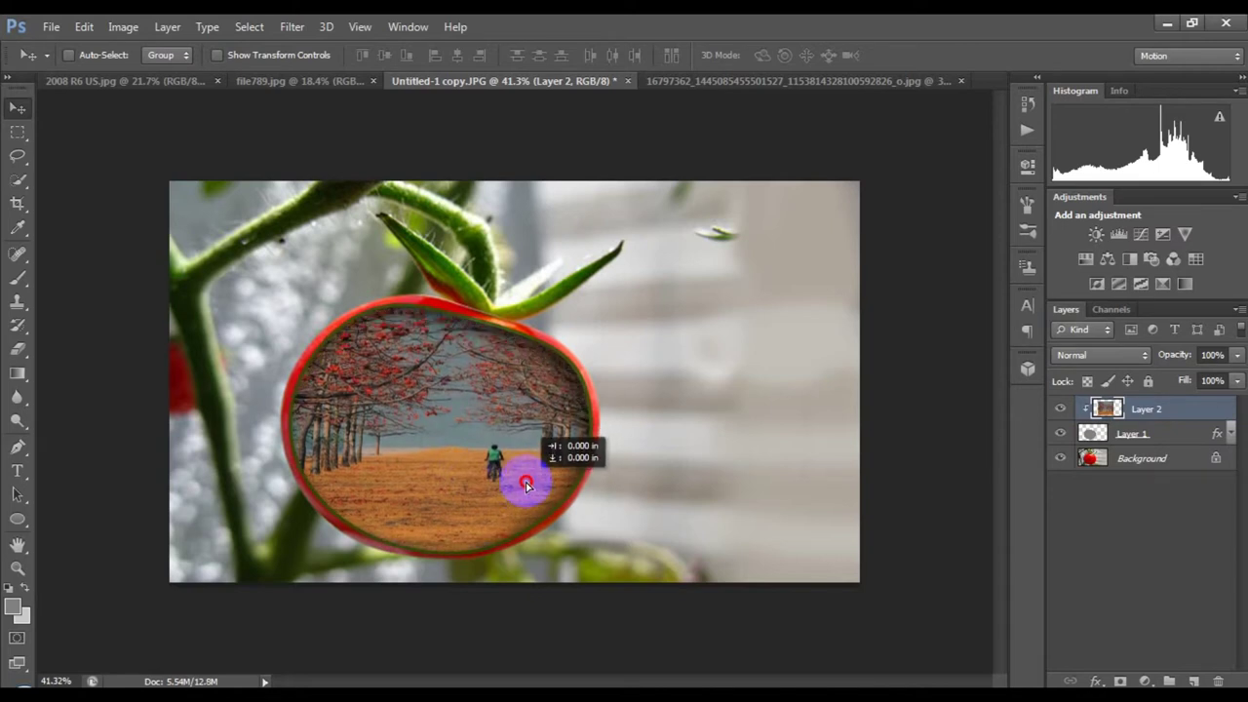
{"action": "key", "text": "ctrl+minus"}
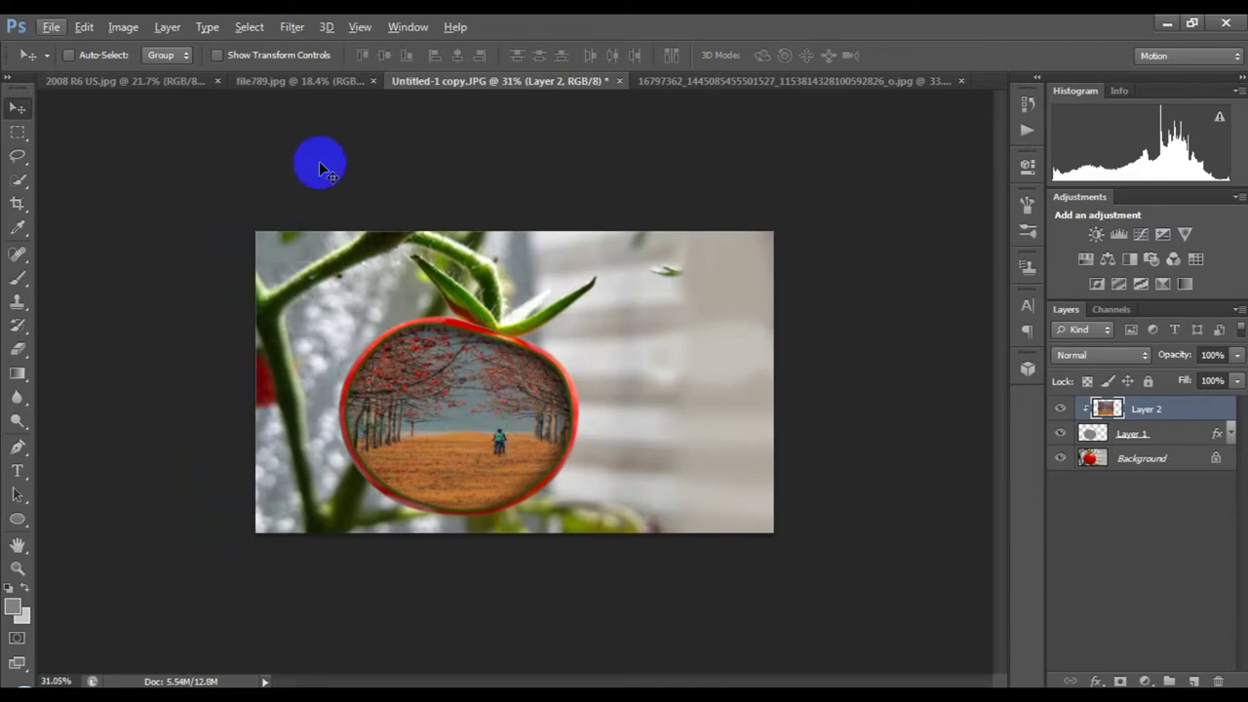
{"action": "left_click", "coordinate": [317, 81]}
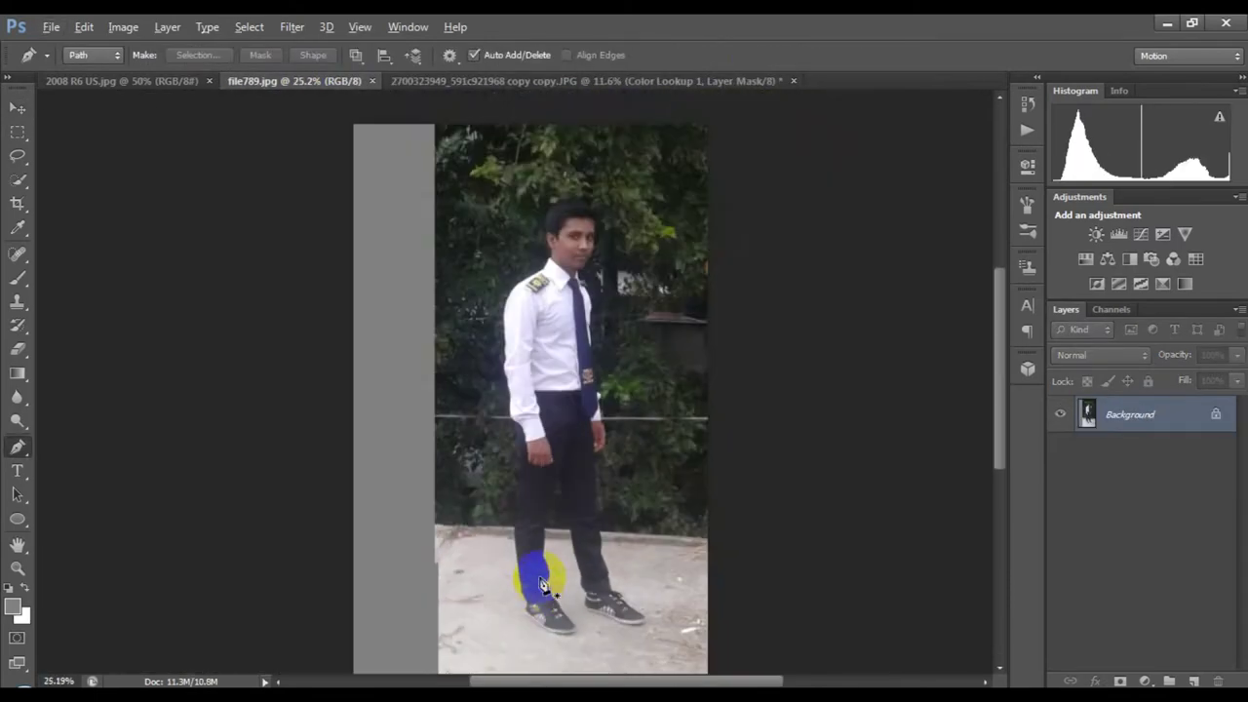
- With Quick Selection, select the man's head and torso, subtracting the bushes beside his trousers
{"action": "scroll", "coordinate": [543, 585], "scroll_direction": "up", "scroll_amount": 2}
{"action": "right_click", "coordinate": [18, 181]}
{"action": "left_click", "coordinate": [109, 177]}
{"action": "scroll", "coordinate": [604, 370], "scroll_direction": "up", "scroll_amount": 5}
{"action": "left_click_drag", "start_coordinate": [566, 418], "coordinate": [611, 446]}
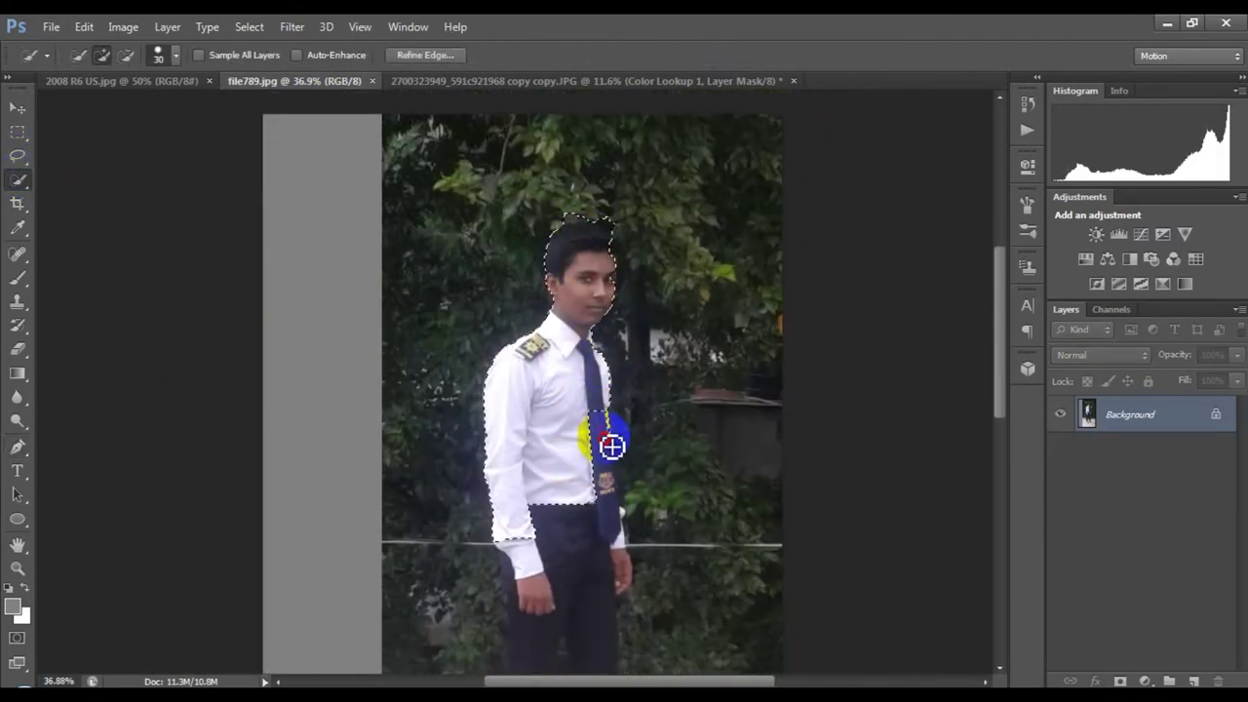
{"action": "scroll", "coordinate": [611, 446], "scroll_direction": "down", "scroll_amount": 4}
{"action": "mouse_move", "coordinate": [593, 334]}
{"action": "left_mouse_down"}
{"action": "mouse_move", "coordinate": [593, 529]}
{"action": "mouse_move", "coordinate": [418, 432]}
{"action": "mouse_move", "coordinate": [392, 531]}
{"action": "mouse_move", "coordinate": [384, 451]}
{"action": "mouse_move", "coordinate": [496, 537]}
{"action": "mouse_move", "coordinate": [496, 378]}
{"action": "left_mouse_up"}
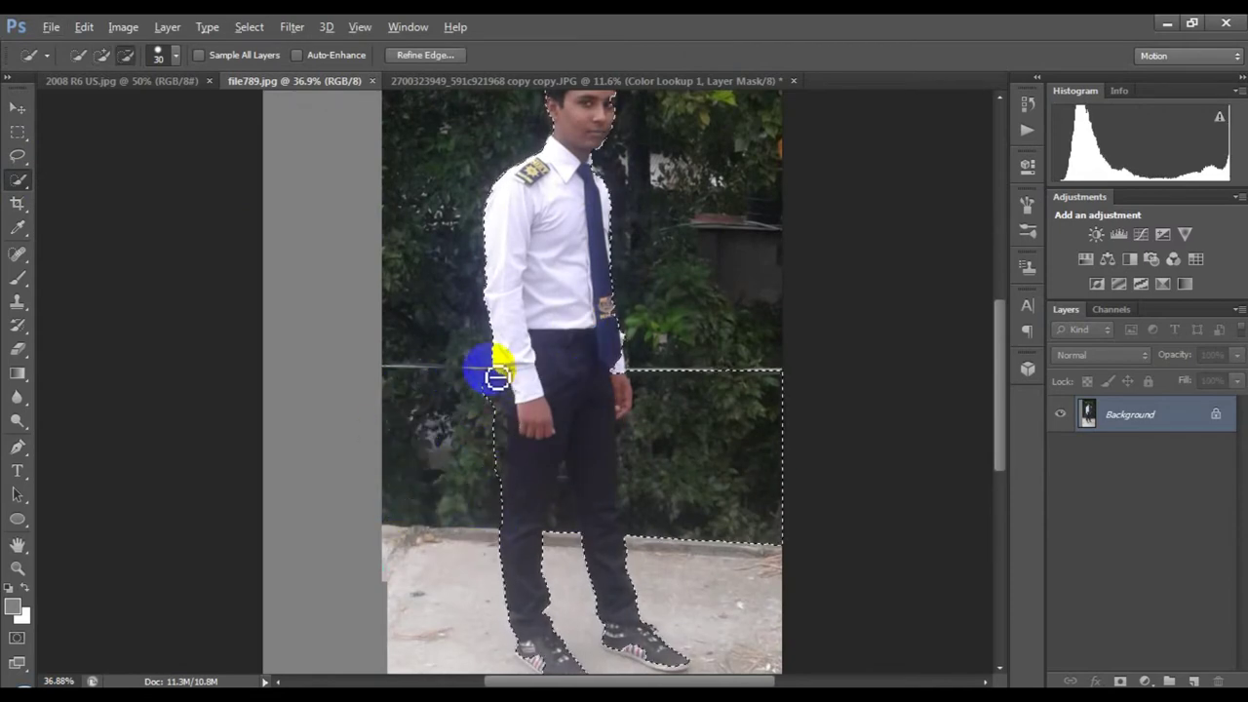
{"action": "mouse_move", "coordinate": [780, 381]}
{"action": "left_mouse_down"}
{"action": "mouse_move", "coordinate": [740, 477]}
{"action": "mouse_move", "coordinate": [630, 426]}
{"action": "mouse_move", "coordinate": [724, 409]}
{"action": "mouse_move", "coordinate": [688, 403]}
{"action": "mouse_move", "coordinate": [646, 429]}
{"action": "mouse_move", "coordinate": [634, 504]}
{"action": "left_mouse_up"}
{"action": "scroll", "coordinate": [635, 504], "scroll_direction": "down", "scroll_amount": 1}
{"action": "mouse_move", "coordinate": [630, 594]}
{"action": "left_mouse_down"}
{"action": "mouse_move", "coordinate": [657, 591]}
{"action": "mouse_move", "coordinate": [636, 585]}
{"action": "mouse_move", "coordinate": [669, 608]}
{"action": "left_mouse_up"}
- Refine the selection with a smaller brush, adding the right shoe and trimming beside the head
{"action": "mouse_move", "coordinate": [530, 445]}
{"action": "left_mouse_down"}
{"action": "mouse_move", "coordinate": [538, 453]}
{"action": "mouse_move", "coordinate": [515, 468]}
{"action": "mouse_move", "coordinate": [530, 411]}
{"action": "left_mouse_up"}
{"action": "mouse_move", "coordinate": [570, 416]}
{"action": "left_mouse_down"}
{"action": "mouse_move", "coordinate": [559, 474]}
{"action": "mouse_move", "coordinate": [577, 473]}
{"action": "left_mouse_up"}
{"action": "scroll", "coordinate": [560, 443], "scroll_direction": "up", "scroll_amount": 3}
{"action": "scroll", "coordinate": [576, 353], "scroll_direction": "up", "scroll_amount": 1, "text": "alt"}
{"action": "scroll", "coordinate": [576, 353], "scroll_direction": "up", "scroll_amount": 4}
{"action": "key", "text": "bracketleft"}
{"action": "key", "text": "bracketleft"}
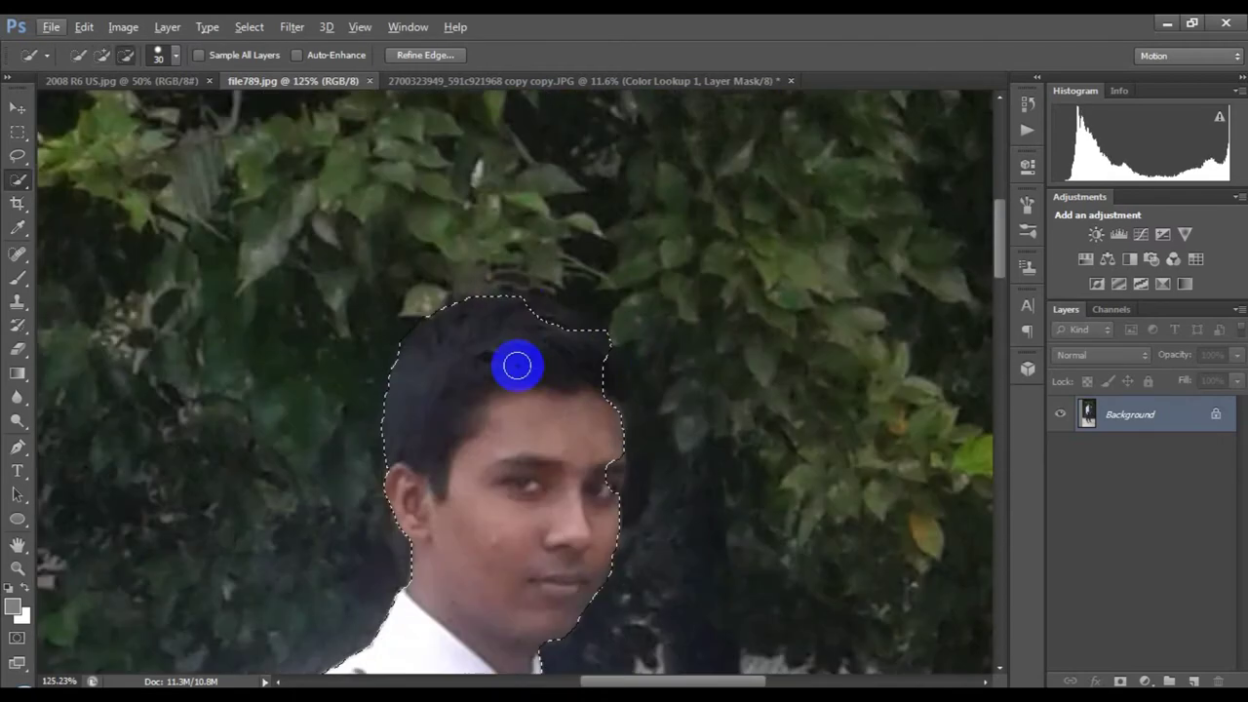
{"action": "mouse_move", "coordinate": [590, 332]}
{"action": "left_mouse_down"}
{"action": "mouse_move", "coordinate": [649, 485]}
{"action": "mouse_move", "coordinate": [641, 400]}
{"action": "mouse_move", "coordinate": [631, 432]}
{"action": "left_mouse_up"}
{"action": "key", "text": "bracketleft"}
{"action": "key", "text": "bracketleft"}
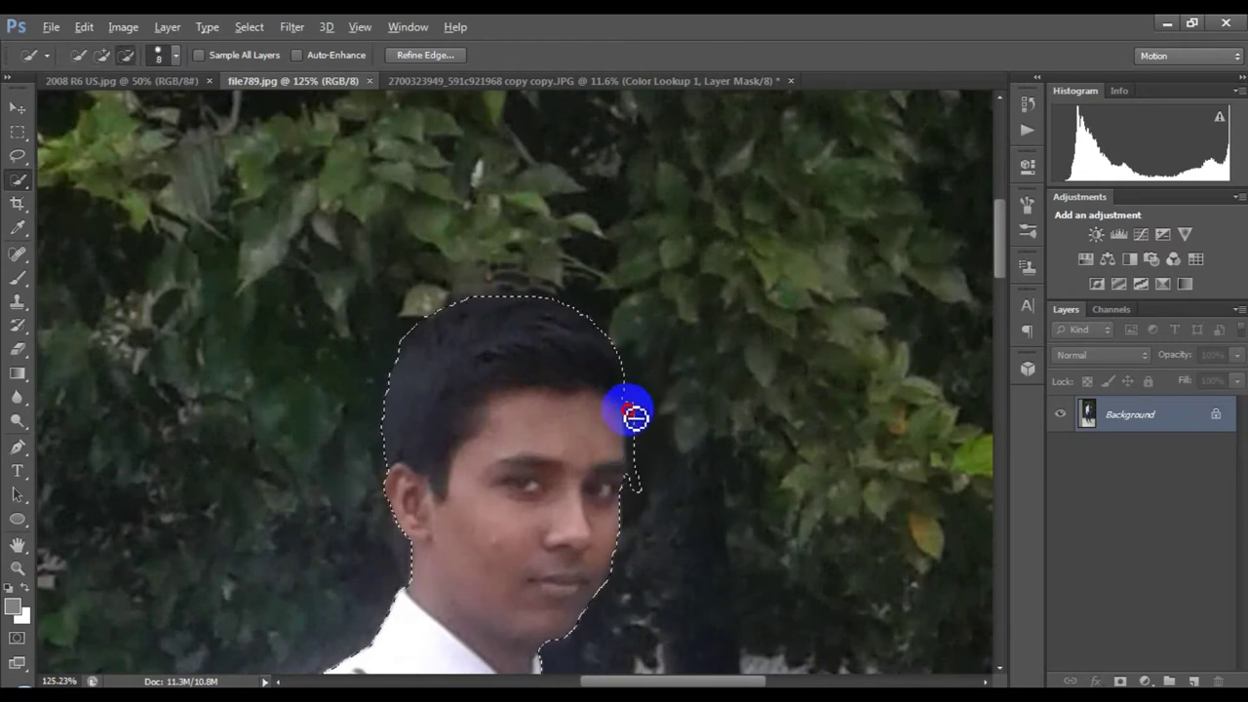
{"action": "key", "text": "v"}
{"action": "scroll", "coordinate": [522, 388], "scroll_direction": "down", "scroll_amount": 7}
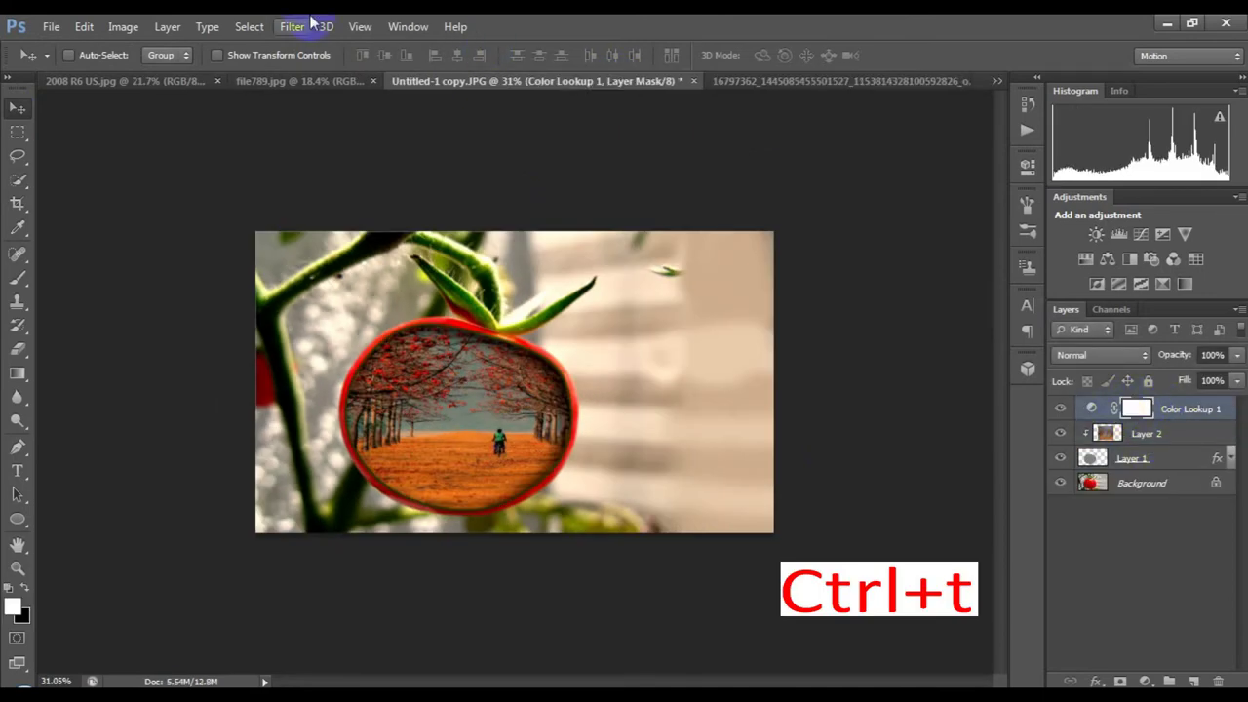
- Drag the selected man into the tomato picture as a new layer
{"action": "left_click", "coordinate": [301, 82]}
{"action": "left_click_drag", "start_coordinate": [531, 385], "coordinate": [560, 86]}
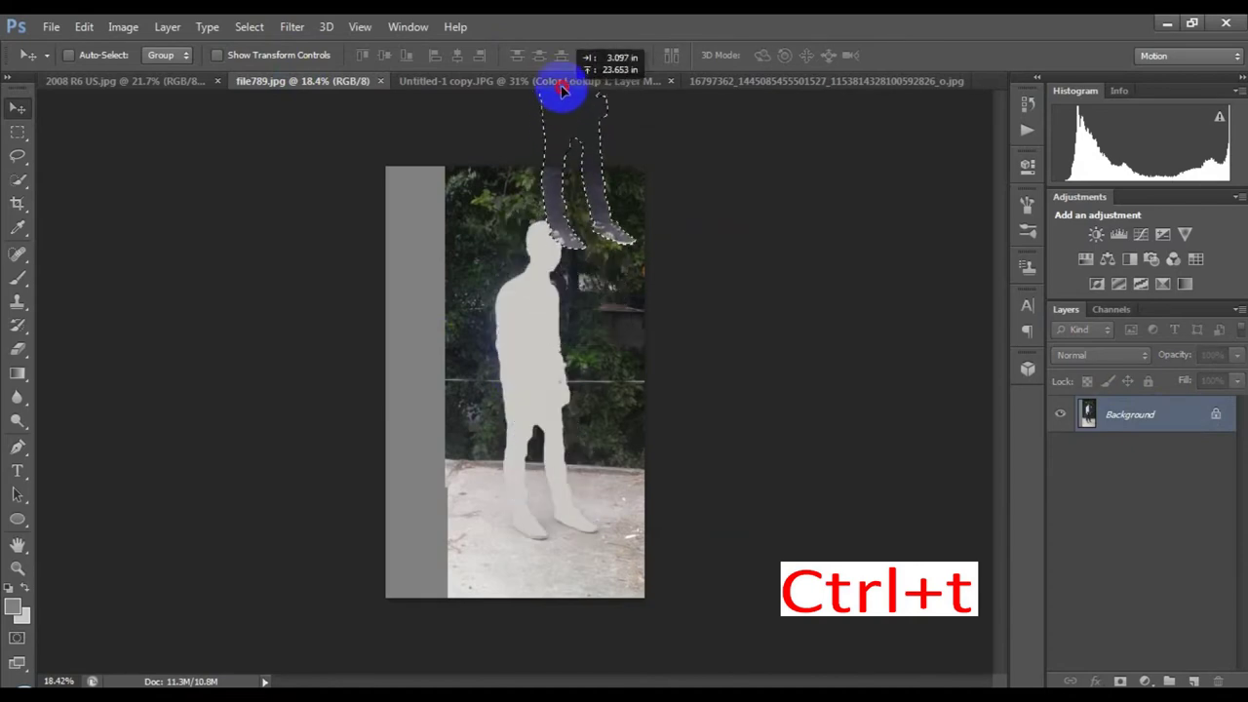
{"action": "left_click_drag", "start_coordinate": [561, 86], "coordinate": [463, 410]}
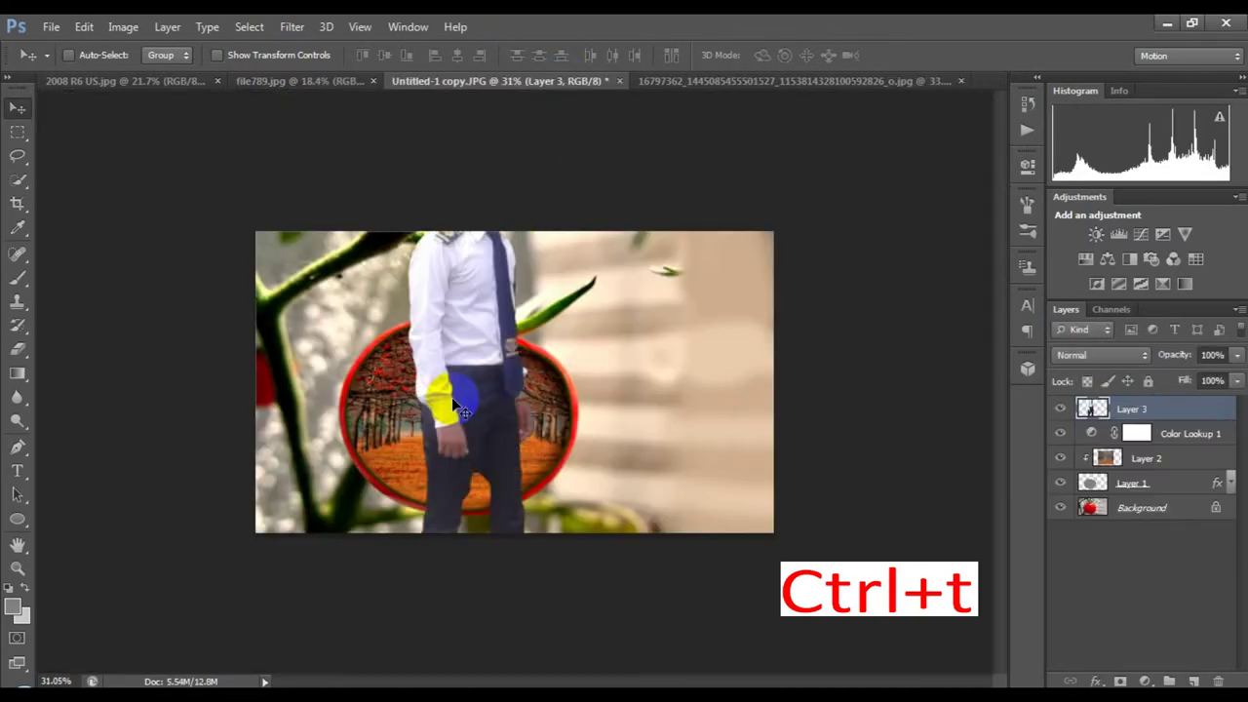
- Scale the man down so he stands small on the tomato's orange path
{"action": "key", "text": "ctrl+t"}
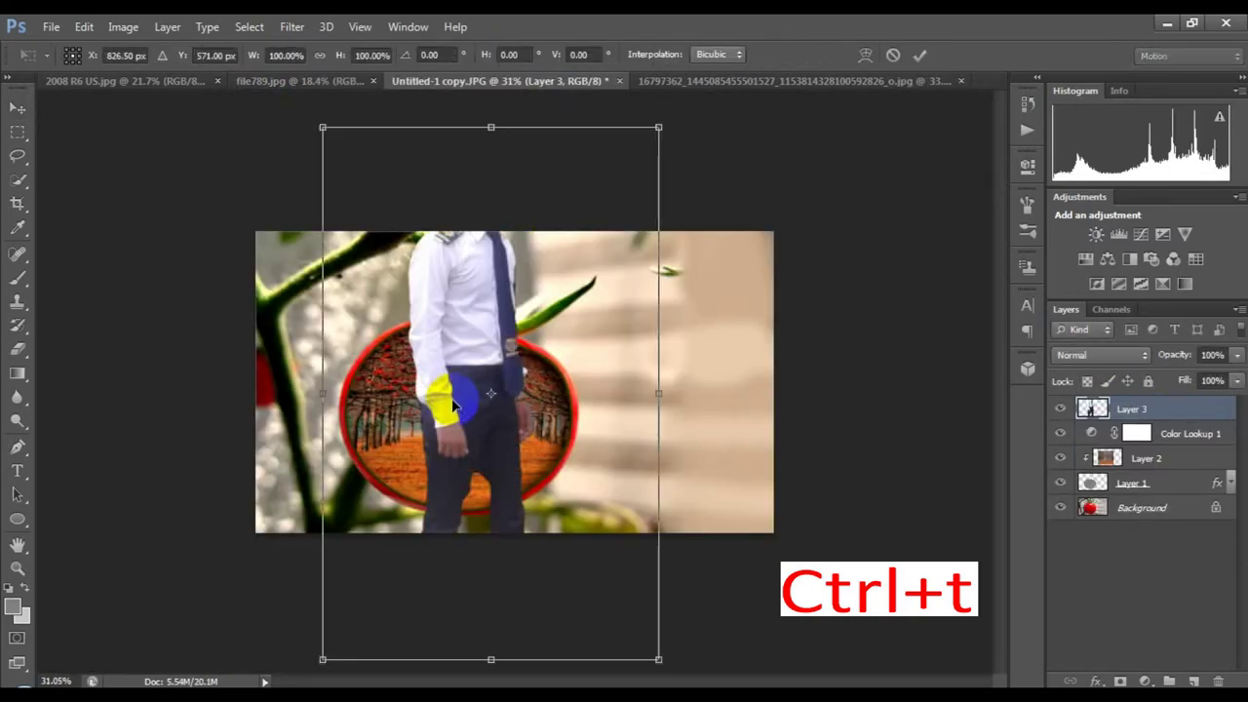
{"action": "mouse_move", "coordinate": [492, 153]}
{"action": "left_mouse_down"}
{"action": "mouse_move", "coordinate": [473, 280]}
{"action": "mouse_move", "coordinate": [491, 312]}
{"action": "left_mouse_up"}
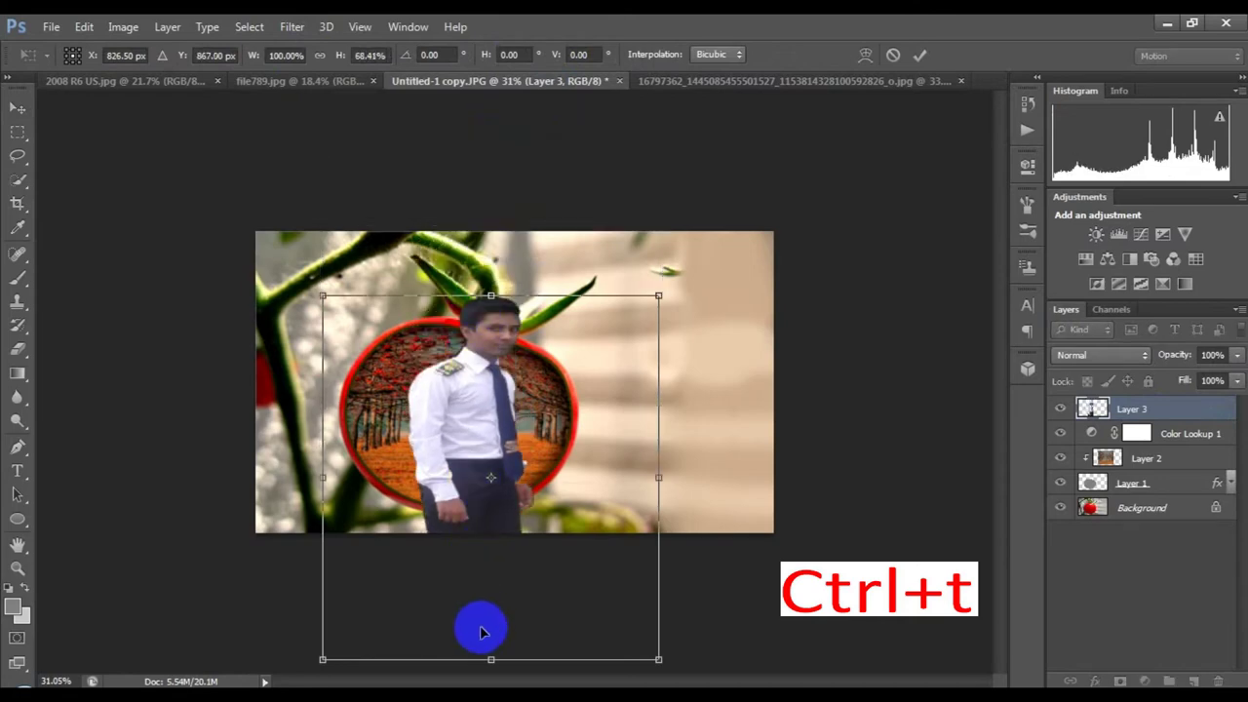
{"action": "left_click_drag", "start_coordinate": [491, 658], "coordinate": [490, 475]}
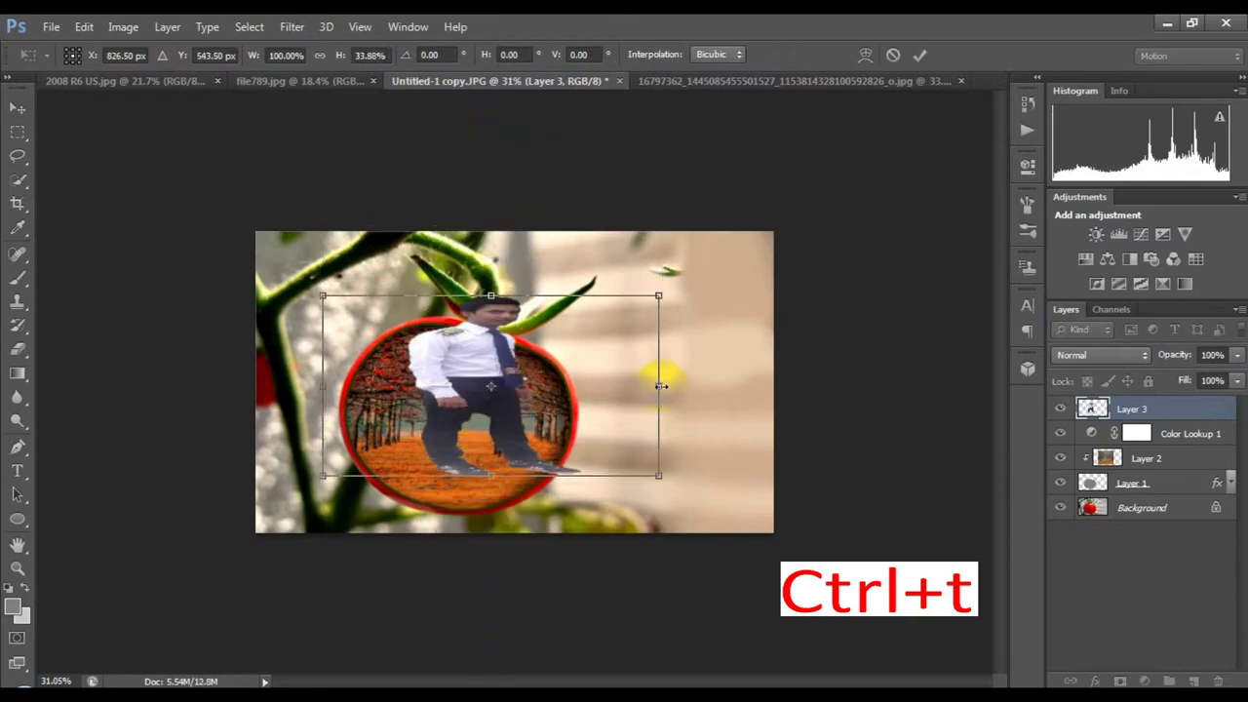
{"action": "left_click_drag", "start_coordinate": [661, 386], "coordinate": [518, 429]}
{"action": "key", "text": "ctrl+0"}
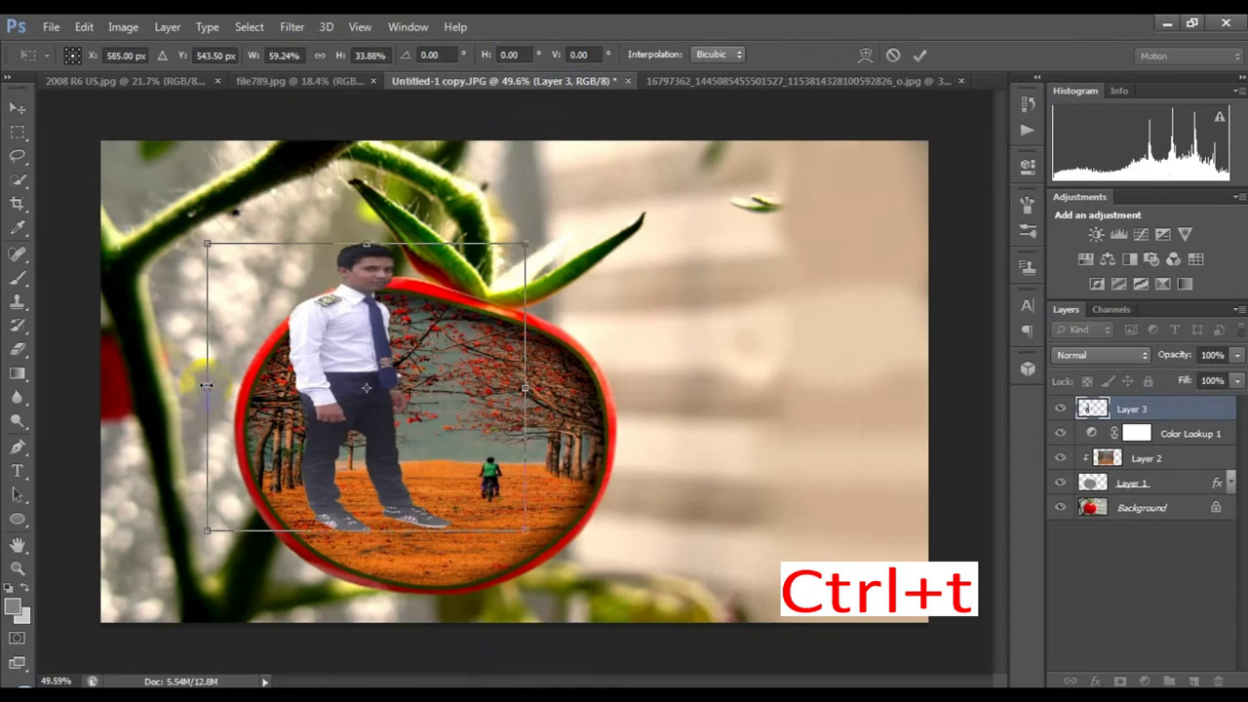
{"action": "left_click_drag", "start_coordinate": [207, 386], "coordinate": [297, 386]}
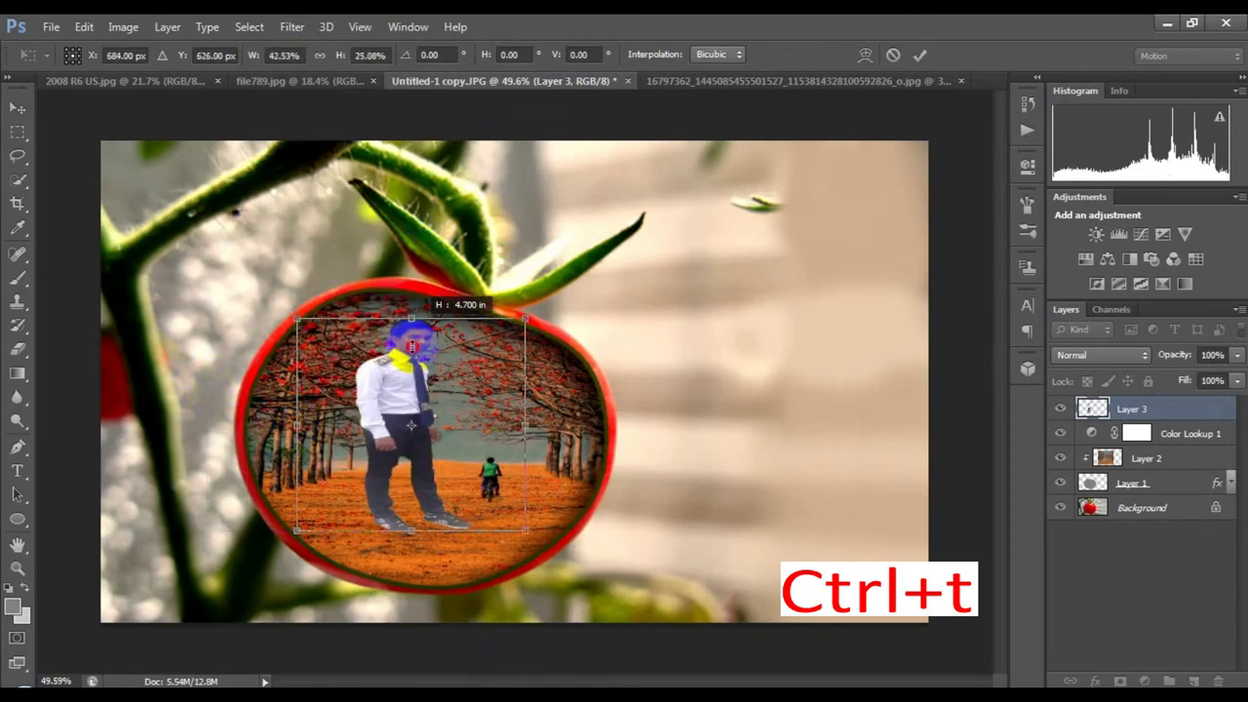
{"action": "left_click_drag", "start_coordinate": [410, 243], "coordinate": [410, 370]}
{"action": "left_click_drag", "start_coordinate": [410, 531], "coordinate": [411, 561]}
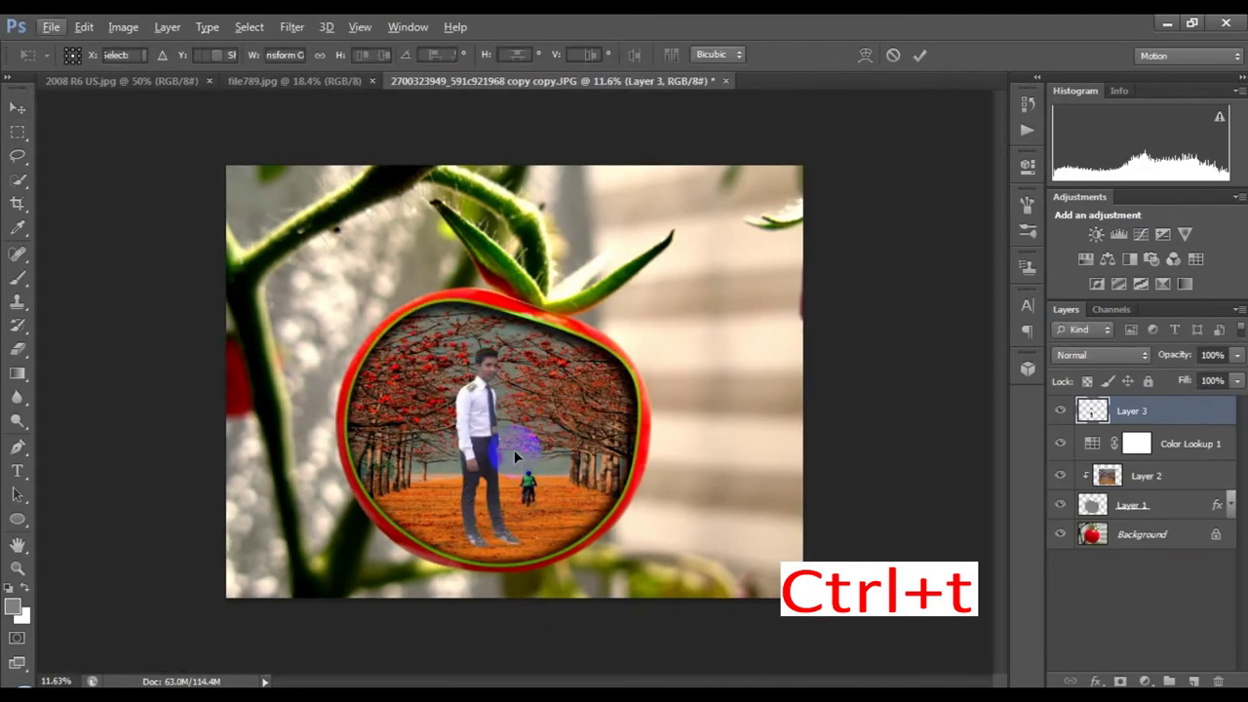
{"action": "mouse_move", "coordinate": [513, 450]}
{"action": "left_mouse_down"}
{"action": "mouse_move", "coordinate": [470, 552]}
{"action": "mouse_move", "coordinate": [447, 553]}
{"action": "left_mouse_up"}
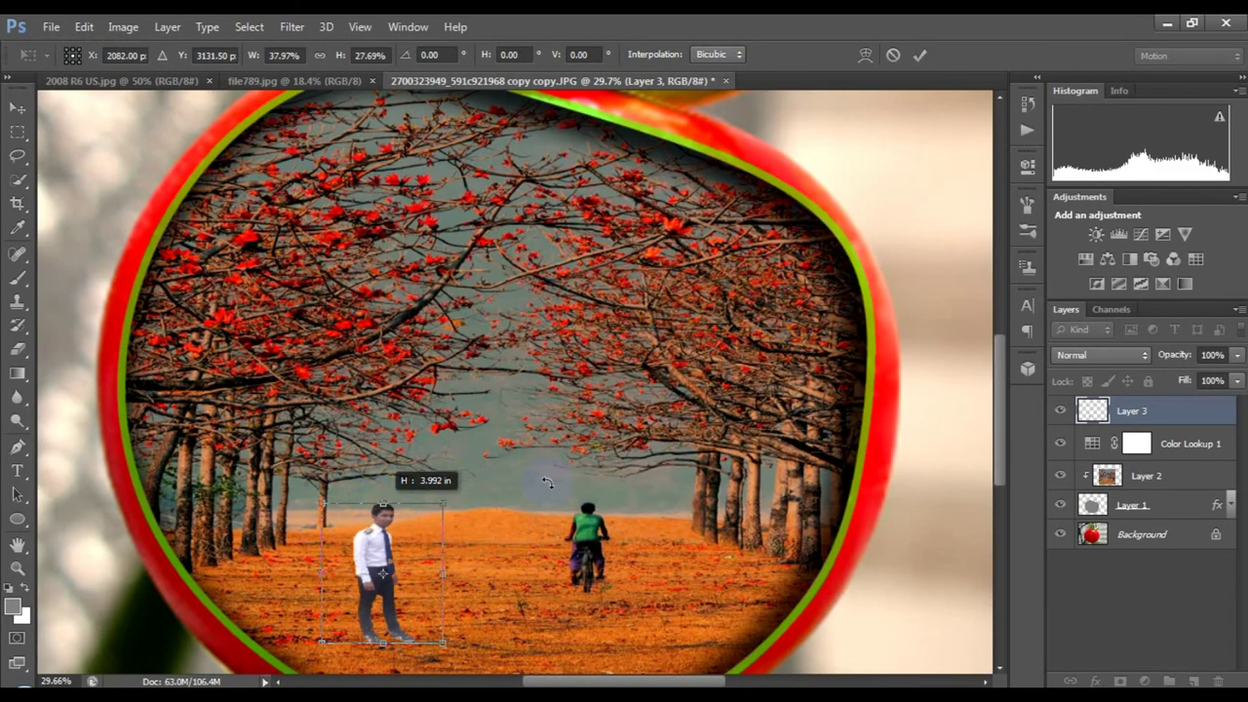
{"action": "scroll", "coordinate": [390, 497], "scroll_direction": "down", "scroll_amount": 1}
{"action": "left_click_drag", "start_coordinate": [392, 470], "coordinate": [392, 497]}
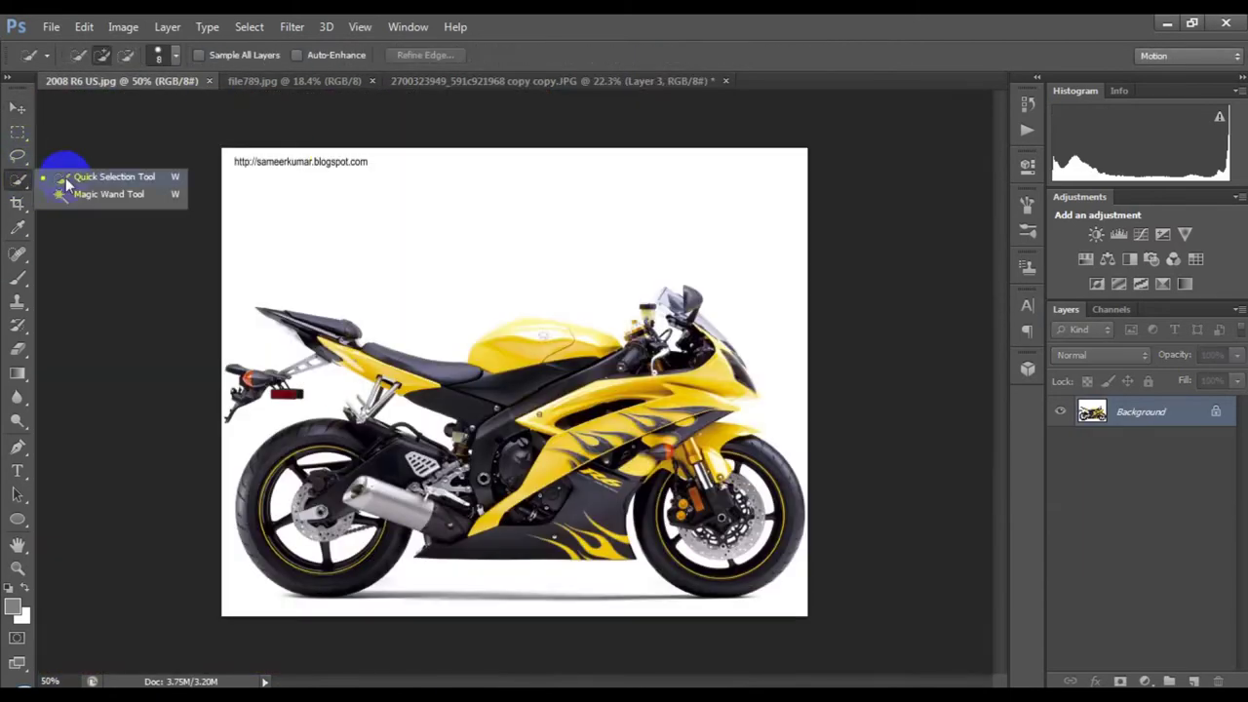
- Trace a pen path around the bike's tank, handlebar, front fairing and front tyre
{"action": "left_click", "coordinate": [331, 362]}
{"action": "key", "text": "p"}
{"action": "scroll", "coordinate": [332, 363], "scroll_direction": "up", "scroll_amount": 5}
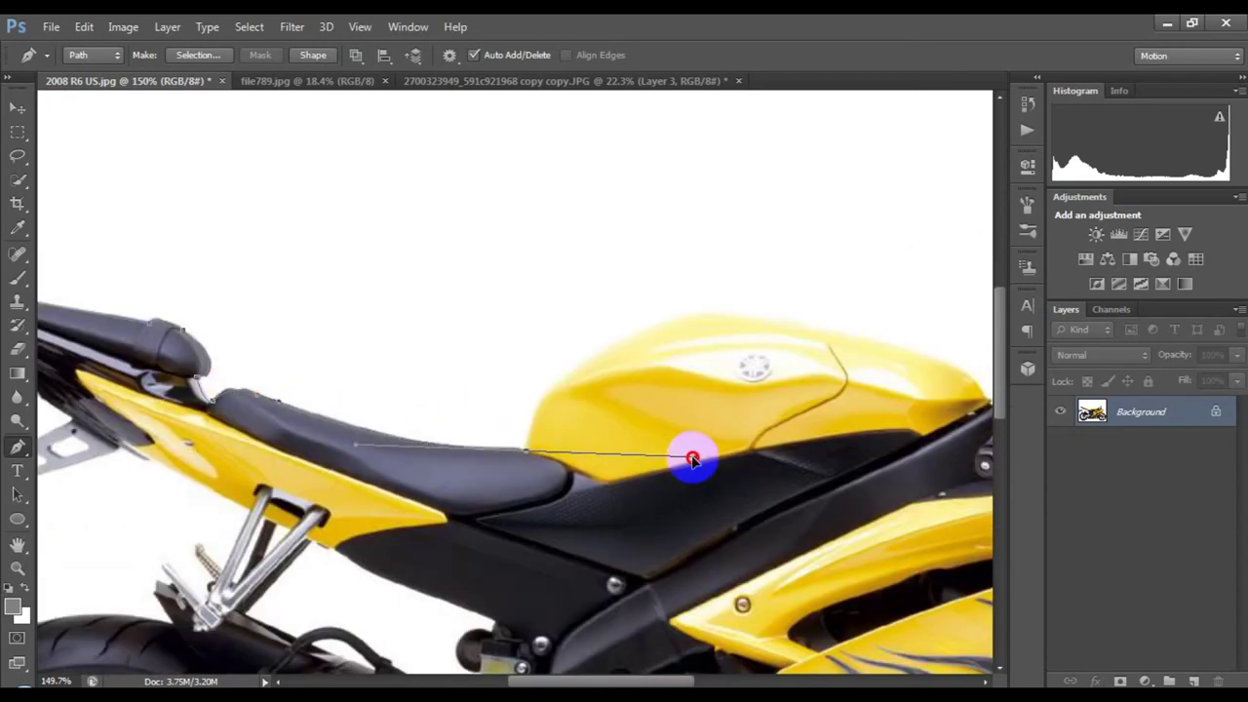
{"action": "left_click", "coordinate": [383, 428]}
{"action": "left_click_drag", "start_coordinate": [641, 331], "coordinate": [880, 359]}
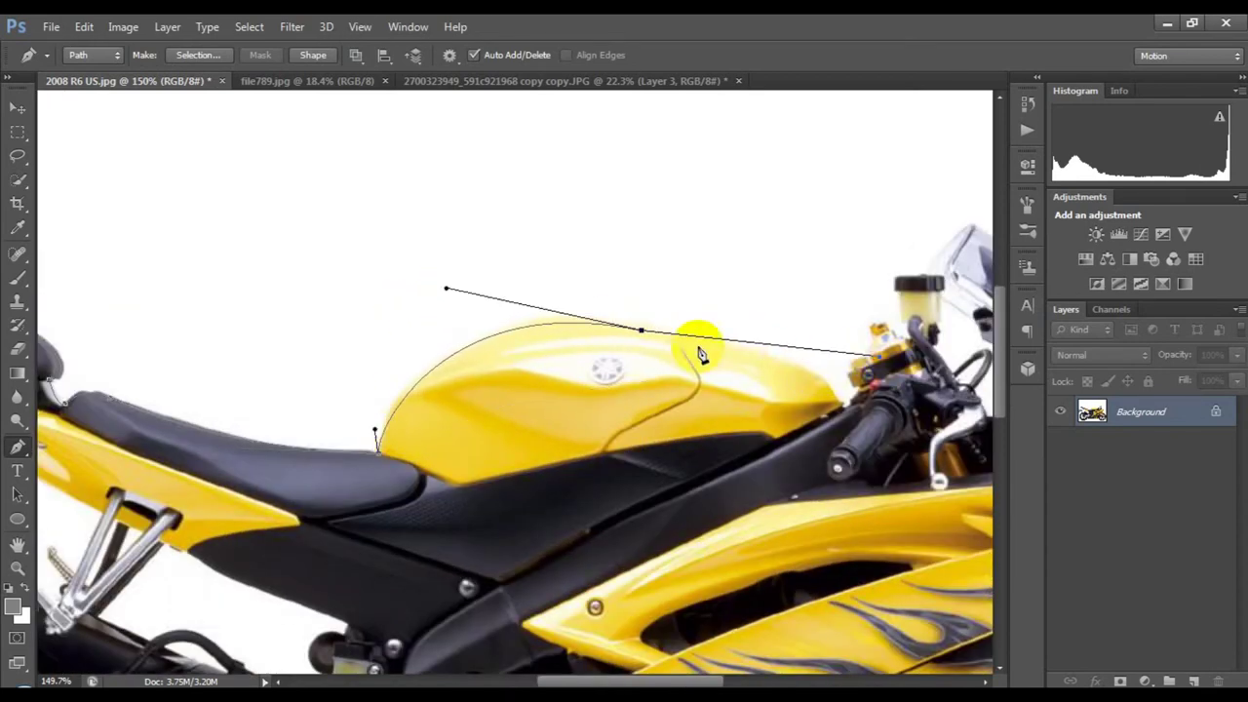
{"action": "left_click_drag", "start_coordinate": [789, 360], "coordinate": [815, 363]}
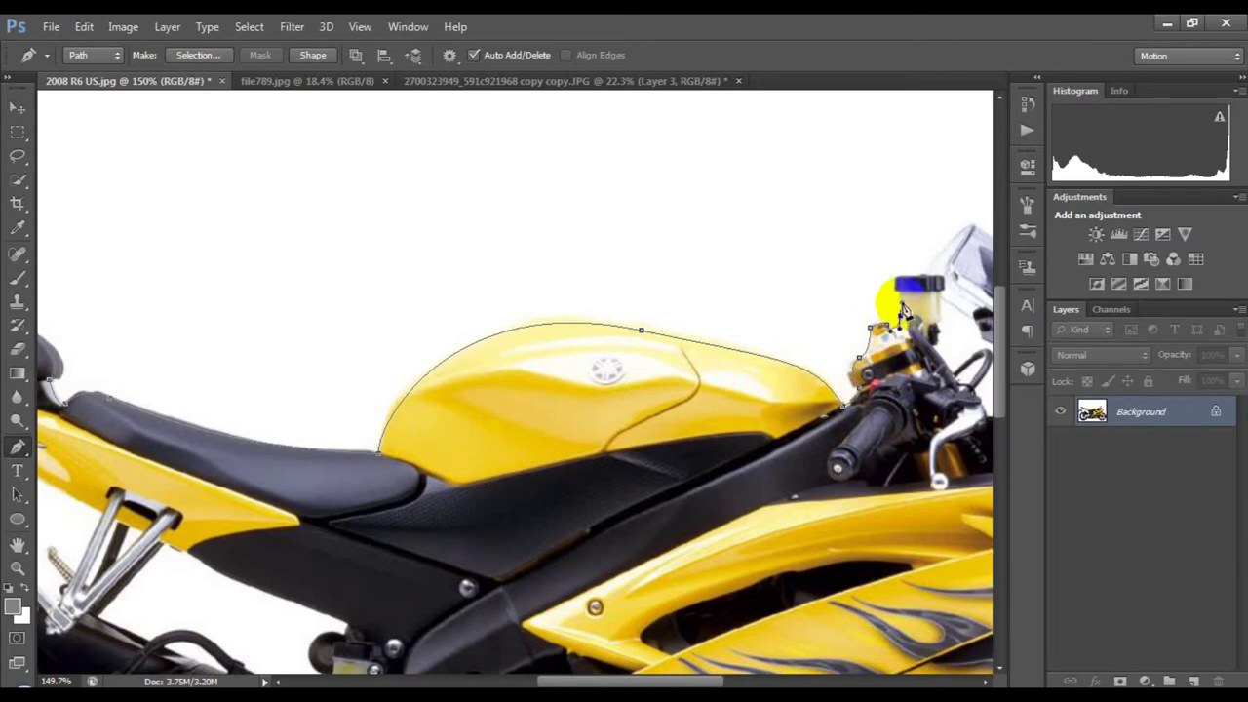
{"action": "left_click_drag", "start_coordinate": [800, 287], "coordinate": [824, 276]}
{"action": "left_click_drag", "start_coordinate": [916, 292], "coordinate": [933, 301]}
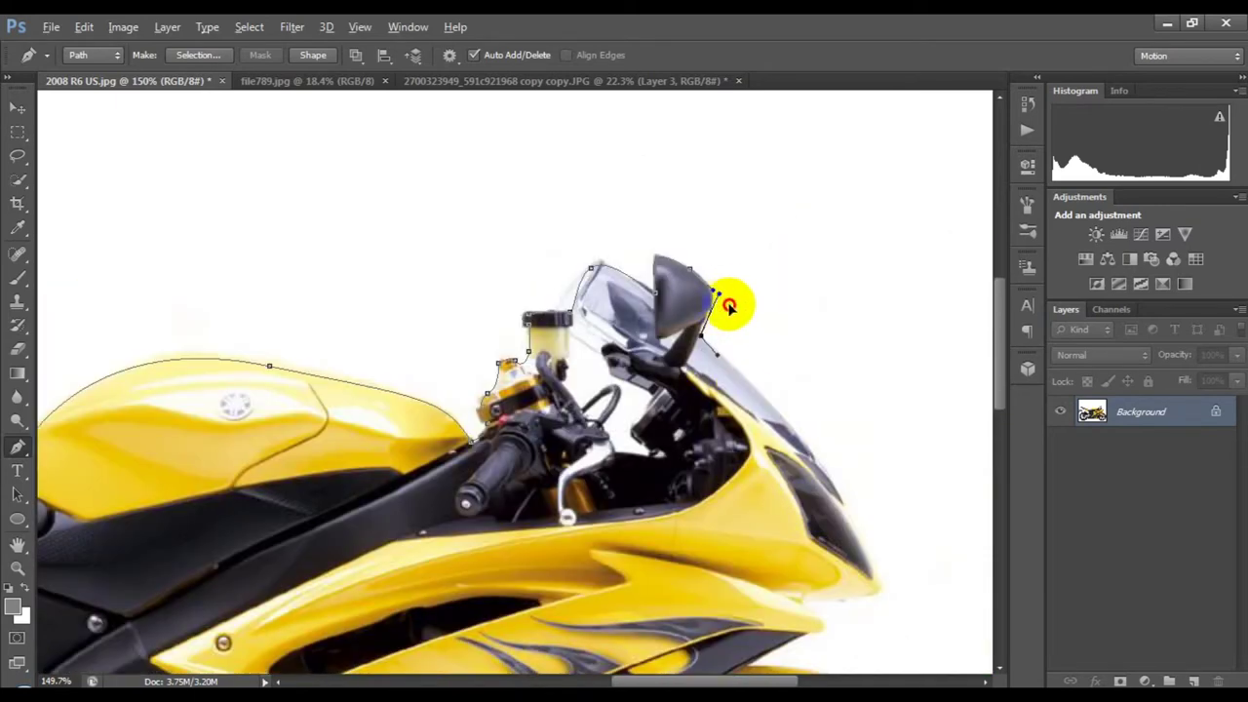
{"action": "left_click", "coordinate": [702, 332]}
{"action": "scroll", "coordinate": [731, 426], "scroll_direction": "down", "scroll_amount": 2}
{"action": "left_click_drag", "start_coordinate": [793, 373], "coordinate": [811, 413]}
{"action": "scroll", "coordinate": [682, 502], "scroll_direction": "up", "scroll_amount": 1}
{"action": "left_click", "coordinate": [638, 478]}
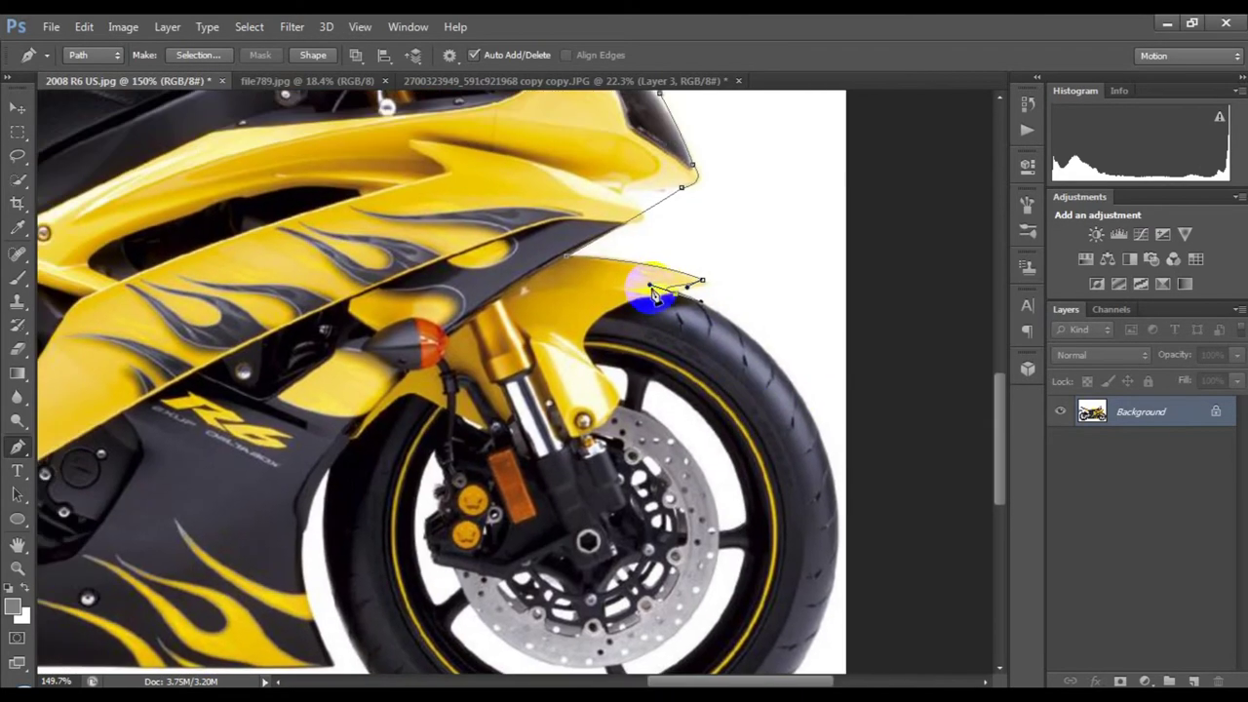
{"action": "left_click", "coordinate": [653, 282]}
{"action": "left_click_drag", "start_coordinate": [795, 444], "coordinate": [819, 573]}
{"action": "scroll", "coordinate": [797, 516], "scroll_direction": "down", "scroll_amount": 3}
{"action": "left_click_drag", "start_coordinate": [731, 546], "coordinate": [550, 638]}
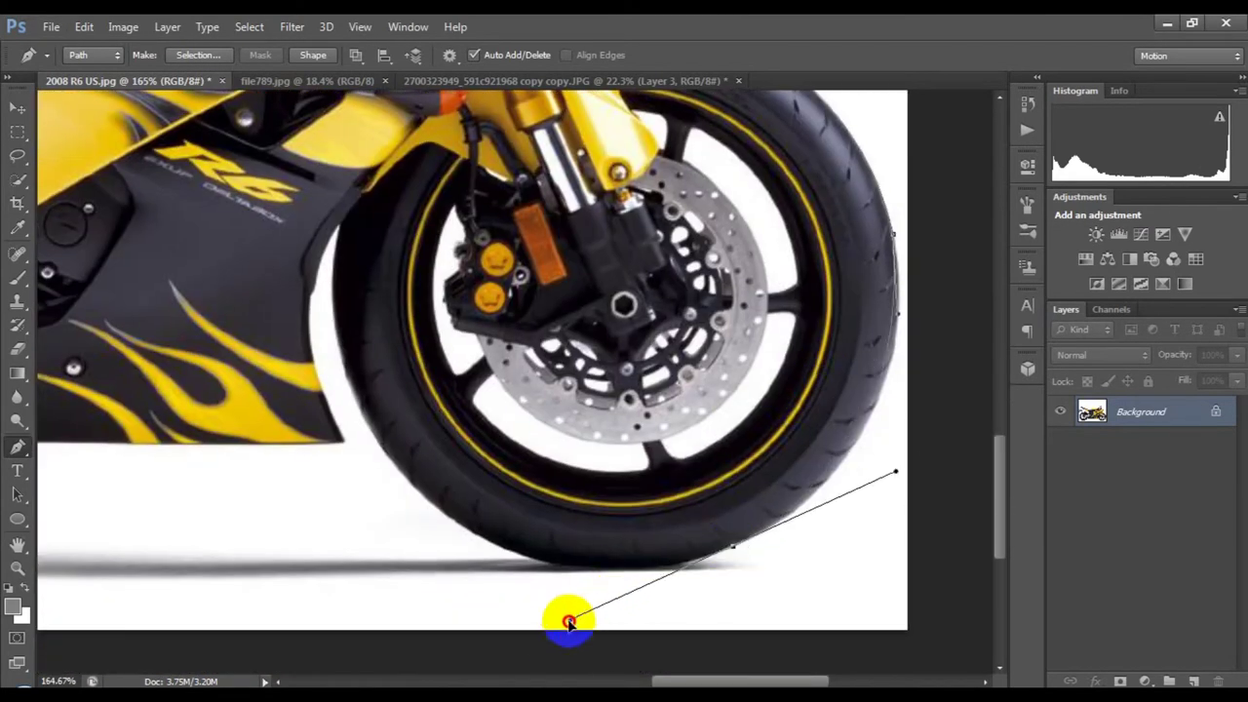
{"action": "left_click", "coordinate": [731, 546], "text": "alt"}
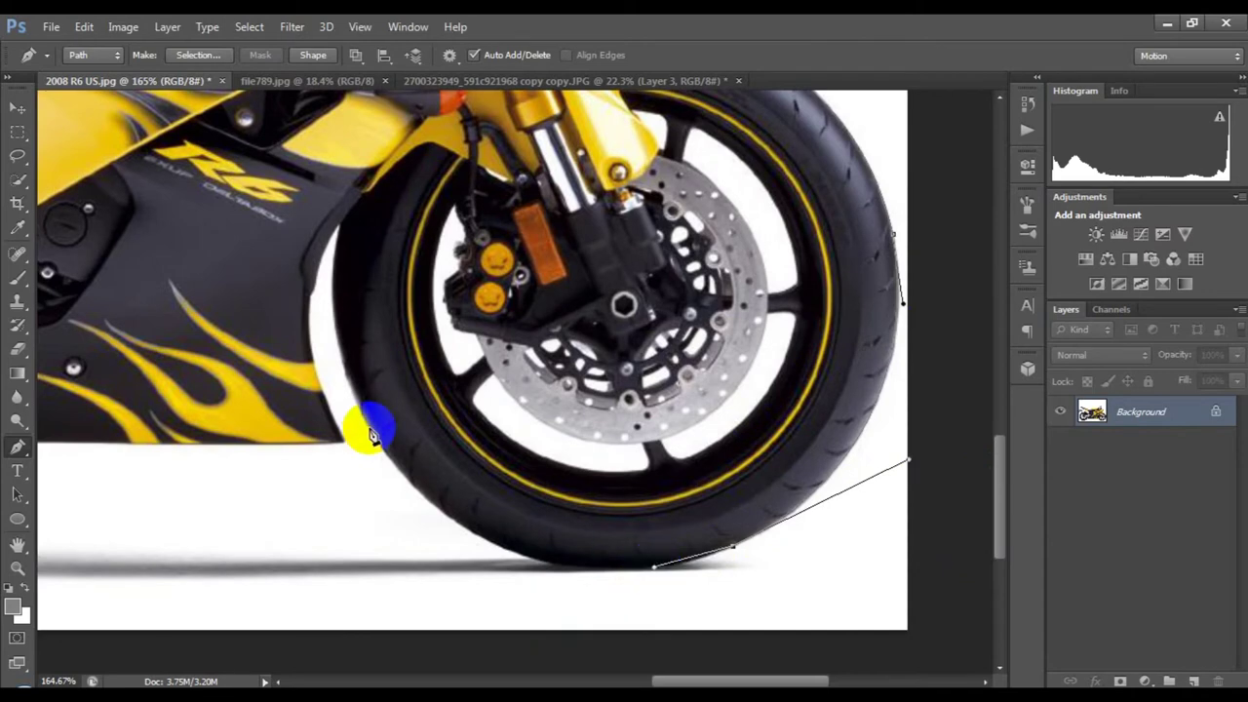
{"action": "scroll", "coordinate": [385, 399], "scroll_direction": "up", "scroll_amount": 3}
{"action": "left_click_drag", "start_coordinate": [383, 391], "coordinate": [409, 305]}
- Continue the path along the lower fairing, rear tyre, swingarm, tail and rear light
{"action": "left_click", "coordinate": [357, 526]}
{"action": "left_click", "coordinate": [379, 599]}
{"action": "scroll", "coordinate": [379, 598], "scroll_direction": "down", "scroll_amount": 2}
{"action": "scroll", "coordinate": [380, 599], "scroll_direction": "left", "scroll_amount": 6}
{"action": "left_click_drag", "start_coordinate": [268, 487], "coordinate": [308, 436]}
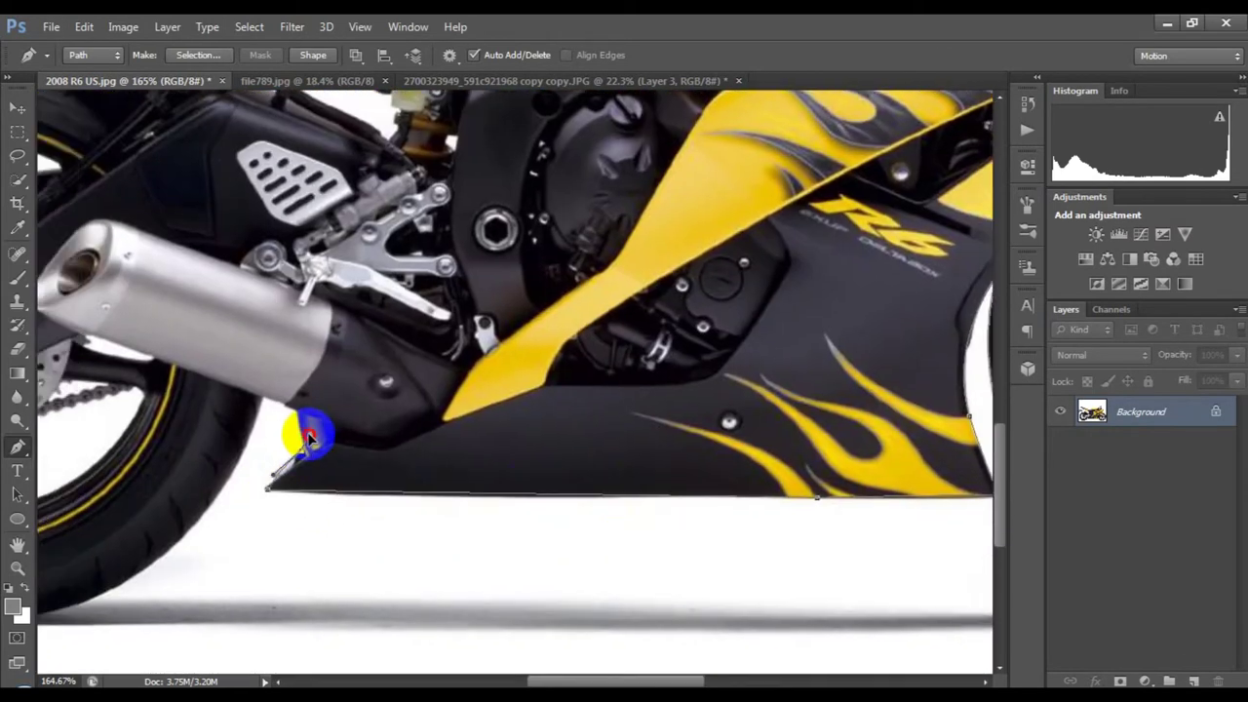
{"action": "scroll", "coordinate": [263, 411], "scroll_direction": "left", "scroll_amount": 5}
{"action": "left_click", "coordinate": [357, 559]}
{"action": "scroll", "coordinate": [357, 558], "scroll_direction": "left", "scroll_amount": 2}
{"action": "left_click_drag", "start_coordinate": [148, 432], "coordinate": [44, 234]}
{"action": "scroll", "coordinate": [55, 237], "scroll_direction": "left", "scroll_amount": 1}
{"action": "scroll", "coordinate": [55, 237], "scroll_direction": "up", "scroll_amount": 3}
{"action": "scroll", "coordinate": [55, 237], "scroll_direction": "right", "scroll_amount": 2}
{"action": "left_click_drag", "start_coordinate": [48, 371], "coordinate": [355, 125]}
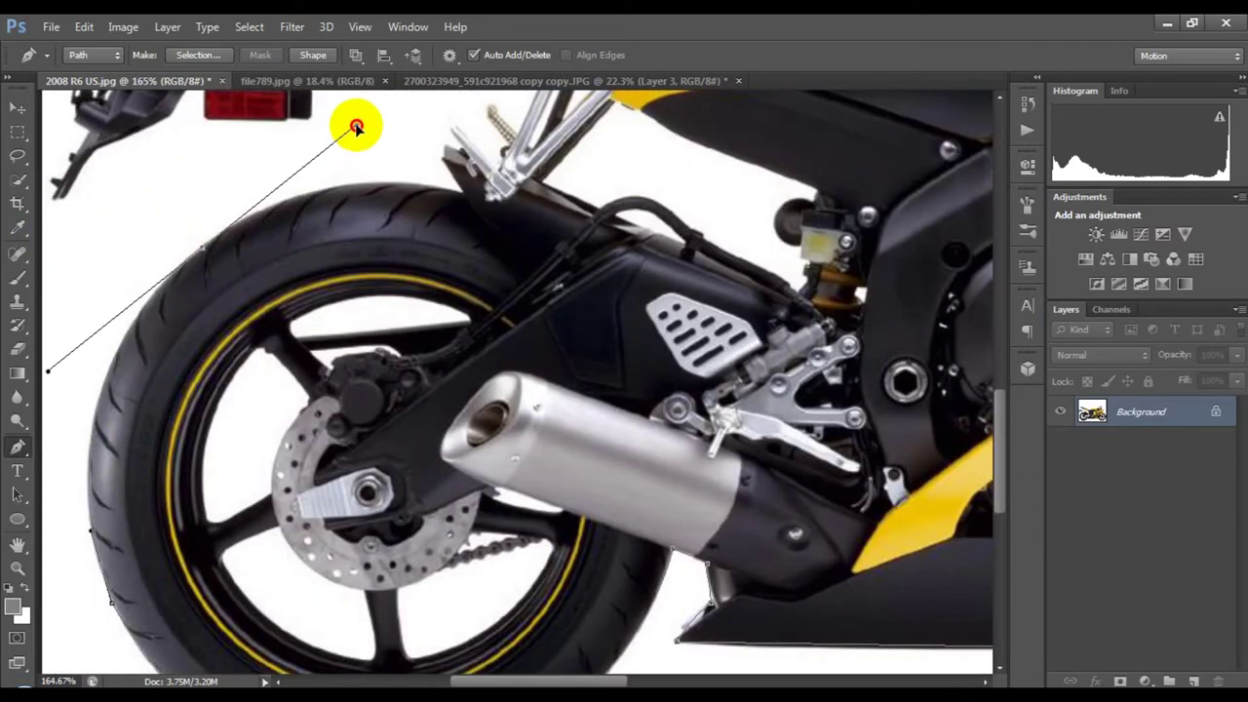
{"action": "left_click_drag", "start_coordinate": [93, 544], "coordinate": [108, 554]}
{"action": "scroll", "coordinate": [195, 348], "scroll_direction": "up", "scroll_amount": 3}
{"action": "scroll", "coordinate": [195, 348], "scroll_direction": "right", "scroll_amount": 2}
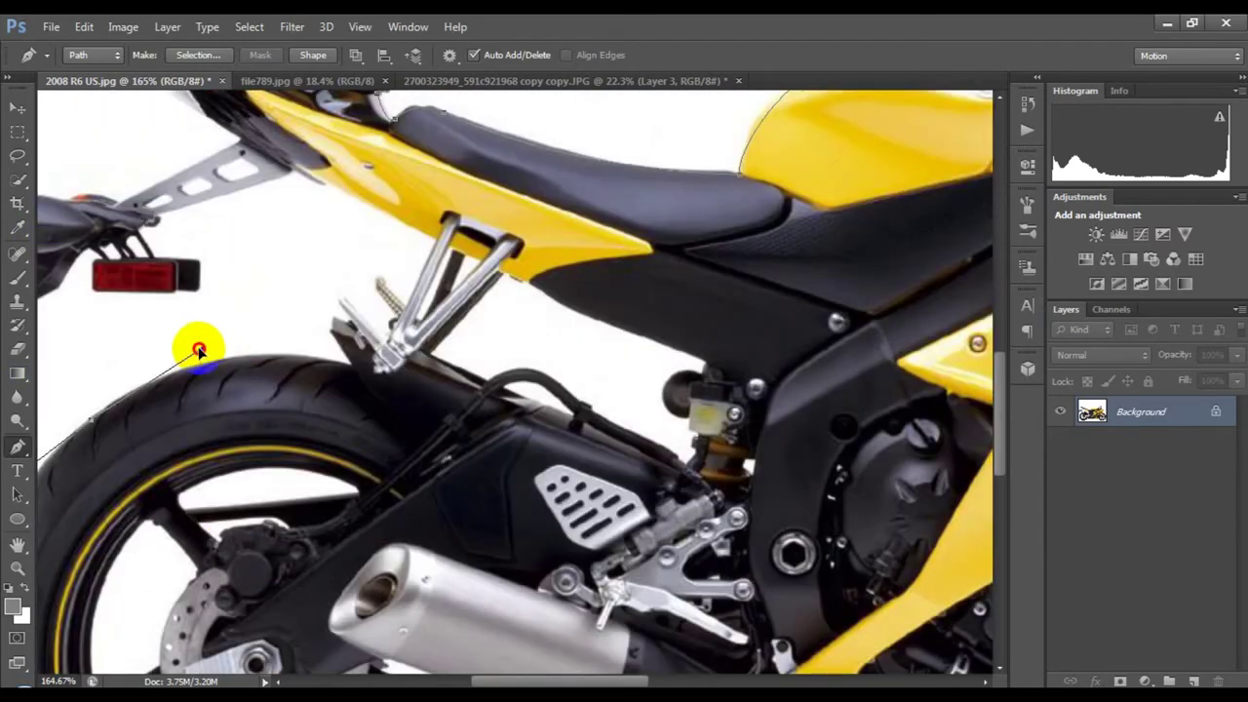
{"action": "left_click_drag", "start_coordinate": [350, 365], "coordinate": [484, 403]}
{"action": "left_click", "coordinate": [348, 341], "text": "ctrl"}
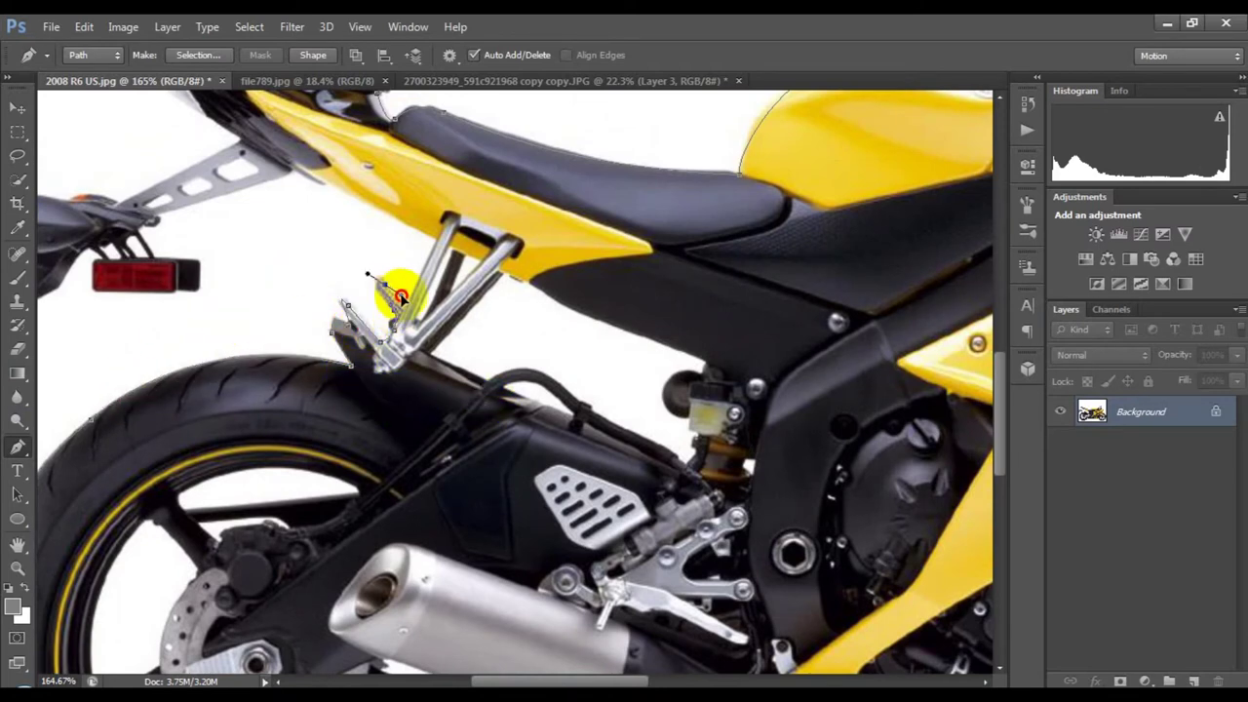
{"action": "scroll", "coordinate": [353, 300], "scroll_direction": "up", "scroll_amount": 3}
{"action": "scroll", "coordinate": [353, 300], "scroll_direction": "left", "scroll_amount": 2}
{"action": "left_click_drag", "start_coordinate": [207, 338], "coordinate": [252, 308]}
{"action": "left_click", "coordinate": [195, 322]}
{"action": "left_click", "coordinate": [144, 372]}
{"action": "left_click", "coordinate": [90, 397]}
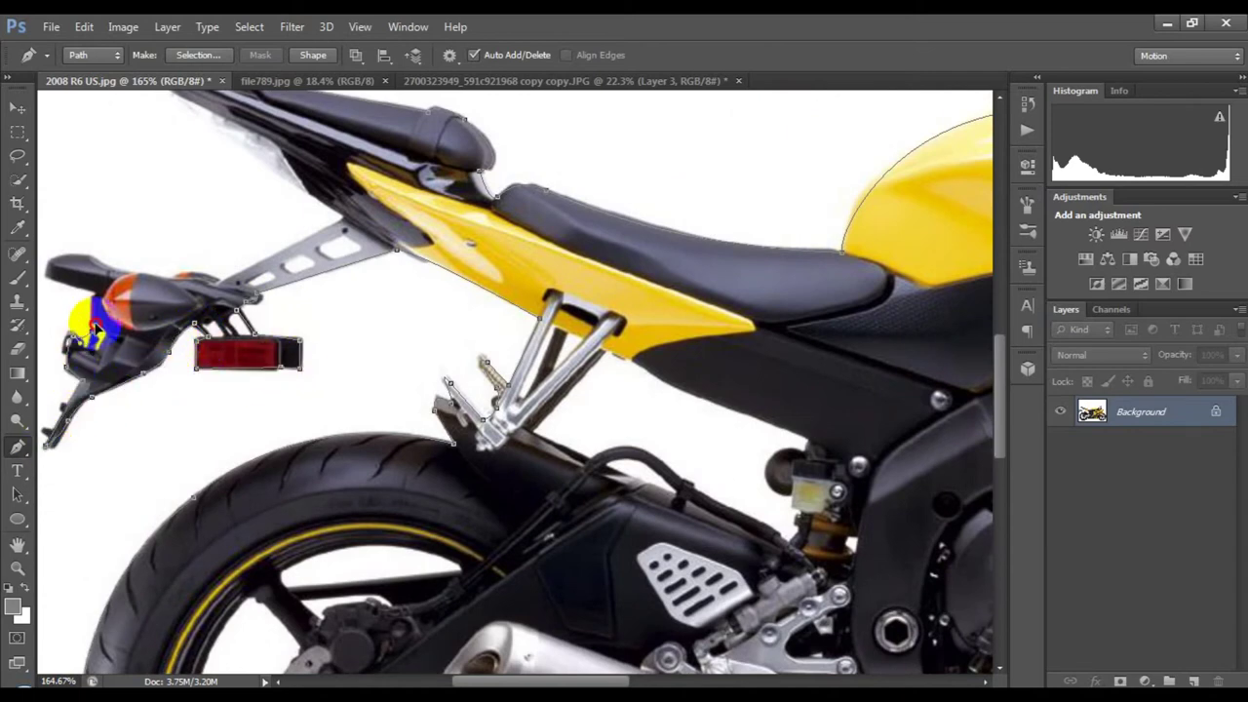
{"action": "scroll", "coordinate": [195, 283], "scroll_direction": "up", "scroll_amount": 3}
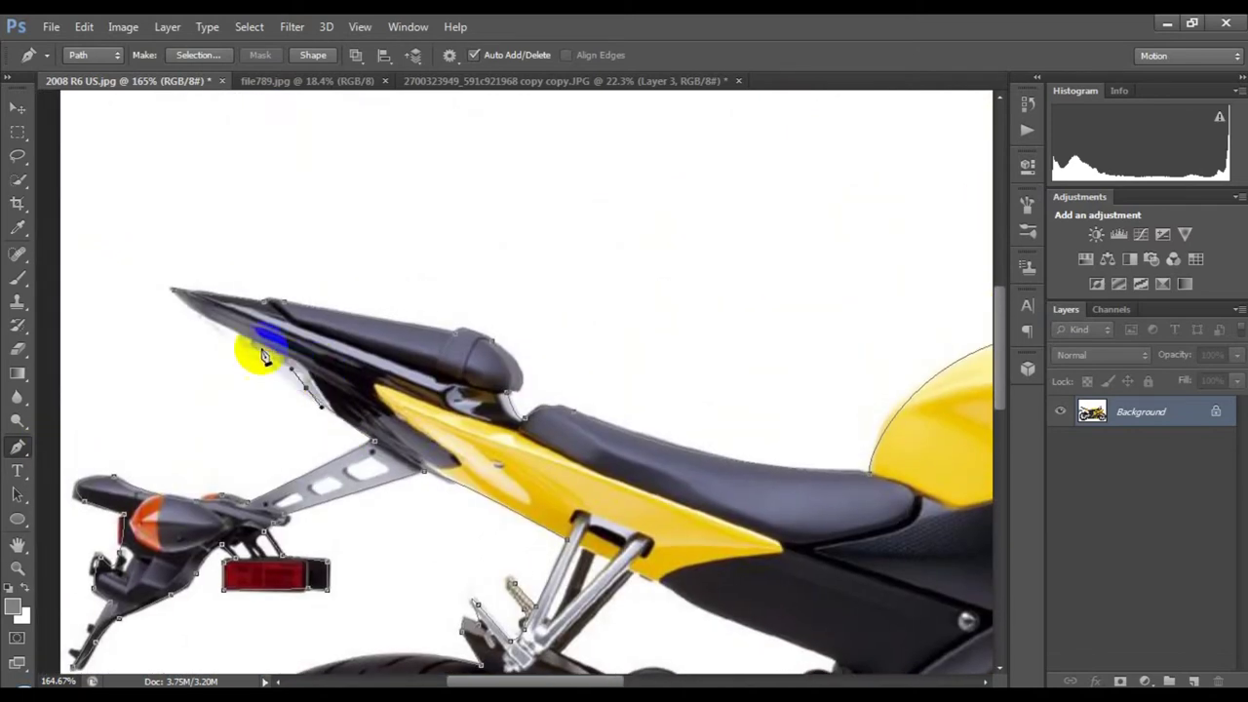
- Add the swingarm and brake disc to the selection, then drag the bike into the tomato composite
{"action": "key", "text": "ctrl+0"}
{"action": "scroll", "coordinate": [329, 440], "scroll_direction": "up", "scroll_amount": 3}
{"action": "key", "text": "w"}
{"action": "mouse_move", "coordinate": [589, 398]}
{"action": "left_mouse_down"}
{"action": "mouse_move", "coordinate": [579, 454]}
{"action": "mouse_move", "coordinate": [607, 454]}
{"action": "mouse_move", "coordinate": [510, 329]}
{"action": "mouse_move", "coordinate": [488, 338]}
{"action": "left_mouse_up"}
{"action": "key", "text": "z"}
{"action": "key", "text": "w"}
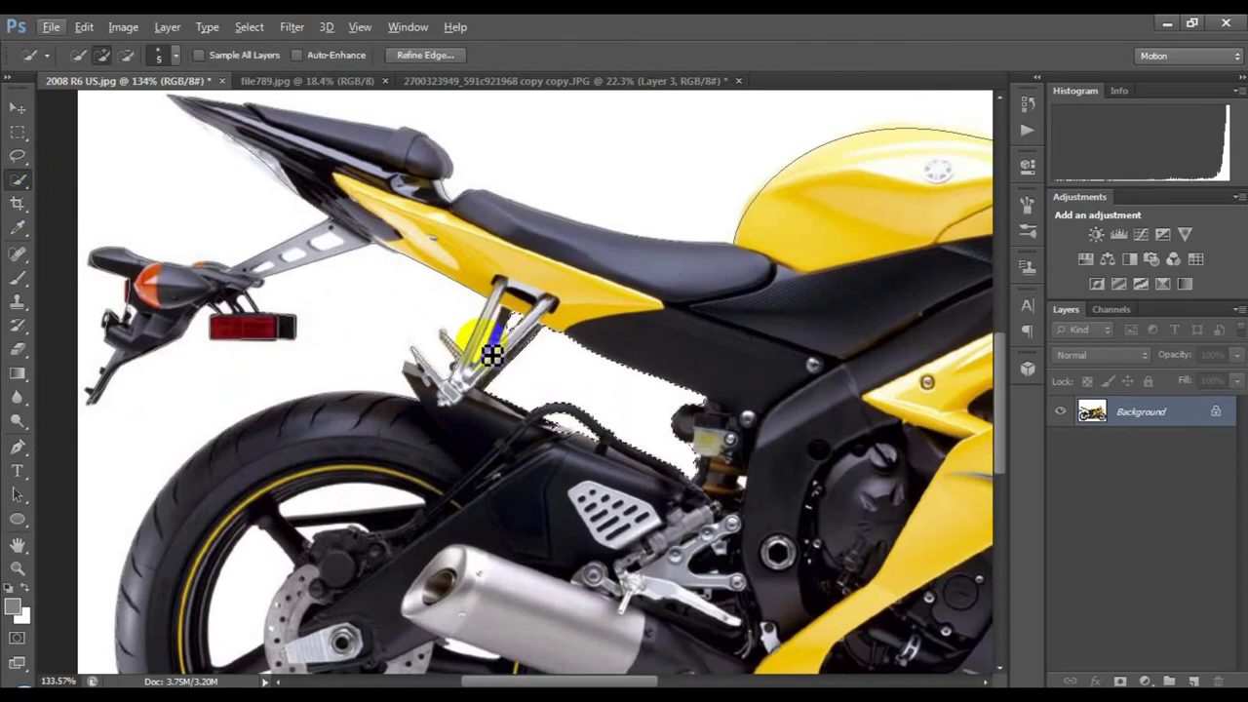
{"action": "scroll", "coordinate": [335, 413], "scroll_direction": "down", "scroll_amount": 3}
{"action": "scroll", "coordinate": [439, 510], "scroll_direction": "down", "scroll_amount": 3}
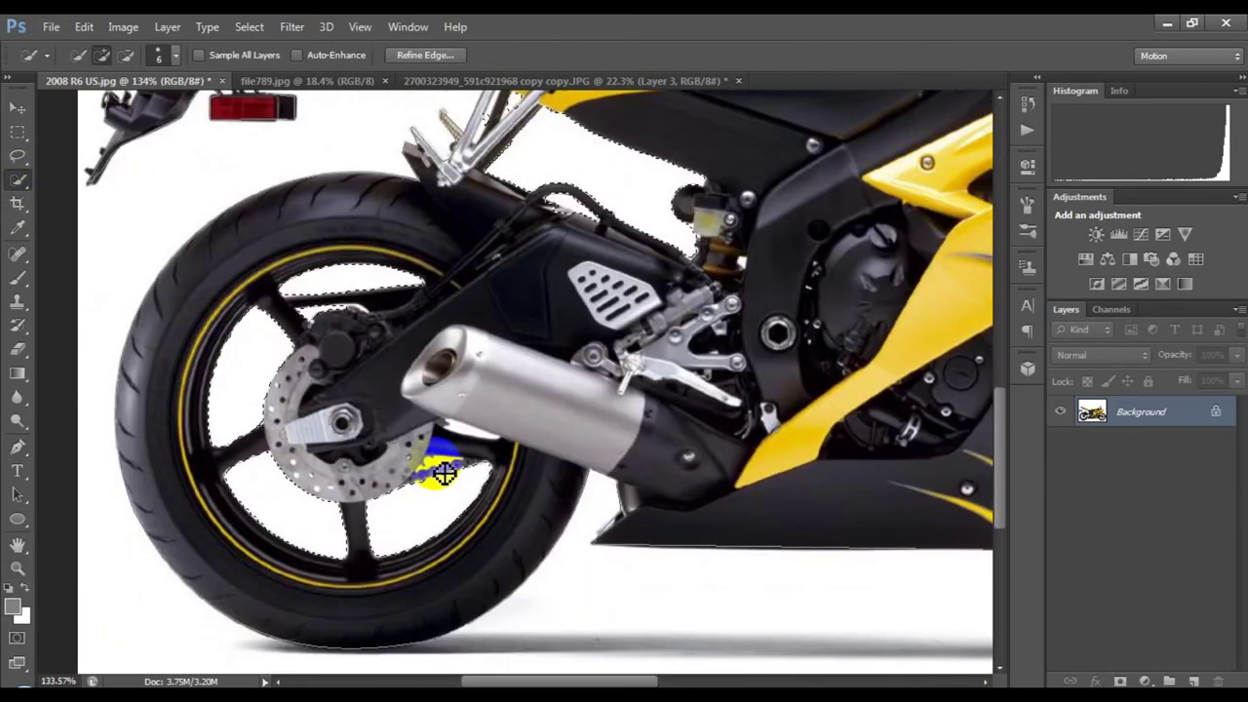
{"action": "scroll", "coordinate": [802, 409], "scroll_direction": "right", "scroll_amount": 5}
{"action": "left_click", "coordinate": [741, 445]}
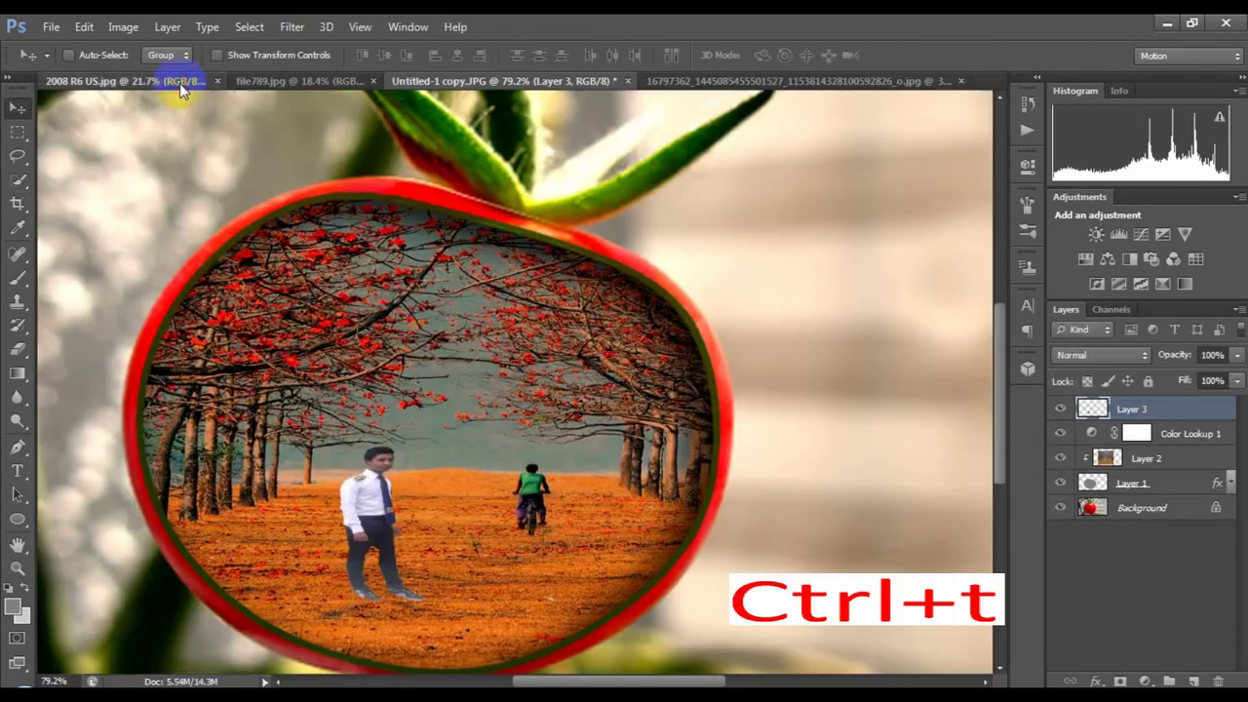
{"action": "left_click", "coordinate": [183, 89]}
{"action": "mouse_move", "coordinate": [473, 296]}
{"action": "left_mouse_down"}
{"action": "mouse_move", "coordinate": [526, 94]}
{"action": "mouse_move", "coordinate": [398, 582]}
{"action": "left_mouse_up"}
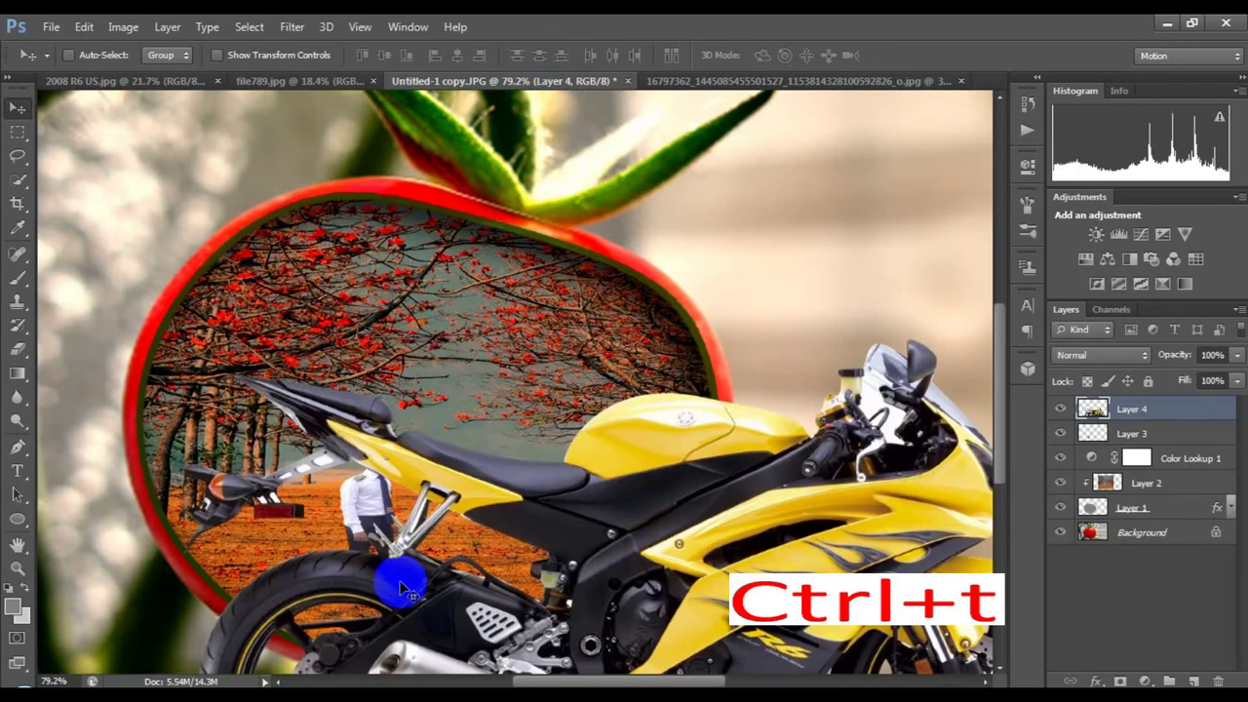
- Scale the motorcycle down and move it onto the orange ground inside the tomato
{"action": "scroll", "coordinate": [496, 592], "scroll_direction": "down", "scroll_amount": 2}
{"action": "scroll", "coordinate": [497, 592], "scroll_direction": "down", "scroll_amount": 1}
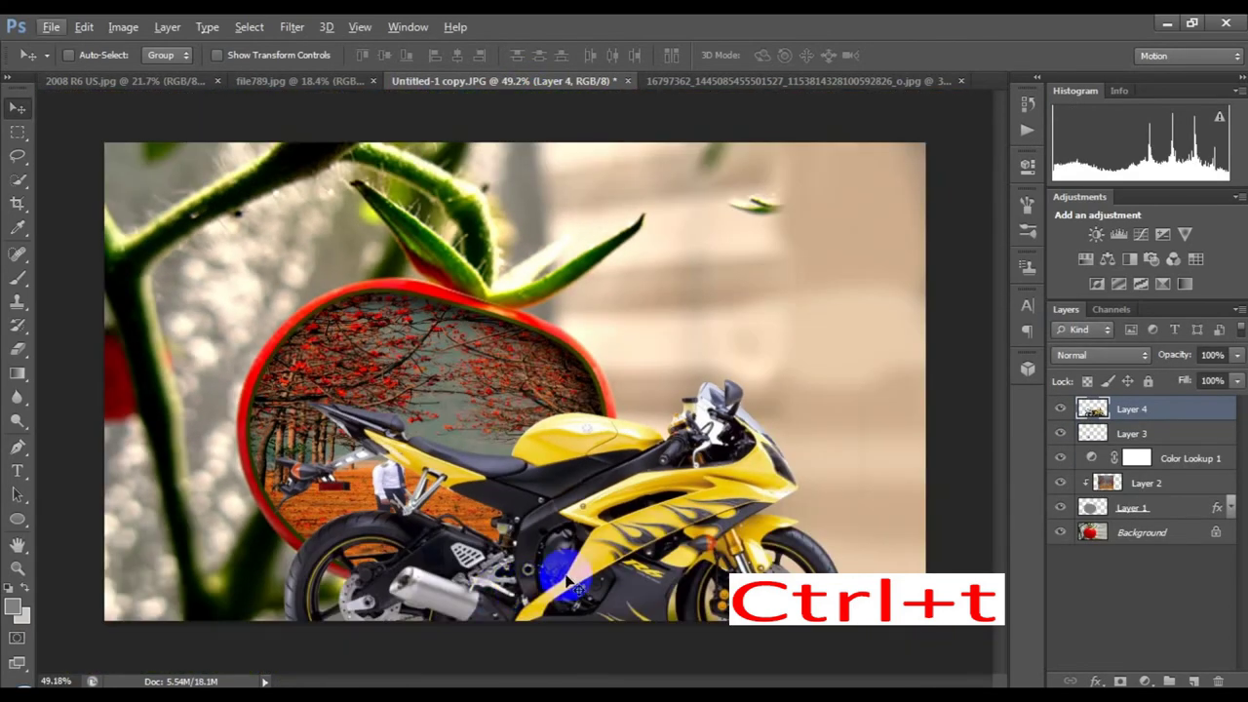
{"action": "key", "text": "ctrl+t"}
{"action": "left_click_drag", "start_coordinate": [606, 490], "coordinate": [592, 468]}
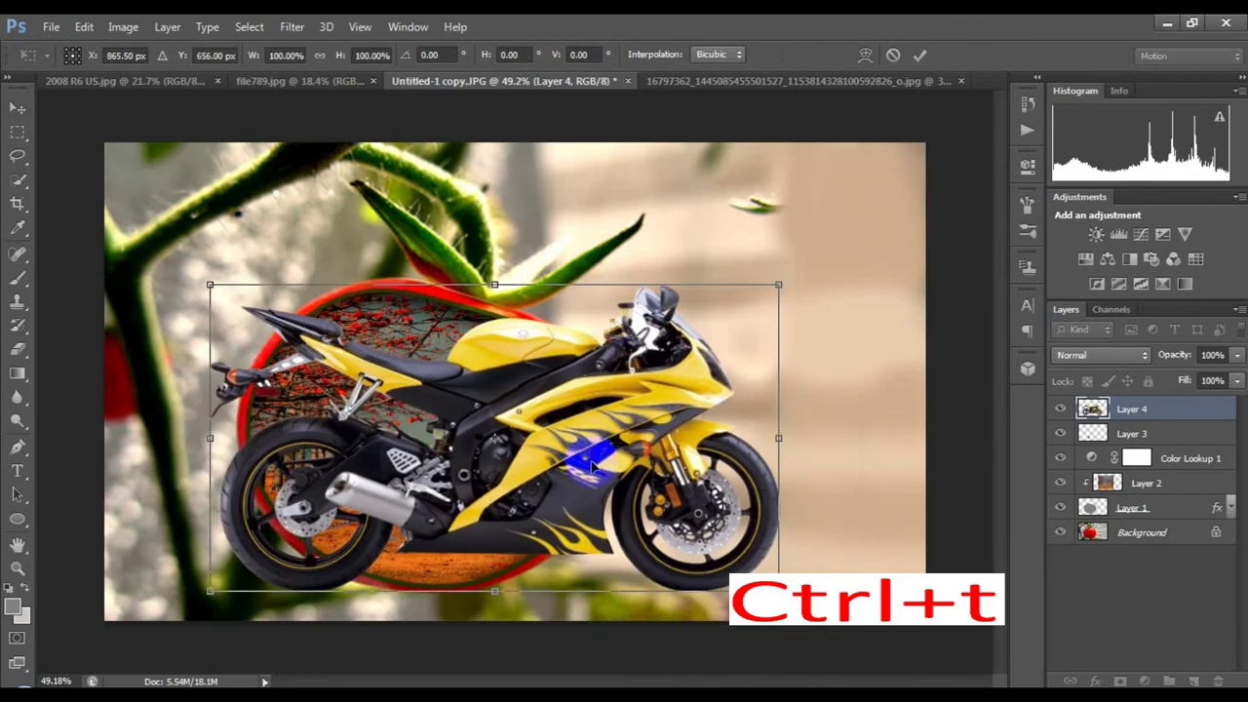
{"action": "left_click_drag", "start_coordinate": [778, 288], "coordinate": [569, 390]}
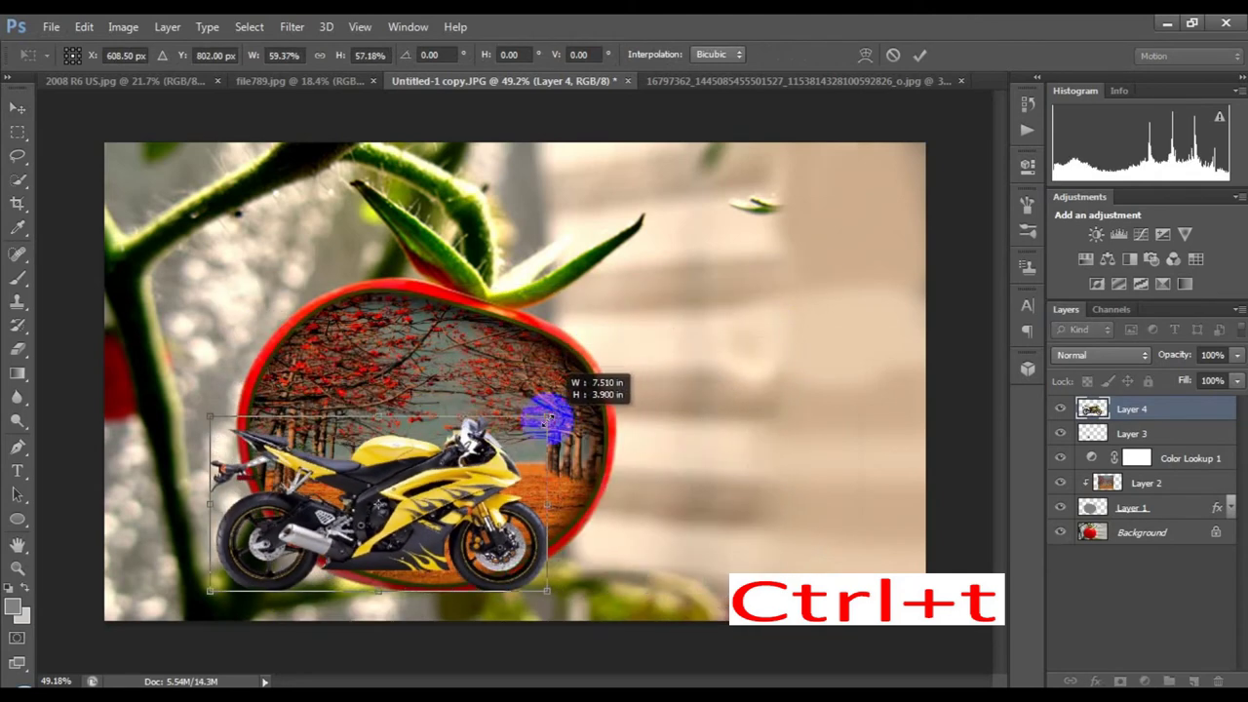
{"action": "left_click_drag", "start_coordinate": [463, 525], "coordinate": [485, 497]}
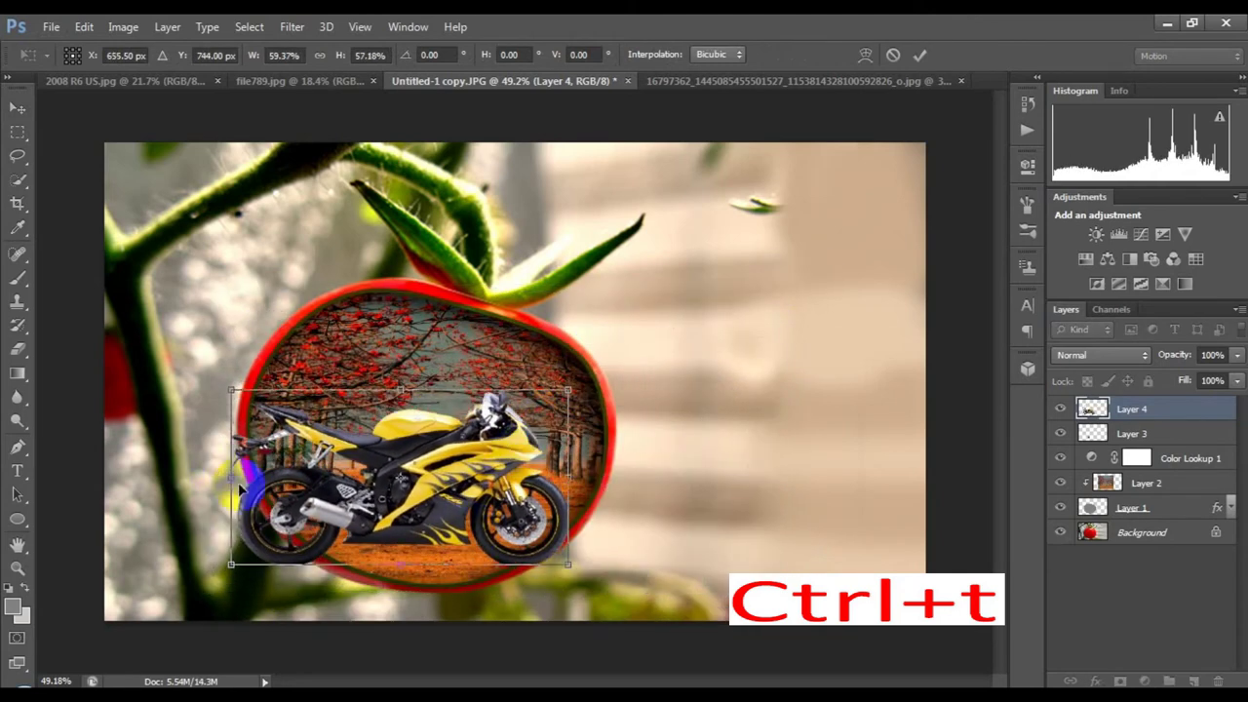
{"action": "left_click_drag", "start_coordinate": [231, 478], "coordinate": [361, 478]}
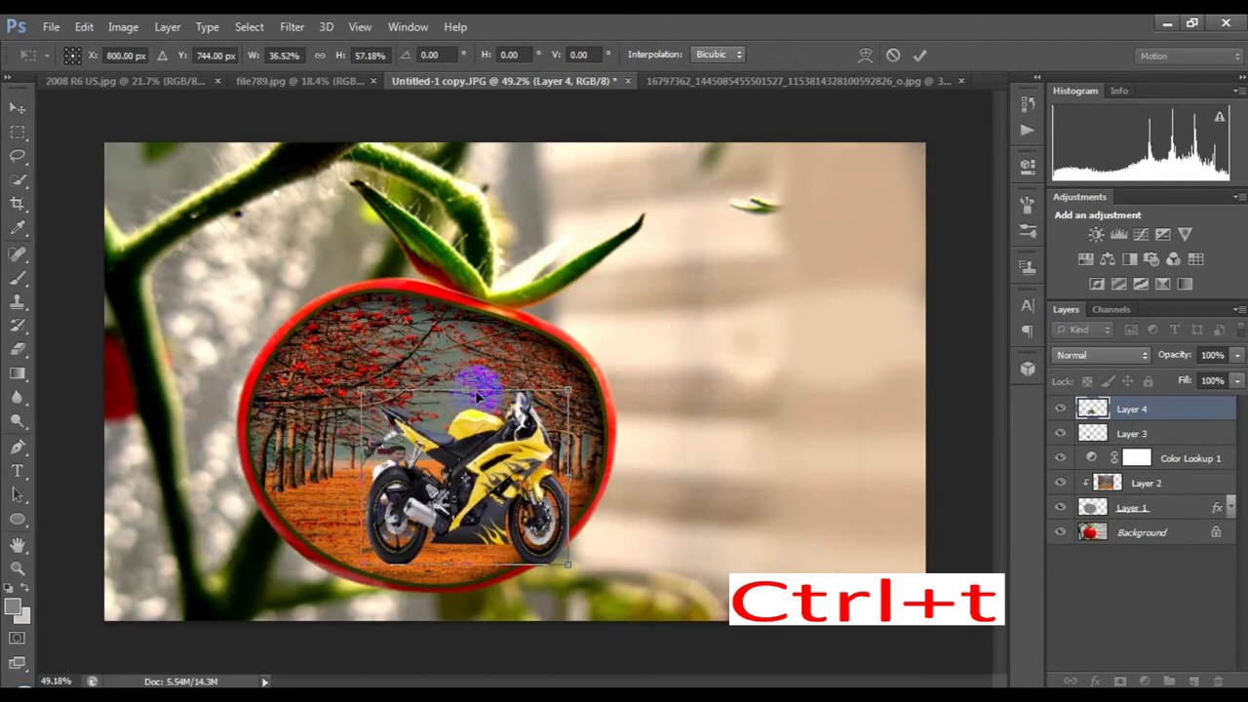
{"action": "mouse_move", "coordinate": [466, 392]}
{"action": "left_mouse_down"}
{"action": "mouse_move", "coordinate": [466, 482]}
{"action": "mouse_move", "coordinate": [445, 497]}
{"action": "left_mouse_up"}
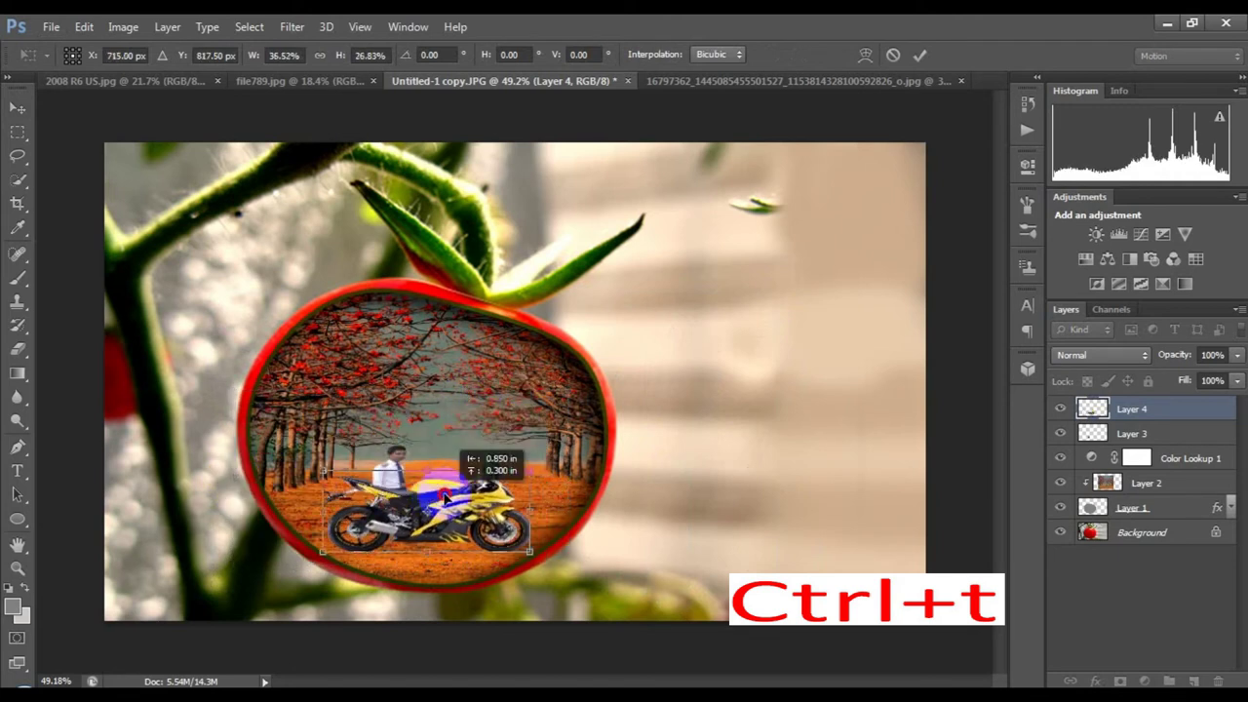
{"action": "left_click_drag", "start_coordinate": [538, 511], "coordinate": [490, 511]}
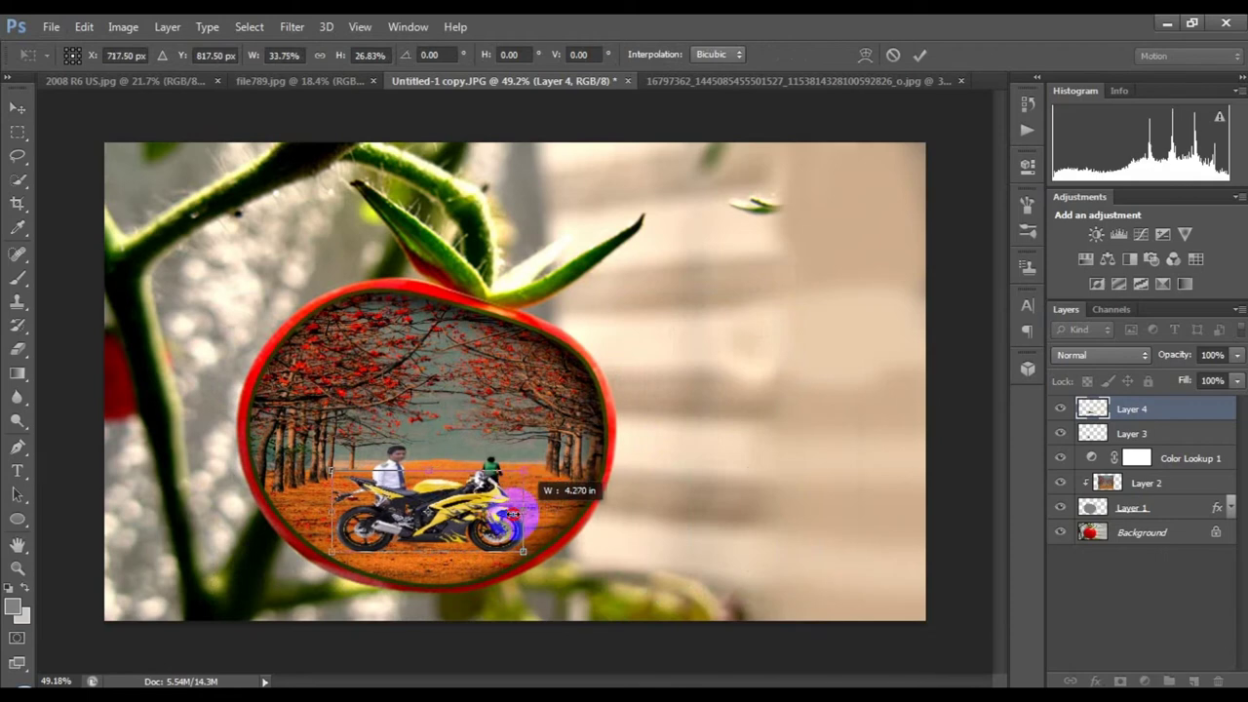
{"action": "scroll", "coordinate": [347, 527], "scroll_direction": "up", "scroll_amount": 3}
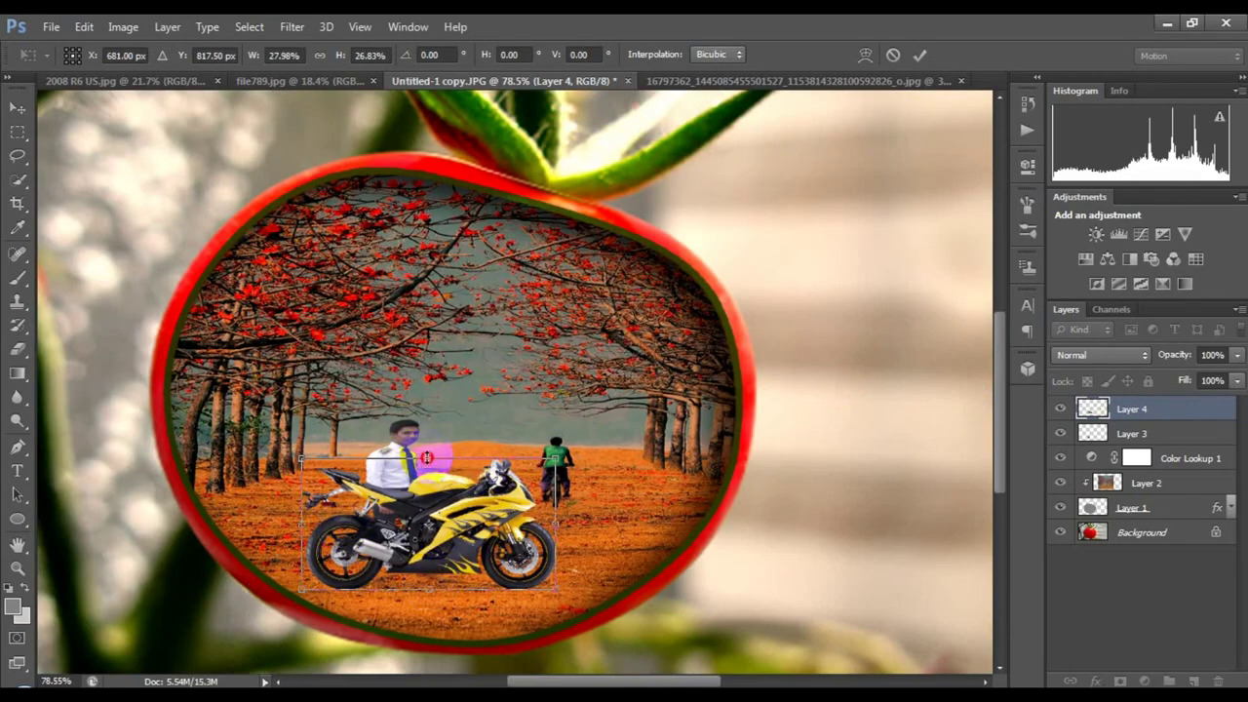
{"action": "left_click_drag", "start_coordinate": [427, 457], "coordinate": [430, 478]}
{"action": "mouse_move", "coordinate": [556, 533]}
{"action": "left_mouse_down"}
{"action": "mouse_move", "coordinate": [515, 532]}
{"action": "mouse_move", "coordinate": [505, 548]}
{"action": "left_mouse_up"}
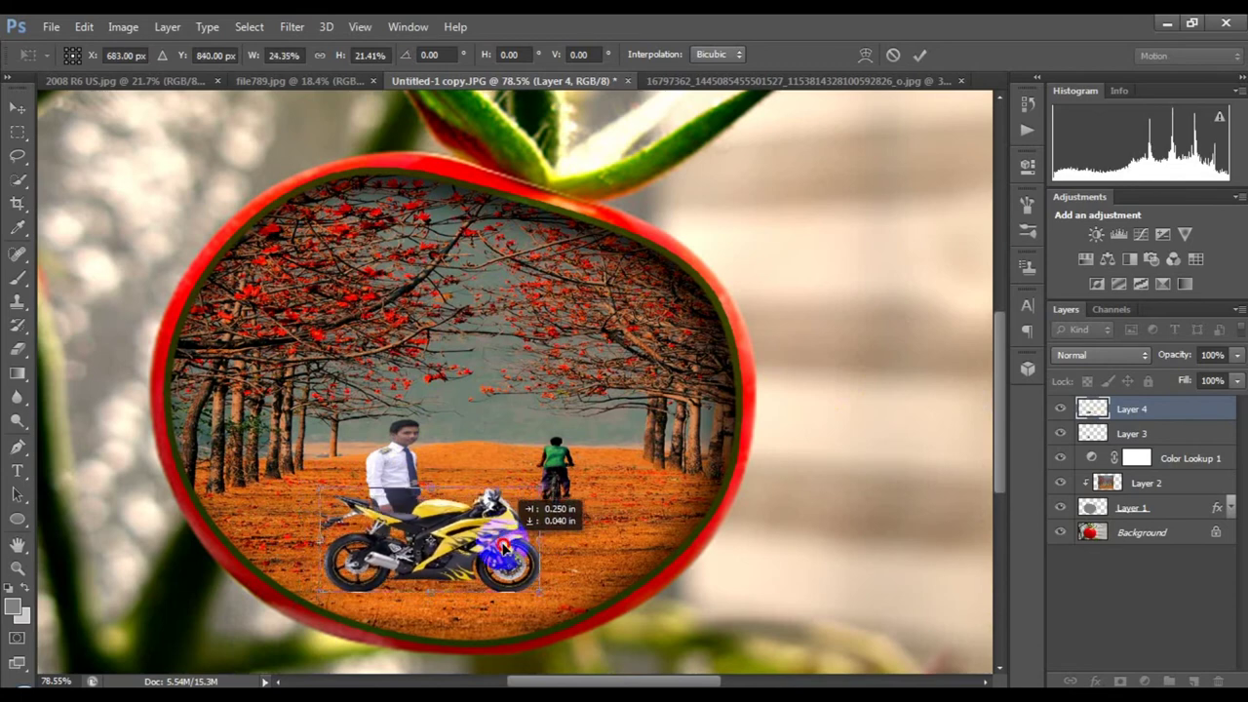
{"action": "left_click_drag", "start_coordinate": [486, 551], "coordinate": [490, 551]}
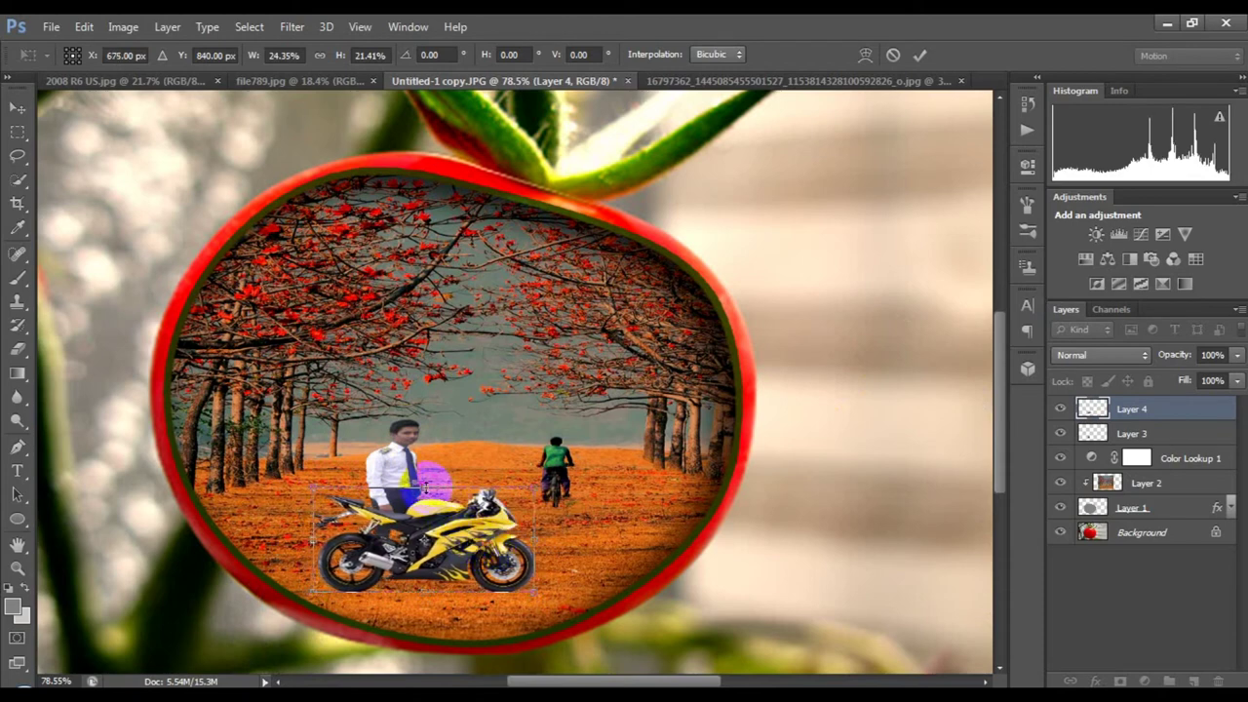
{"action": "left_click_drag", "start_coordinate": [536, 542], "coordinate": [528, 542]}
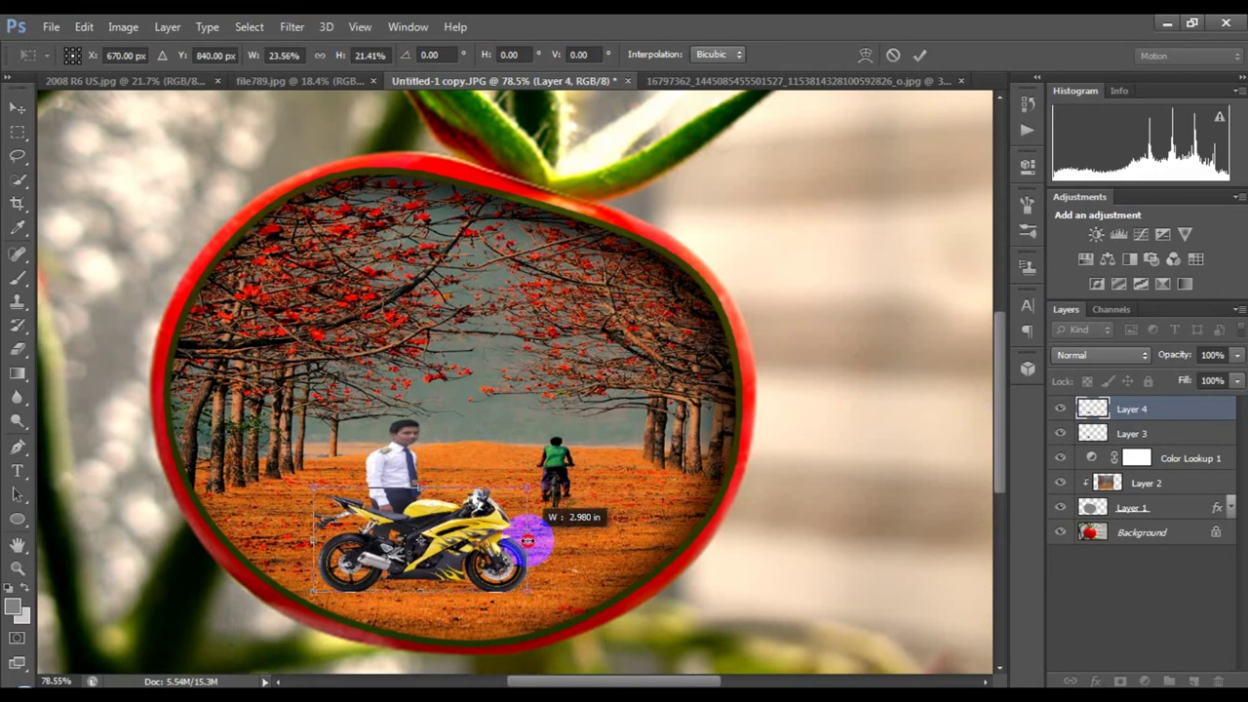
- Give the motorcycle a slight perspective tilt and commit the transform
{"action": "right_click", "coordinate": [497, 551]}
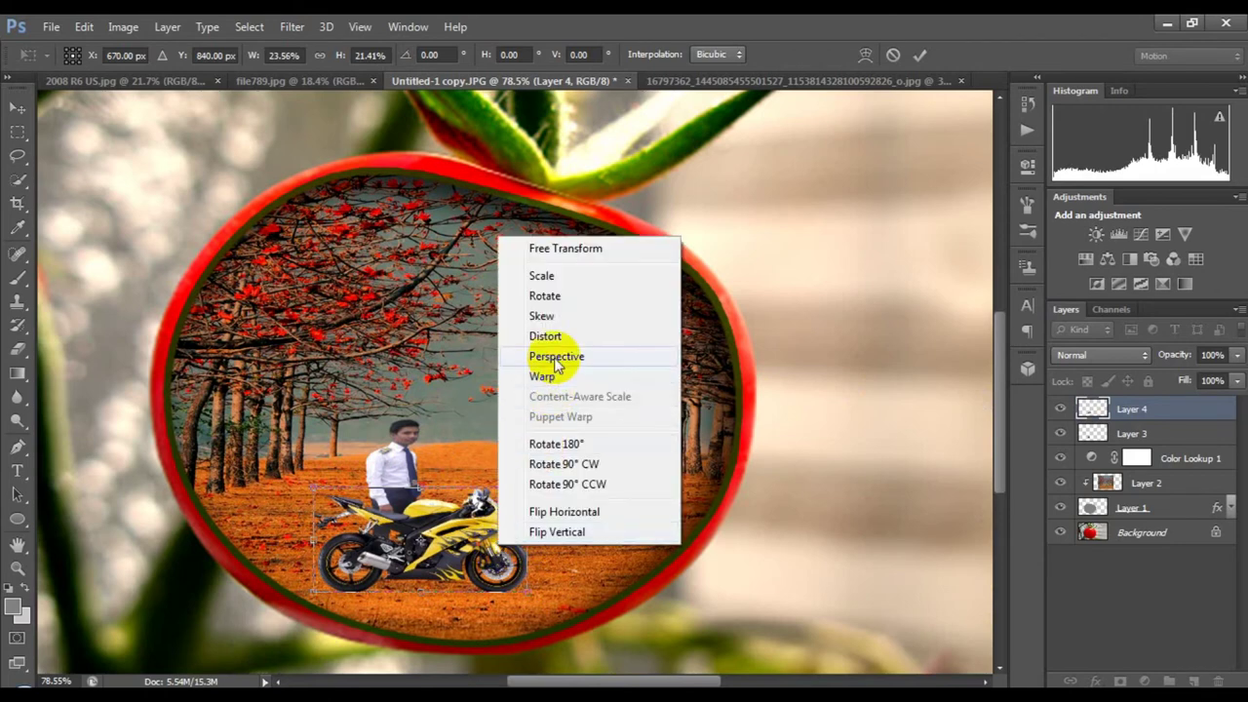
{"action": "left_click", "coordinate": [527, 593]}
{"action": "left_click_drag", "start_coordinate": [527, 592], "coordinate": [524, 583]}
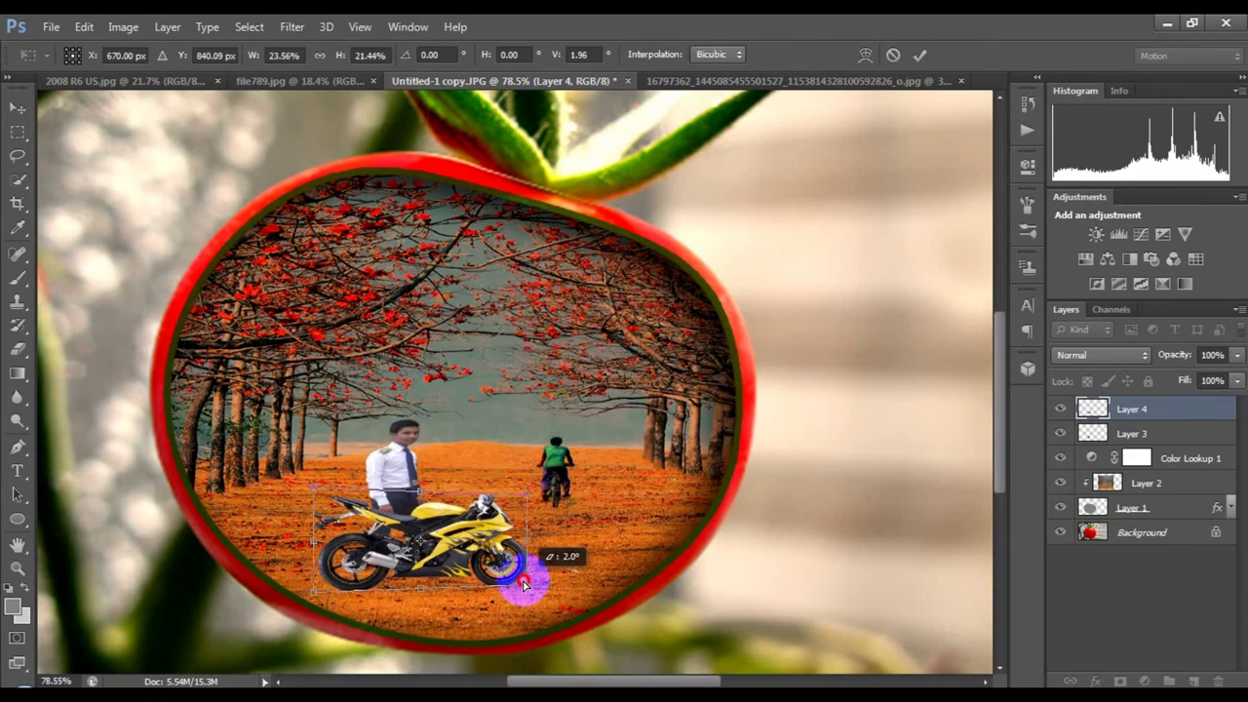
{"action": "left_click_drag", "start_coordinate": [314, 490], "coordinate": [341, 534]}
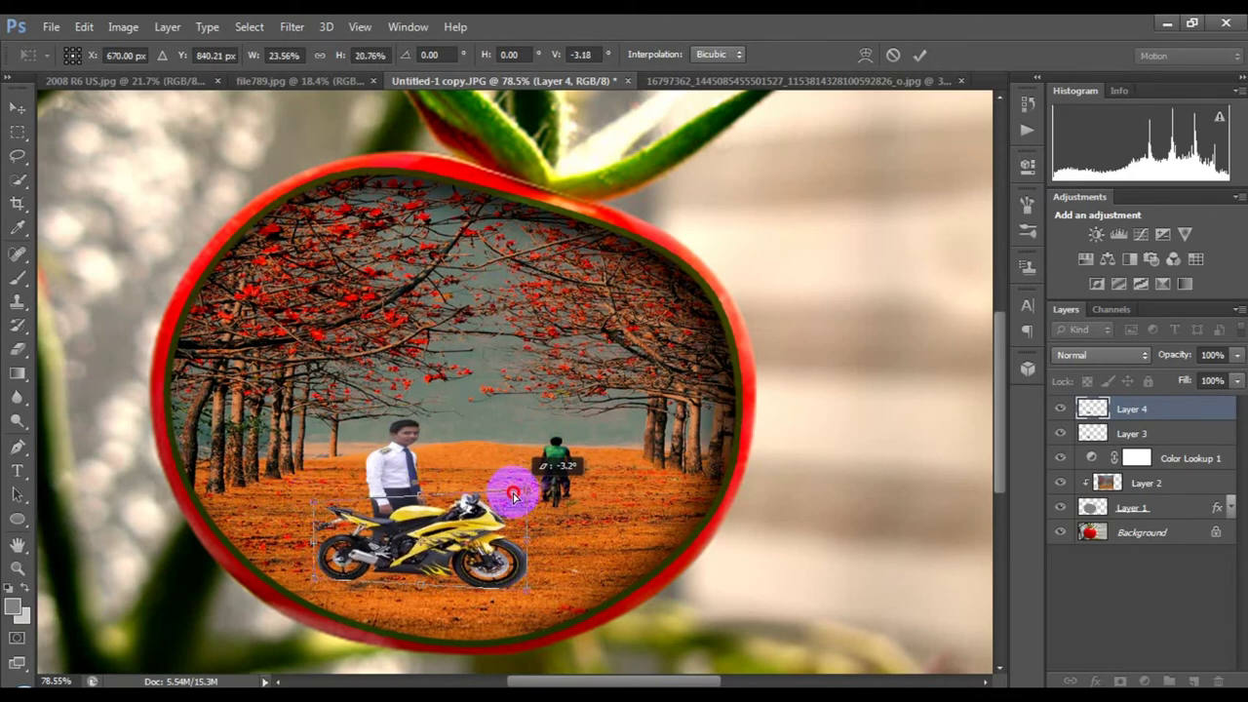
{"action": "double_click", "coordinate": [462, 558]}
- Resize the motorcycle slightly and skew its left corner in perspective, then apply
{"action": "key", "text": "ctrl+t"}
{"action": "left_click_drag", "start_coordinate": [529, 543], "coordinate": [533, 537]}
{"action": "mouse_move", "coordinate": [314, 548]}
{"action": "left_mouse_down"}
{"action": "mouse_move", "coordinate": [326, 546]}
{"action": "mouse_move", "coordinate": [258, 520]}
{"action": "left_mouse_up"}
{"action": "scroll", "coordinate": [530, 607], "scroll_direction": "up", "scroll_amount": 1}
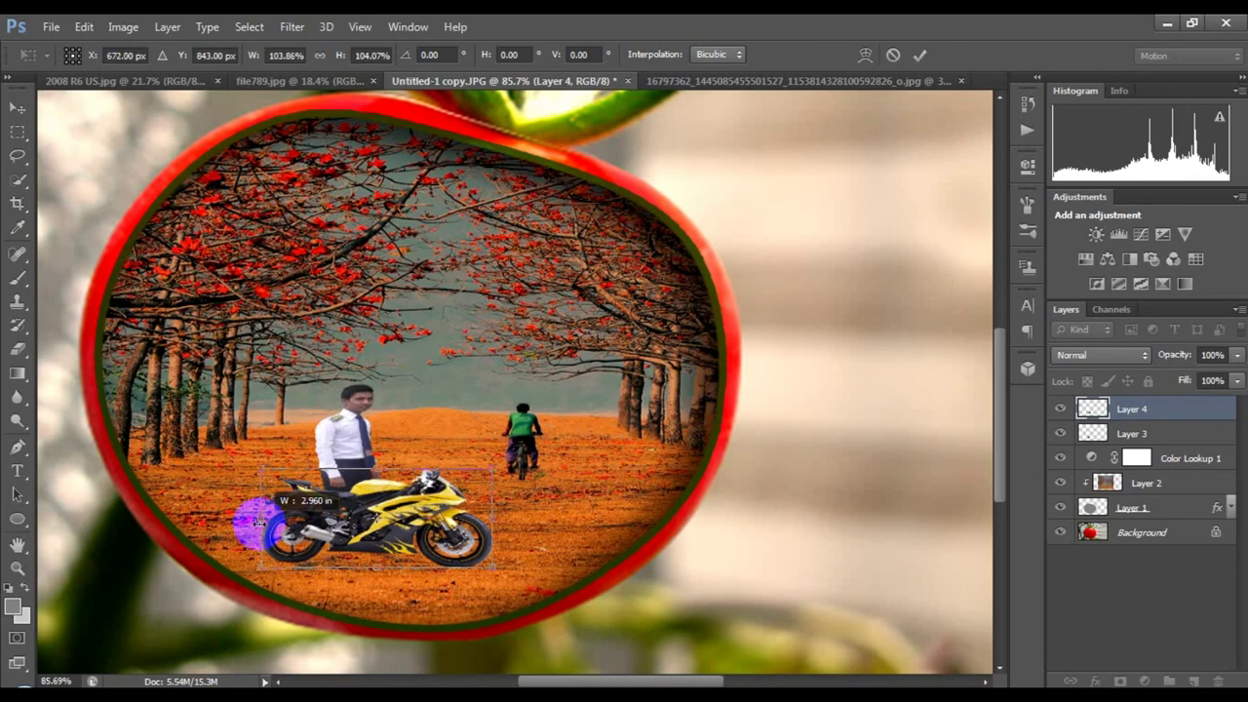
{"action": "right_click", "coordinate": [487, 470]}
{"action": "left_click", "coordinate": [487, 313]}
{"action": "mouse_move", "coordinate": [493, 469]}
{"action": "left_mouse_down"}
{"action": "mouse_move", "coordinate": [492, 482]}
{"action": "mouse_move", "coordinate": [488, 468]}
{"action": "left_mouse_up"}
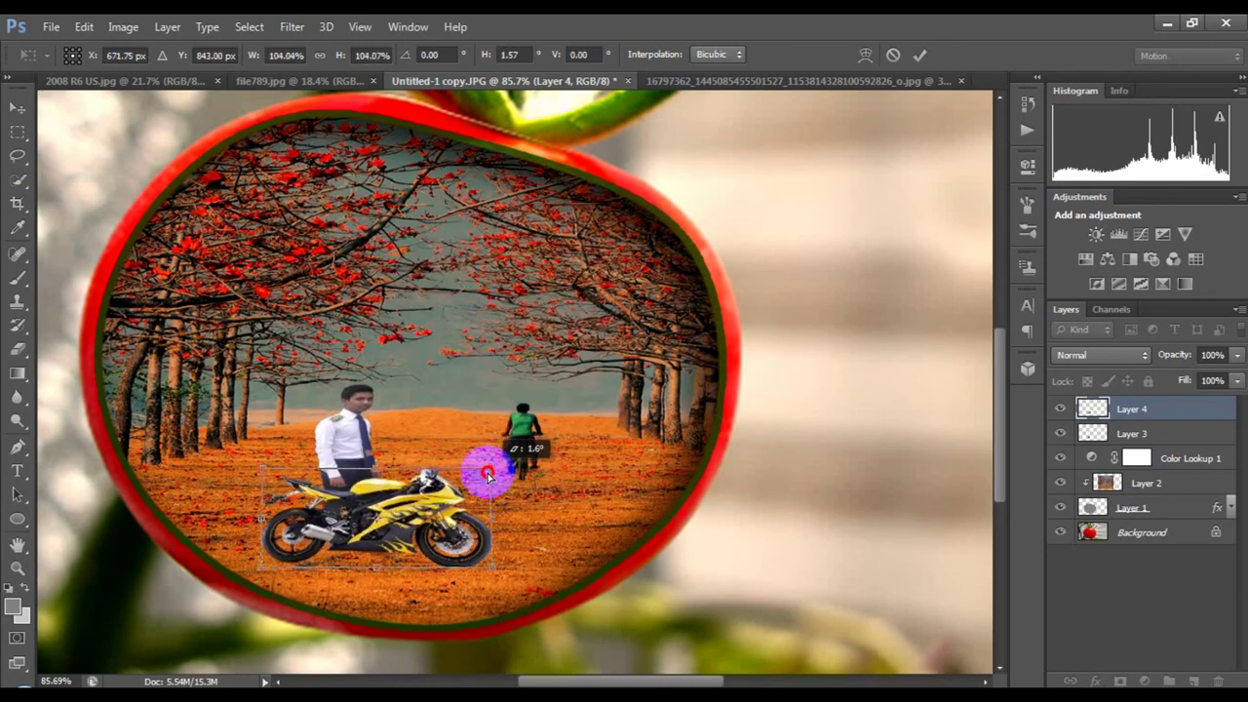
{"action": "left_click_drag", "start_coordinate": [264, 468], "coordinate": [259, 470]}
{"action": "key", "text": "Return"}
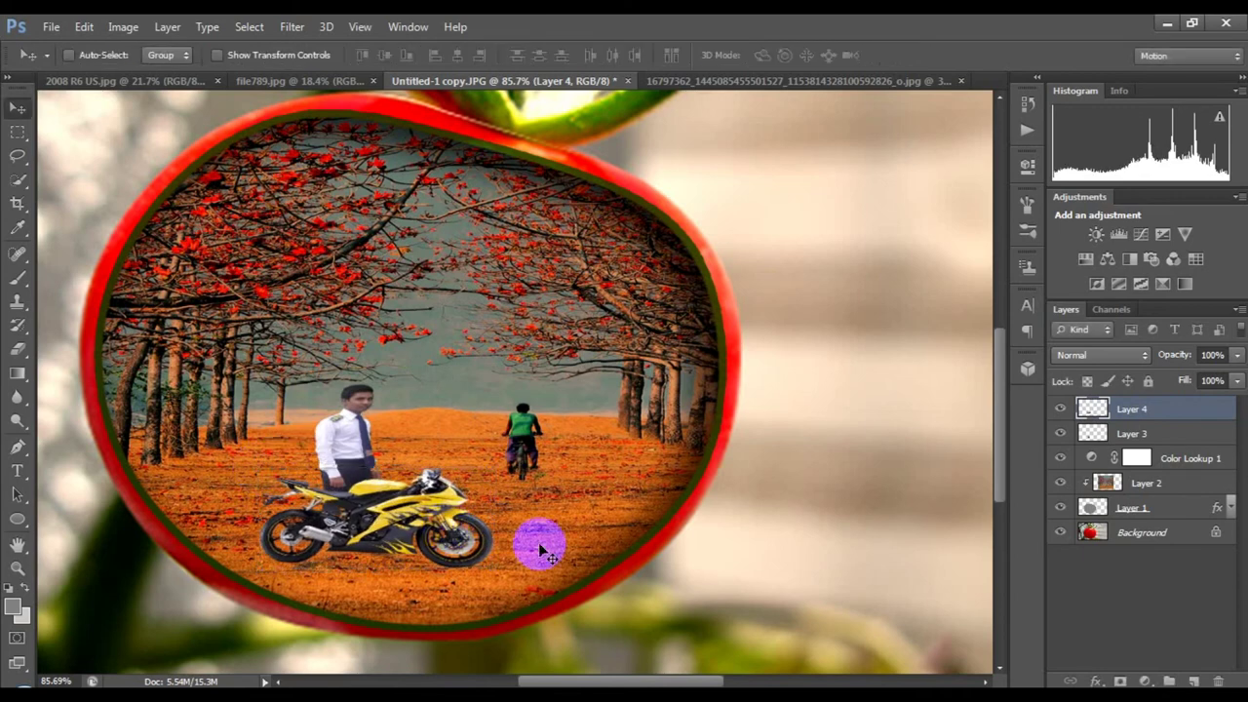
- Shift the motorcycle right, shrink and narrow it slightly beside the man
{"action": "key", "text": "ctrl+t"}
{"action": "left_click_drag", "start_coordinate": [440, 517], "coordinate": [449, 515]}
{"action": "left_click_drag", "start_coordinate": [376, 569], "coordinate": [378, 566]}
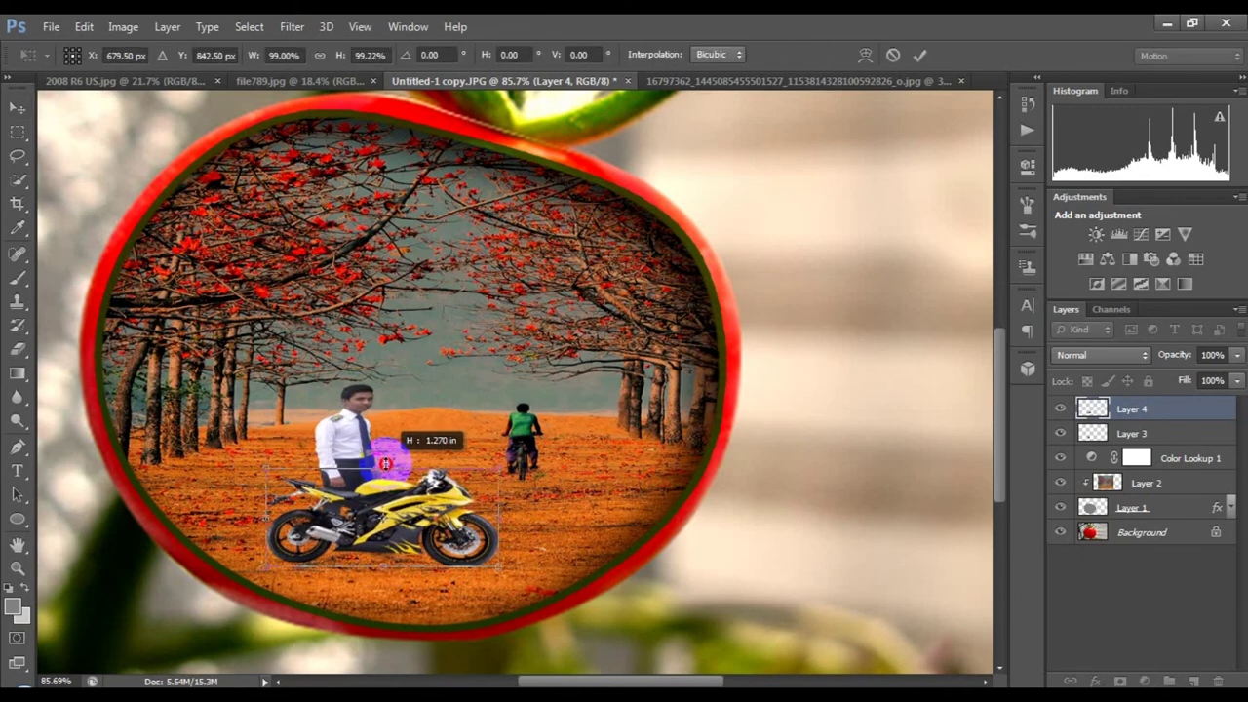
{"action": "key", "text": "Return"}
{"action": "key", "text": "ctrl+minus"}
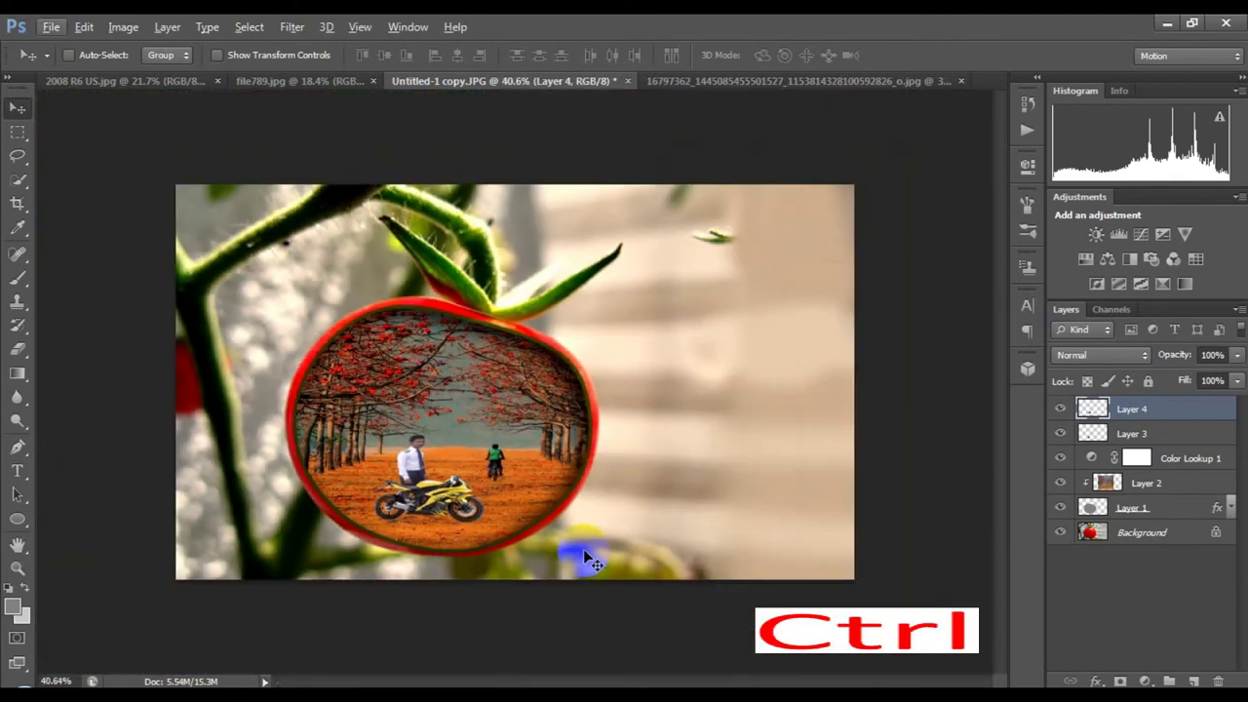
{"action": "key", "text": "ctrl+t"}
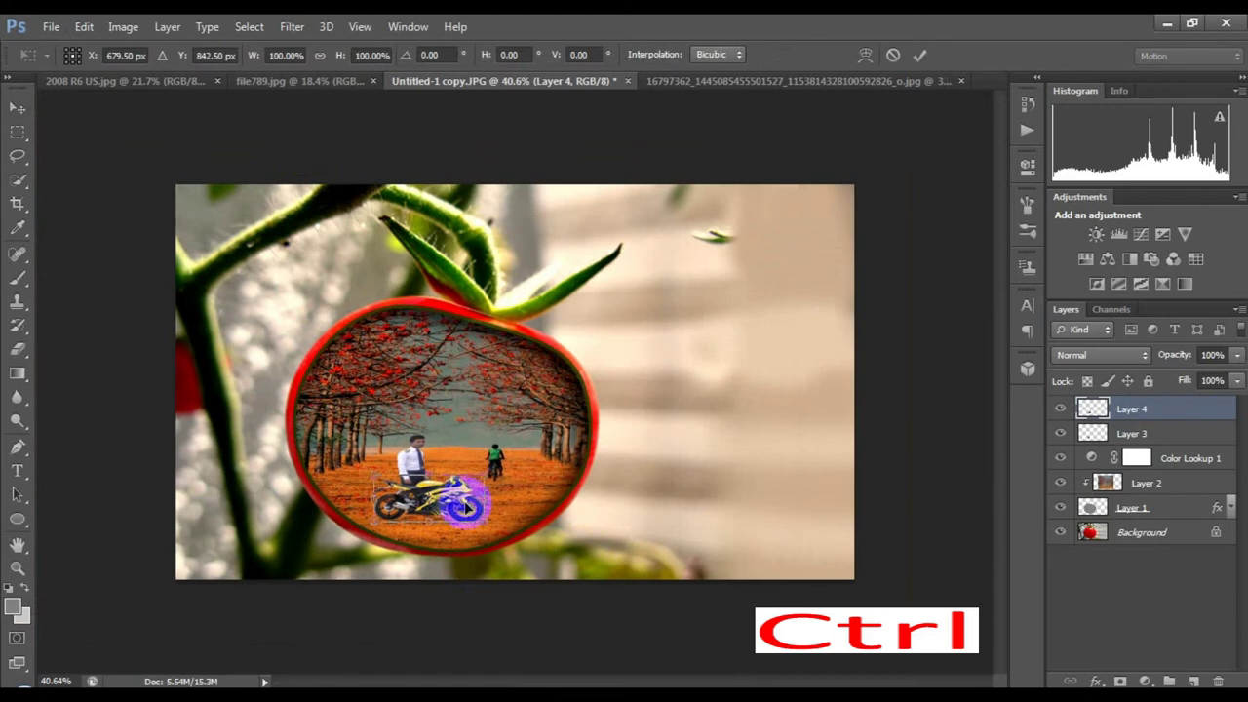
{"action": "left_click_drag", "start_coordinate": [482, 500], "coordinate": [475, 500]}
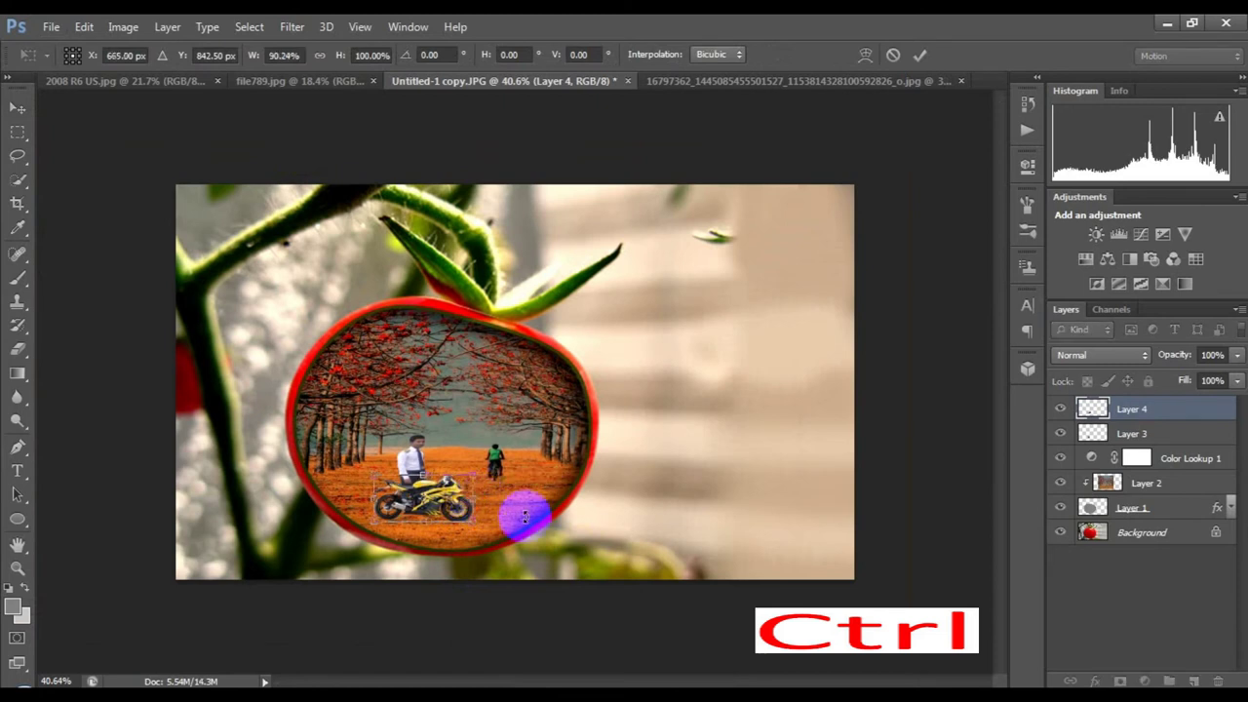
{"action": "double_click", "coordinate": [447, 515]}
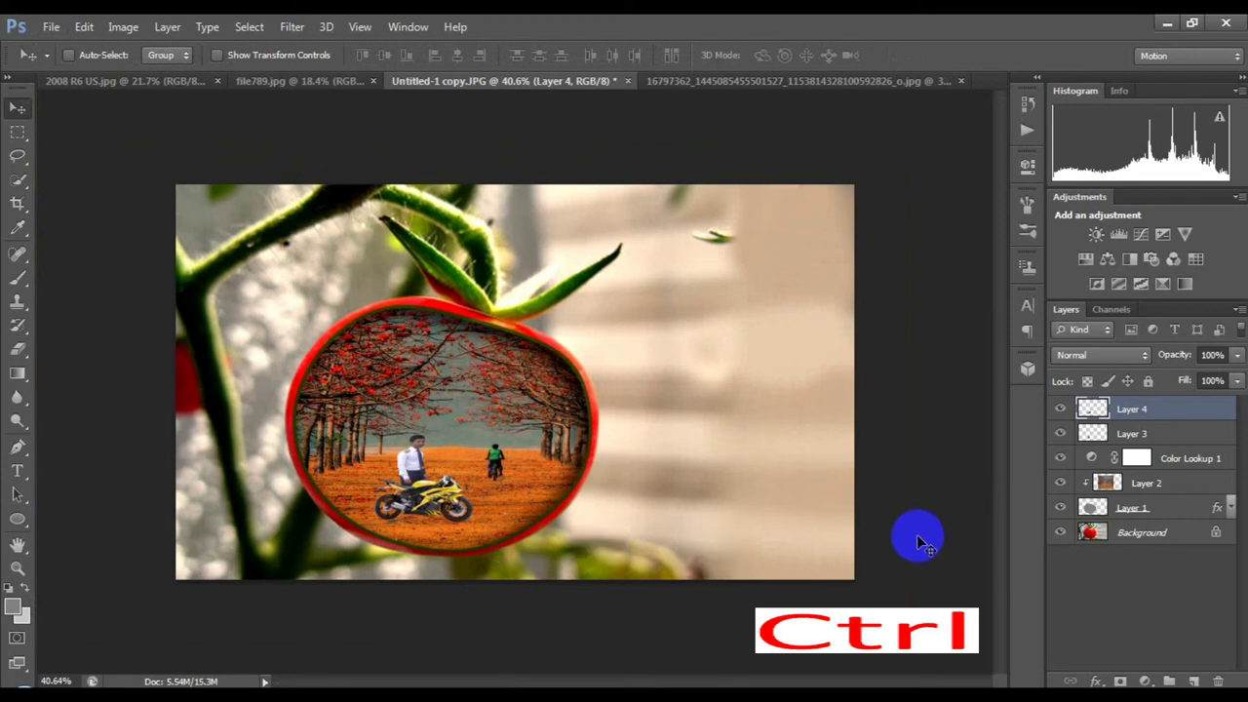
- Copy the tomato outline from the Background to Layer 5, raise it to the top, and slide it right
{"action": "left_click", "coordinate": [1154, 517]}
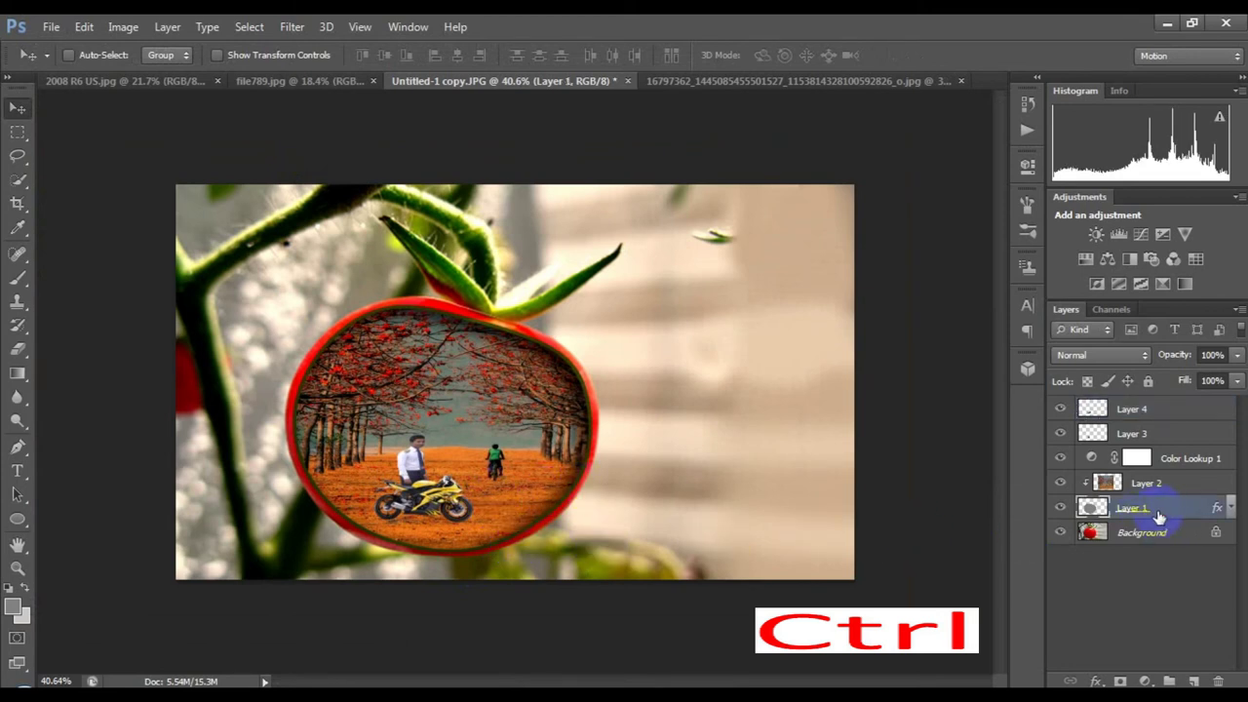
{"action": "left_click", "coordinate": [1094, 511], "text": "ctrl"}
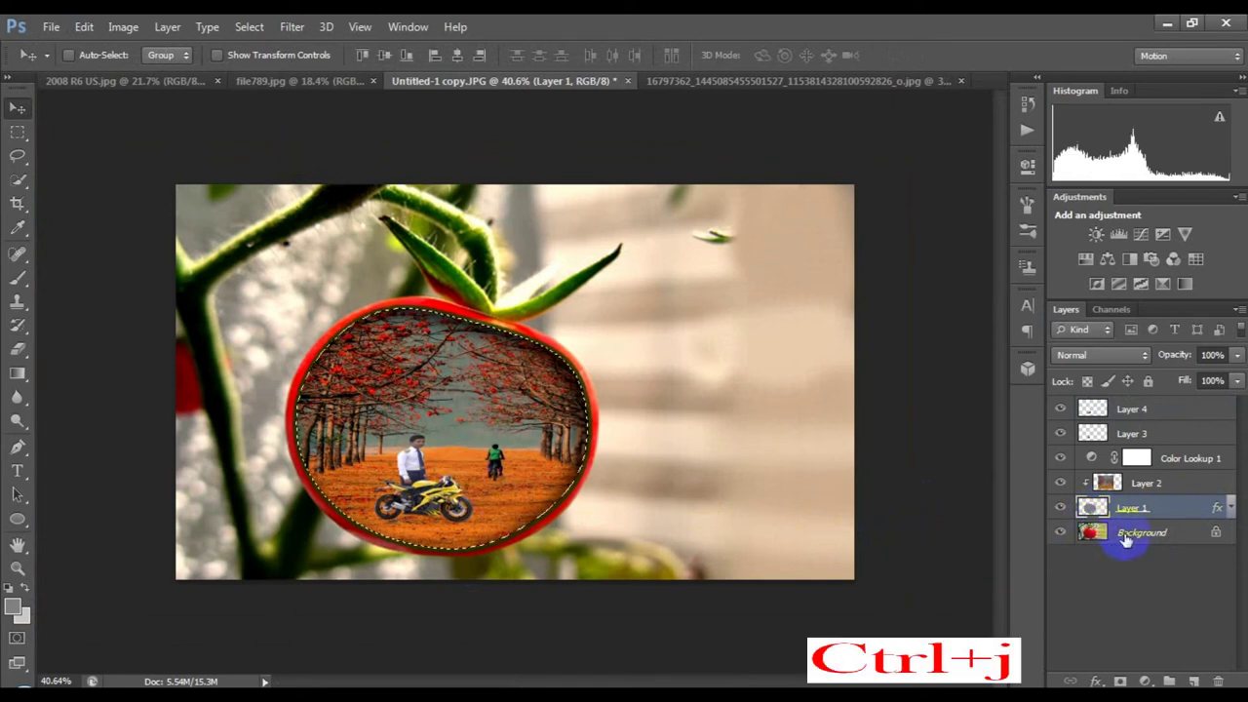
{"action": "left_click", "coordinate": [1126, 538]}
{"action": "key", "text": "ctrl+j"}
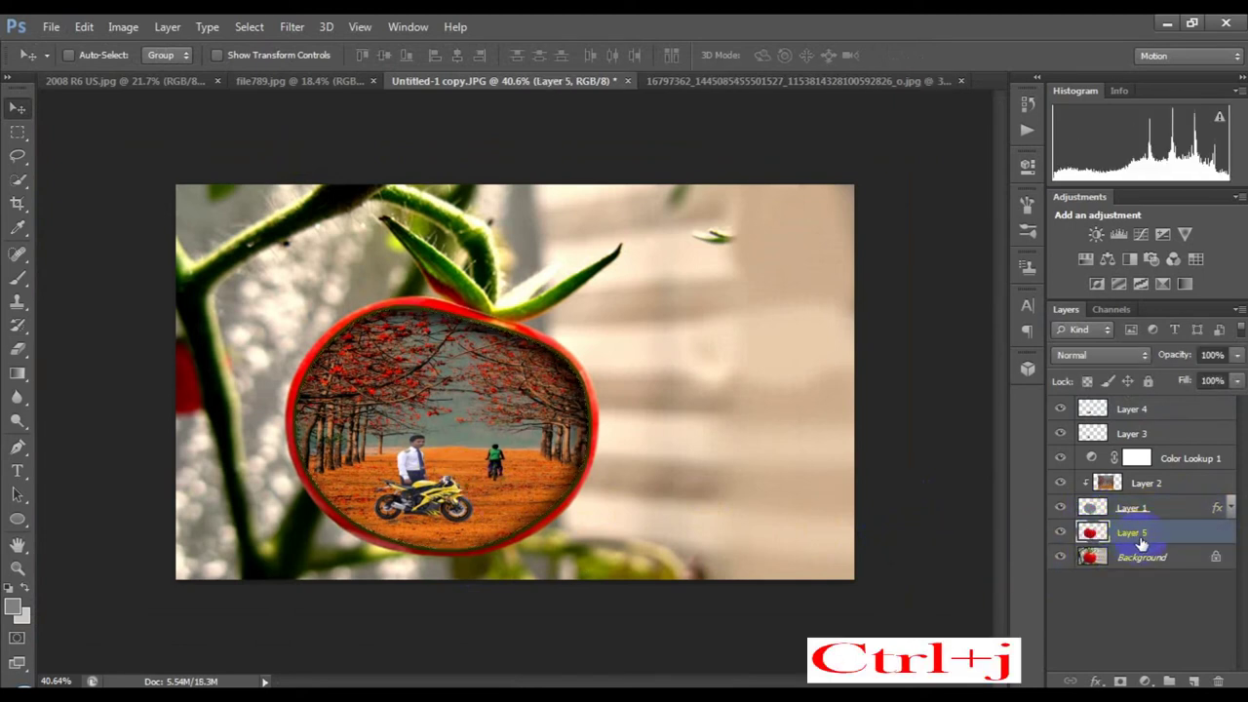
{"action": "left_click_drag", "start_coordinate": [1143, 543], "coordinate": [1137, 404]}
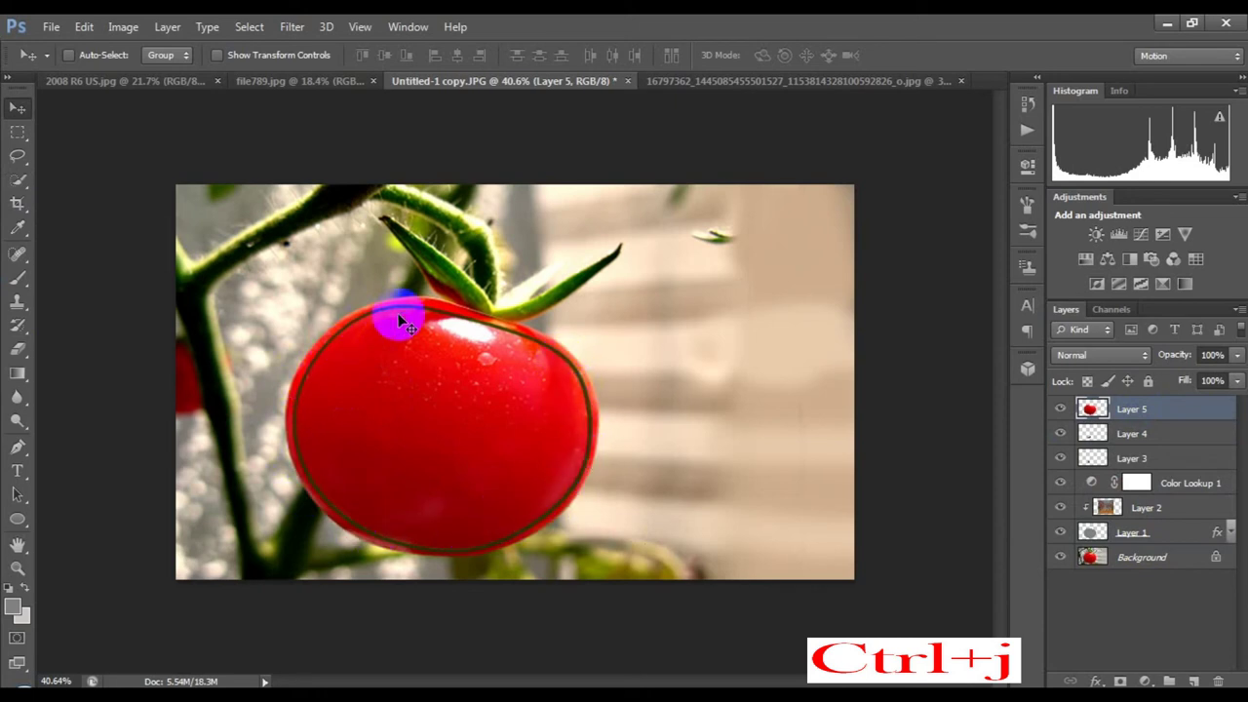
{"action": "mouse_move", "coordinate": [445, 439]}
{"action": "left_mouse_down"}
{"action": "mouse_move", "coordinate": [355, 466]}
{"action": "mouse_move", "coordinate": [709, 472]}
{"action": "left_mouse_up"}
- Rotate the tomato copy about -15°, narrow it, stretch it taller and reposition it
{"action": "key", "text": "ctrl+t"}
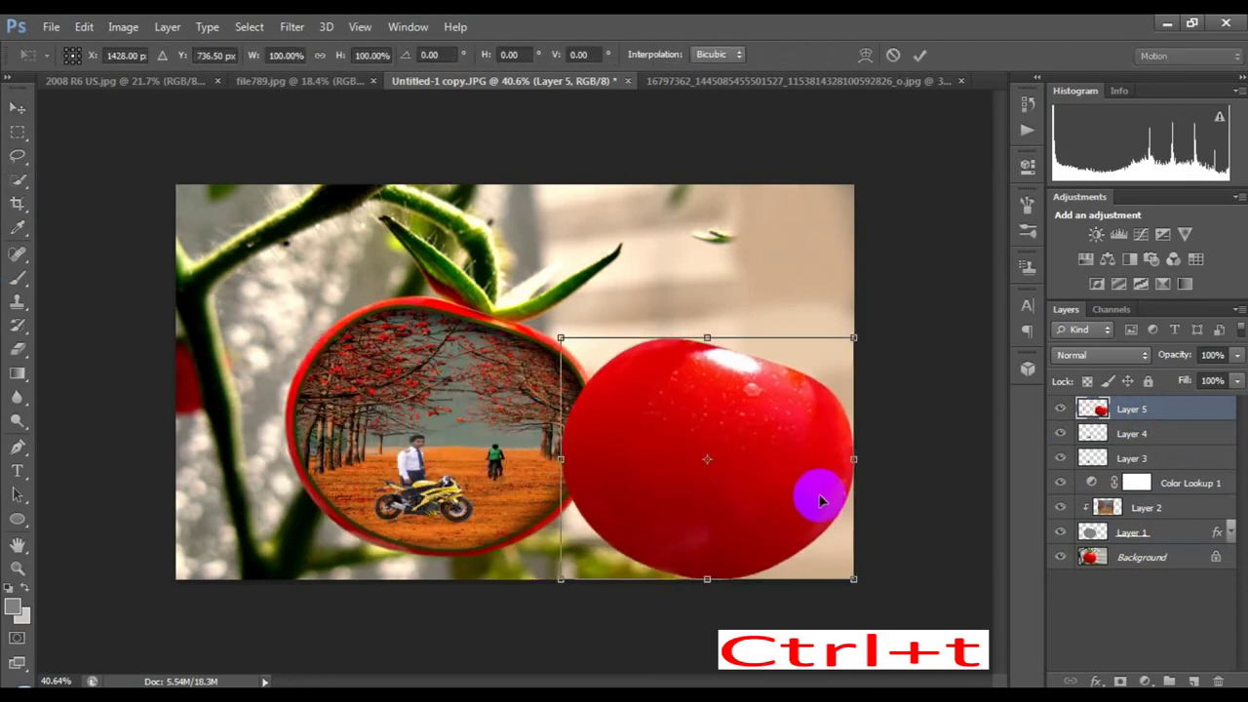
{"action": "mouse_move", "coordinate": [905, 520]}
{"action": "left_mouse_down"}
{"action": "mouse_move", "coordinate": [907, 479]}
{"action": "mouse_move", "coordinate": [885, 546]}
{"action": "mouse_move", "coordinate": [867, 521]}
{"action": "left_mouse_up"}
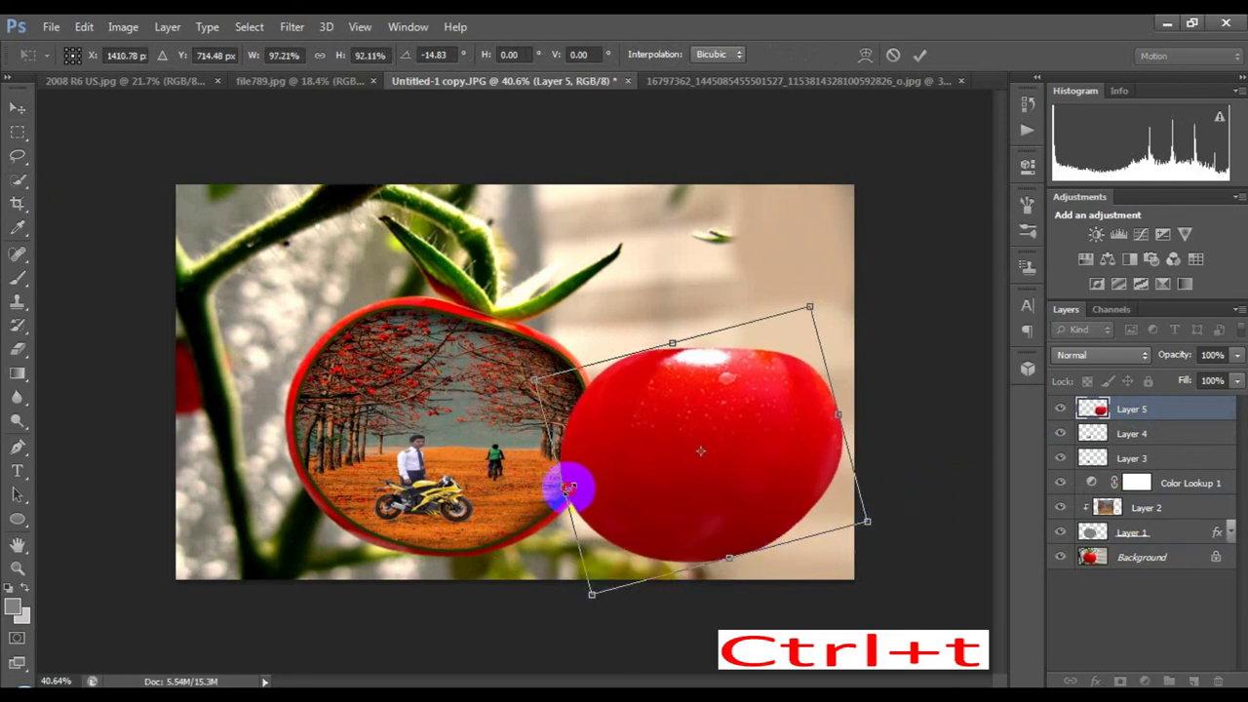
{"action": "left_click_drag", "start_coordinate": [569, 487], "coordinate": [591, 479]}
{"action": "left_click_drag", "start_coordinate": [694, 493], "coordinate": [651, 495]}
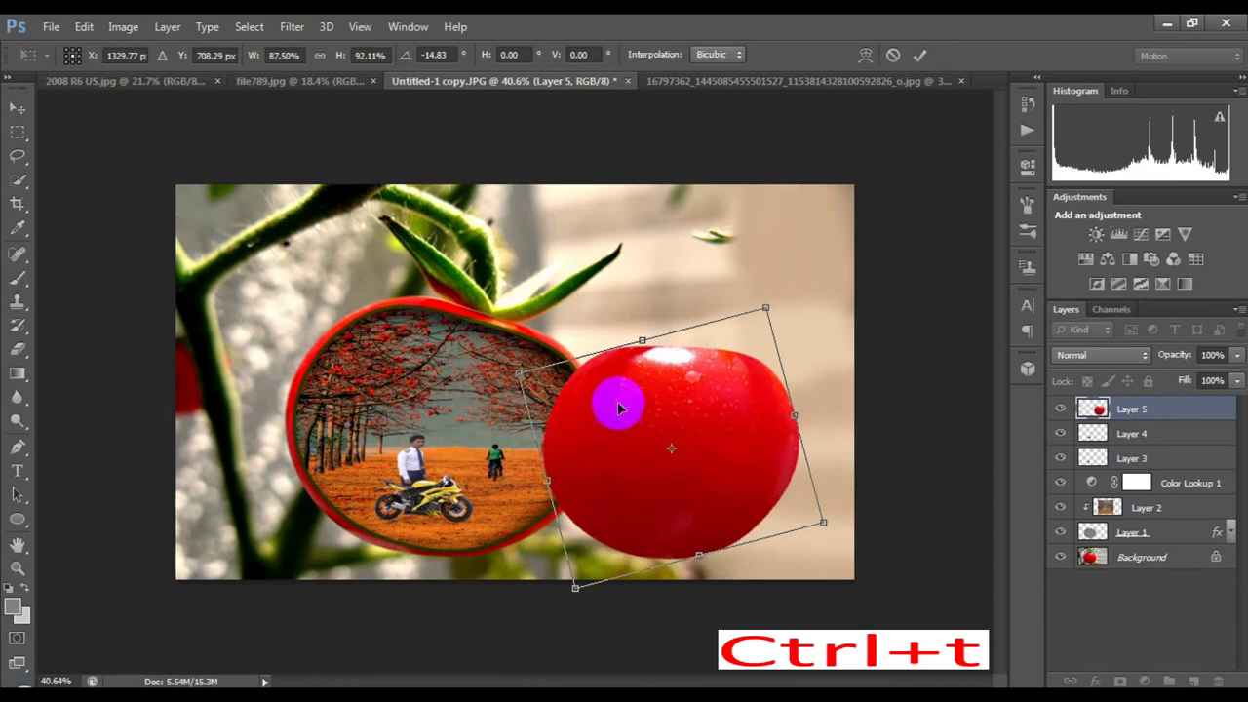
{"action": "left_click_drag", "start_coordinate": [634, 336], "coordinate": [637, 321]}
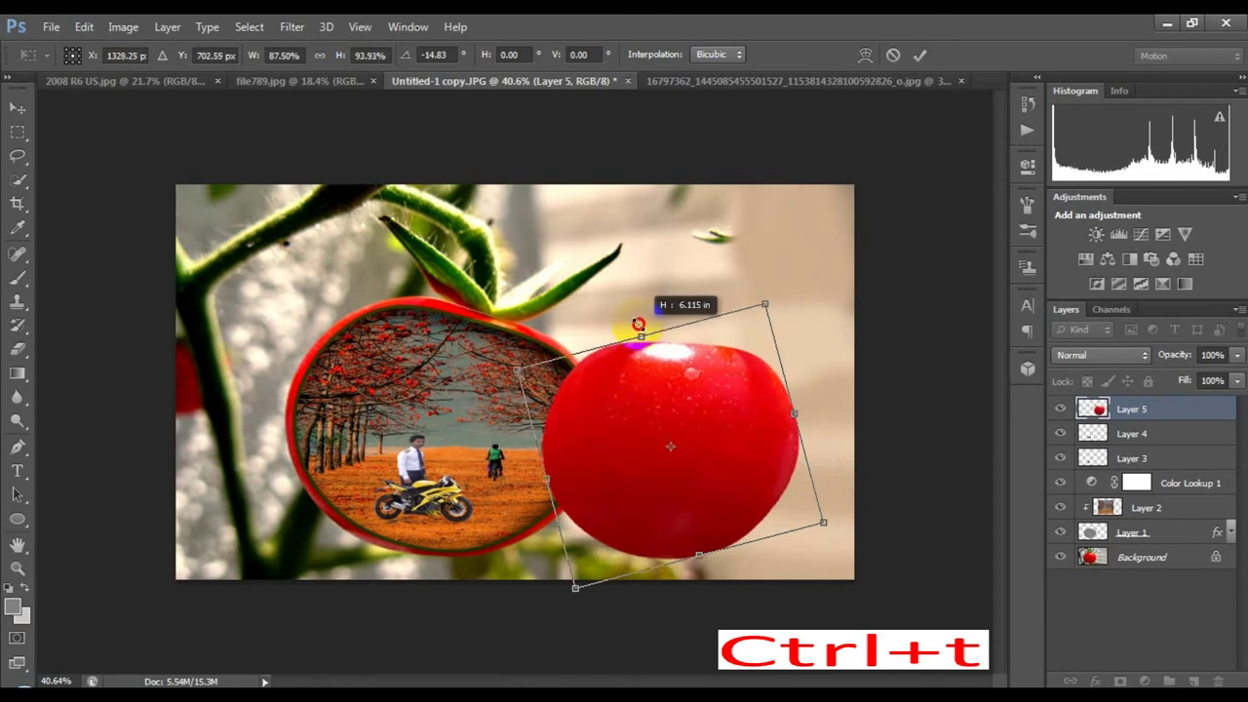
{"action": "mouse_move", "coordinate": [729, 465]}
{"action": "left_mouse_down"}
{"action": "mouse_move", "coordinate": [760, 496]}
{"action": "mouse_move", "coordinate": [774, 466]}
{"action": "mouse_move", "coordinate": [454, 491]}
{"action": "left_mouse_up"}
{"action": "key", "text": "Return"}
- Refine the copy's size and rotation (about -14°, then -13°) so it nestles against the landscape tomato
{"action": "key", "text": "ctrl+t"}
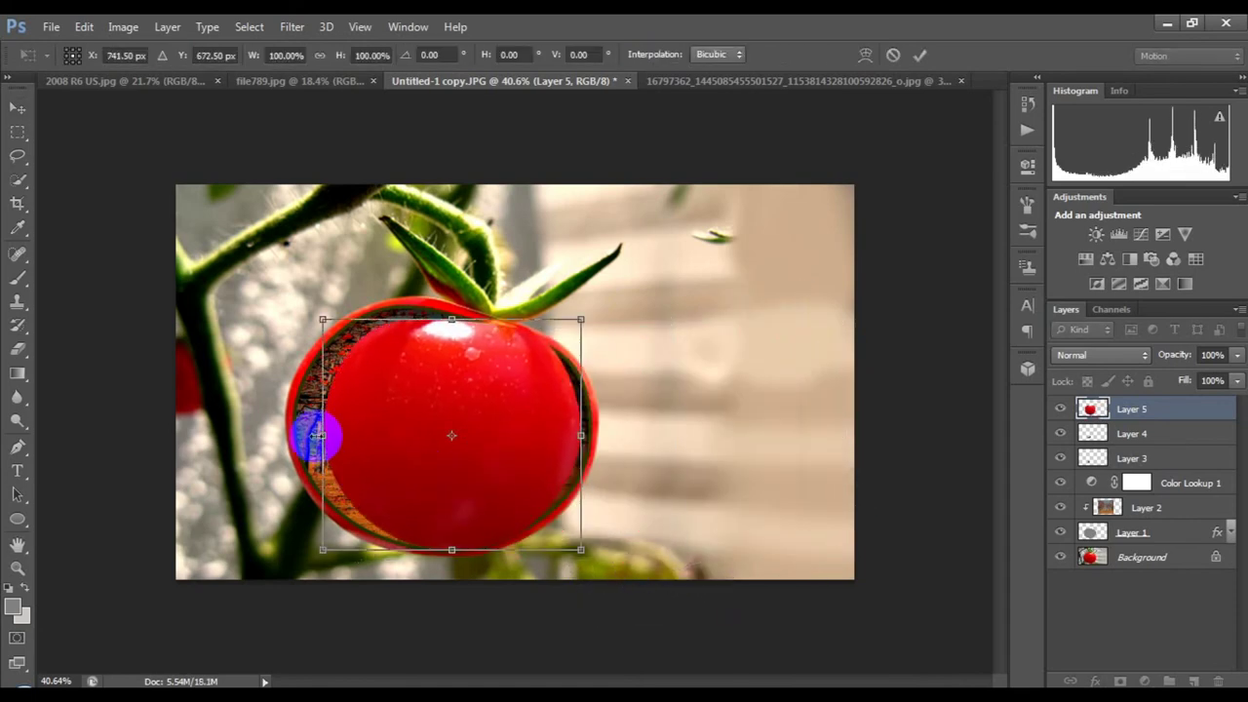
{"action": "left_click_drag", "start_coordinate": [312, 438], "coordinate": [294, 435]}
{"action": "left_click_drag", "start_coordinate": [734, 421], "coordinate": [751, 412]}
{"action": "left_click_drag", "start_coordinate": [961, 433], "coordinate": [955, 370]}
{"action": "left_click_drag", "start_coordinate": [571, 473], "coordinate": [592, 464]}
{"action": "left_click_drag", "start_coordinate": [711, 521], "coordinate": [750, 536]}
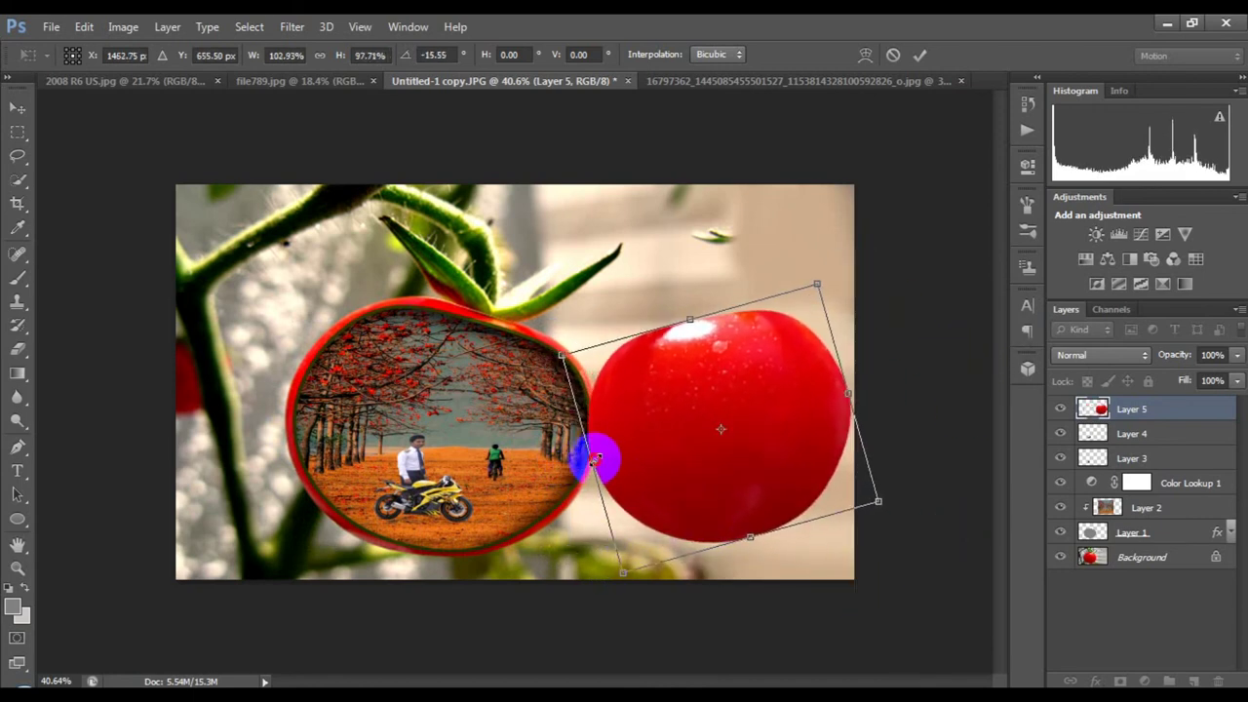
{"action": "double_click", "coordinate": [814, 488]}
{"action": "key", "text": "ctrl+t"}
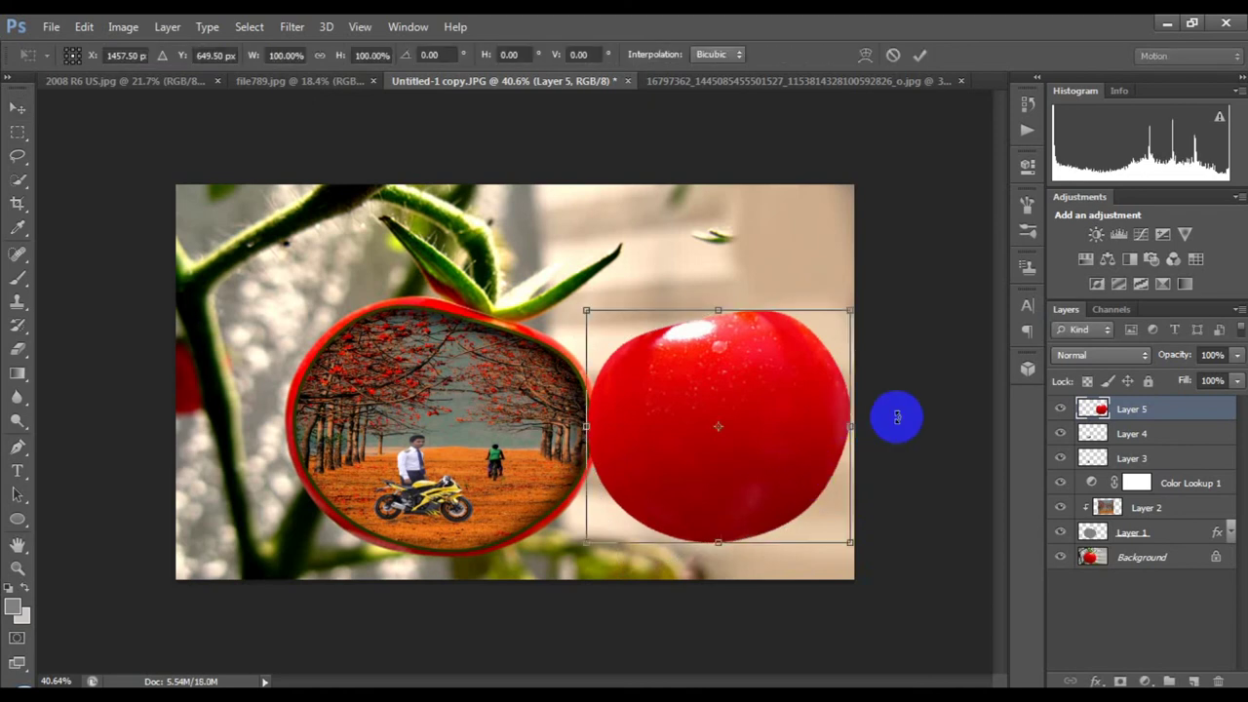
{"action": "left_click_drag", "start_coordinate": [858, 412], "coordinate": [919, 384]}
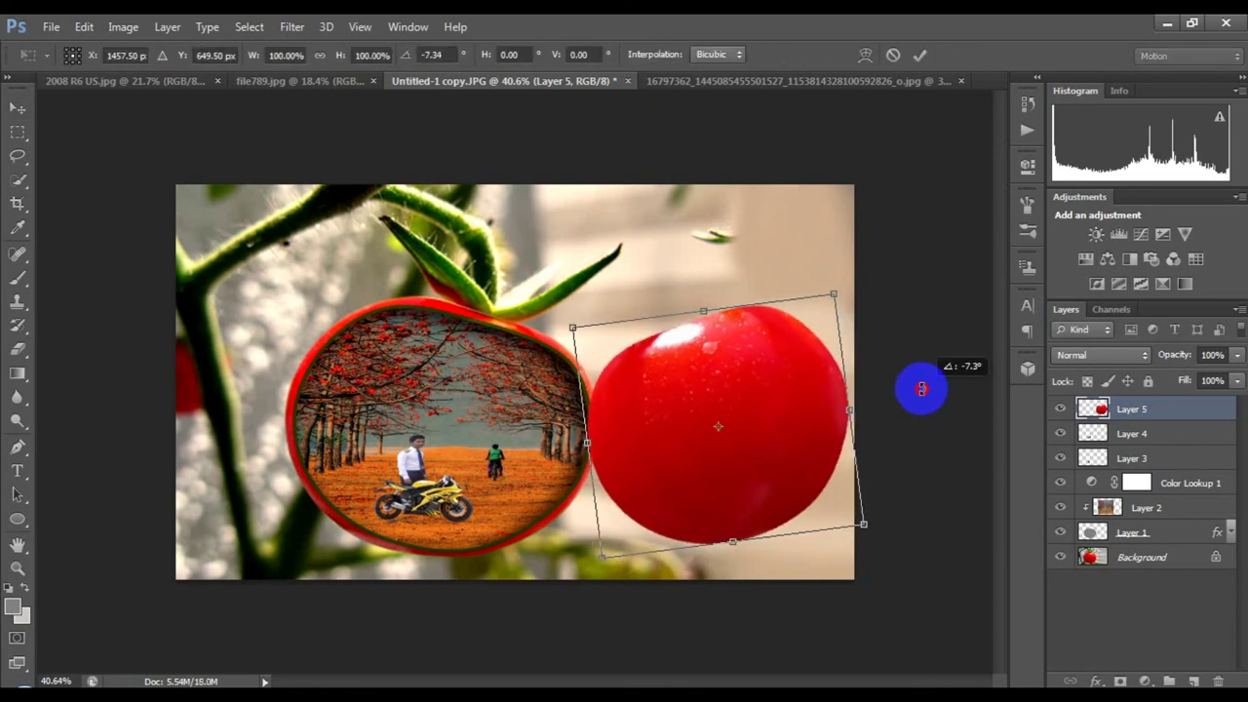
{"action": "double_click", "coordinate": [806, 461]}
{"action": "scroll", "coordinate": [828, 516], "scroll_direction": "down", "scroll_amount": 2}
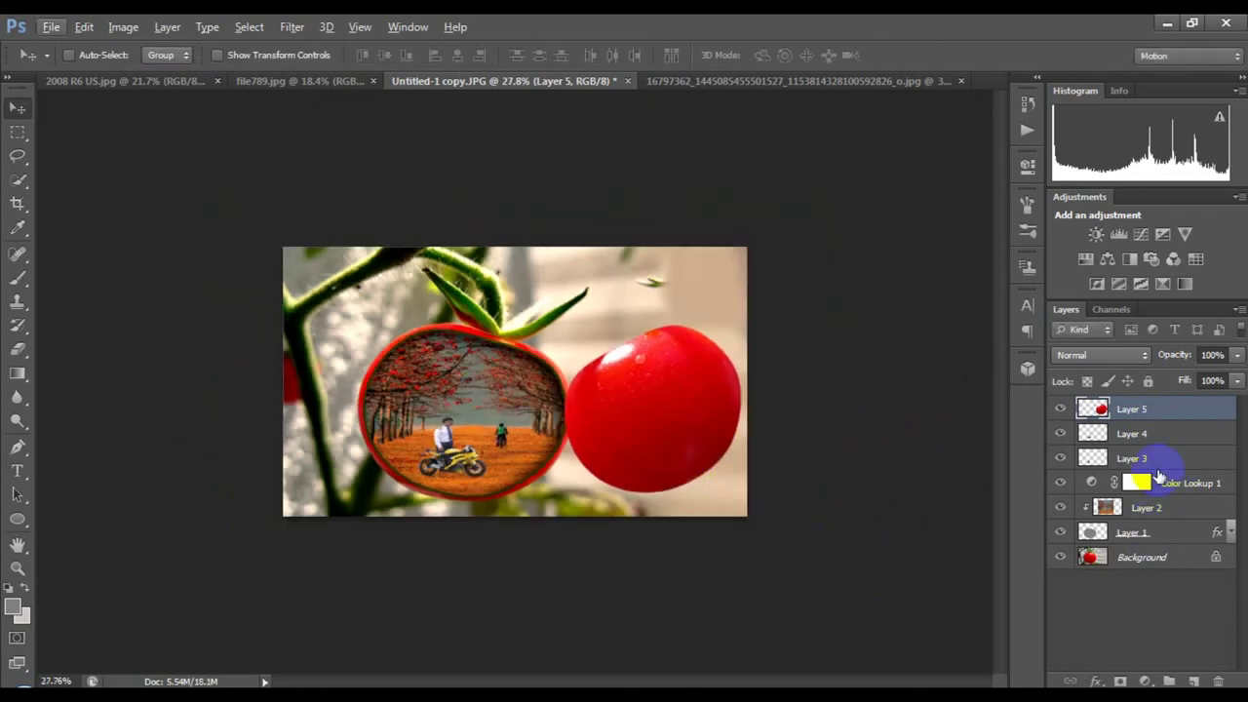
- Add a Hue/Saturation adjustment on Layer 4 shifting Greens to hue +180 with raised saturation
{"action": "left_click", "coordinate": [1139, 433]}
{"action": "left_click", "coordinate": [1146, 681]}
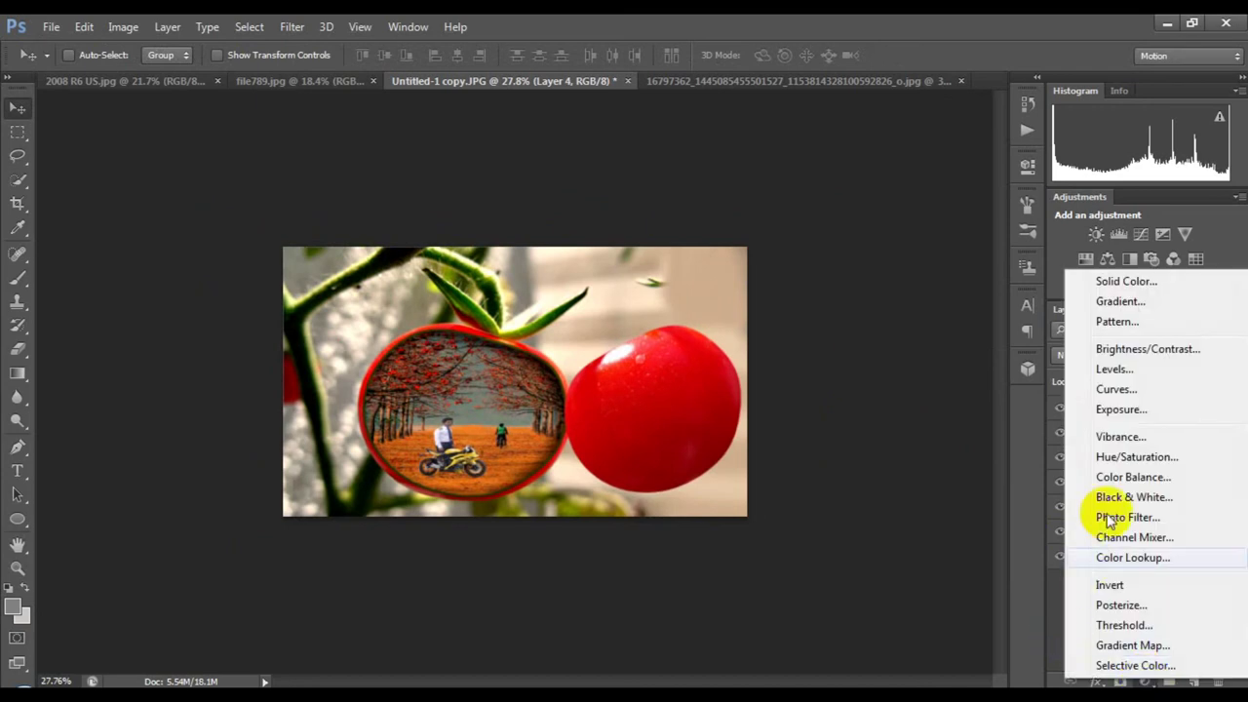
{"action": "left_click", "coordinate": [1136, 457]}
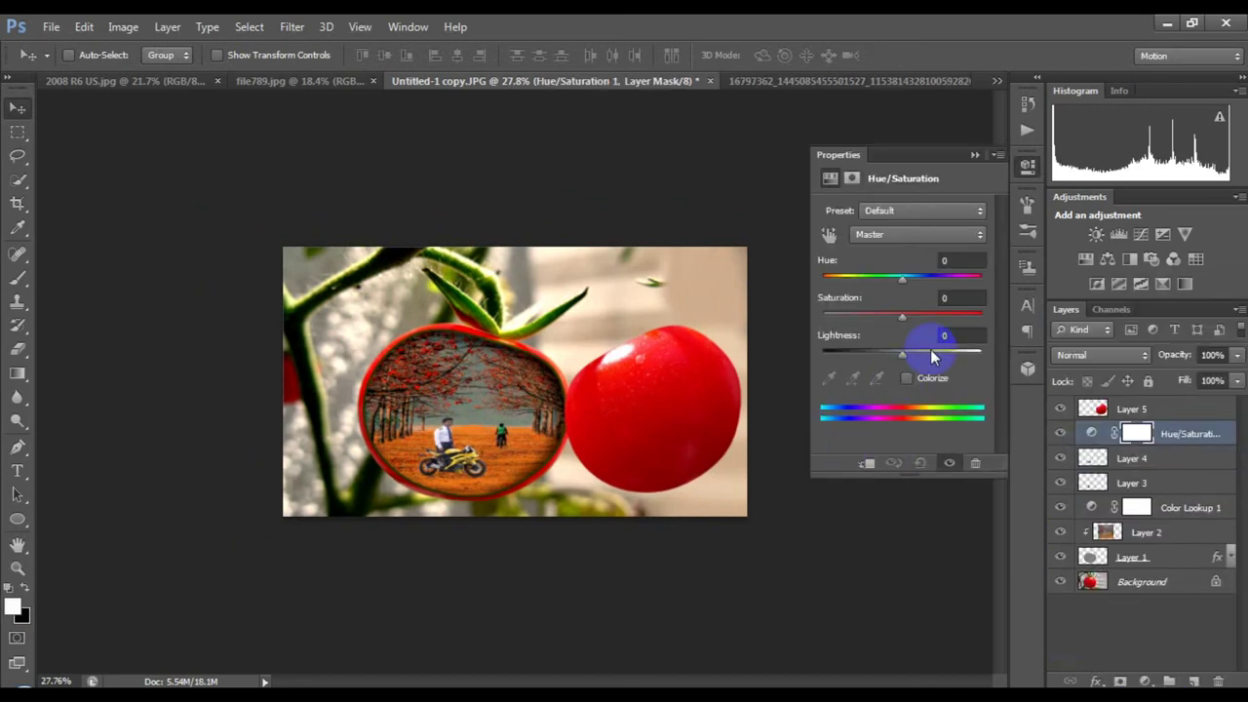
{"action": "left_click", "coordinate": [899, 235]}
{"action": "left_click", "coordinate": [899, 298]}
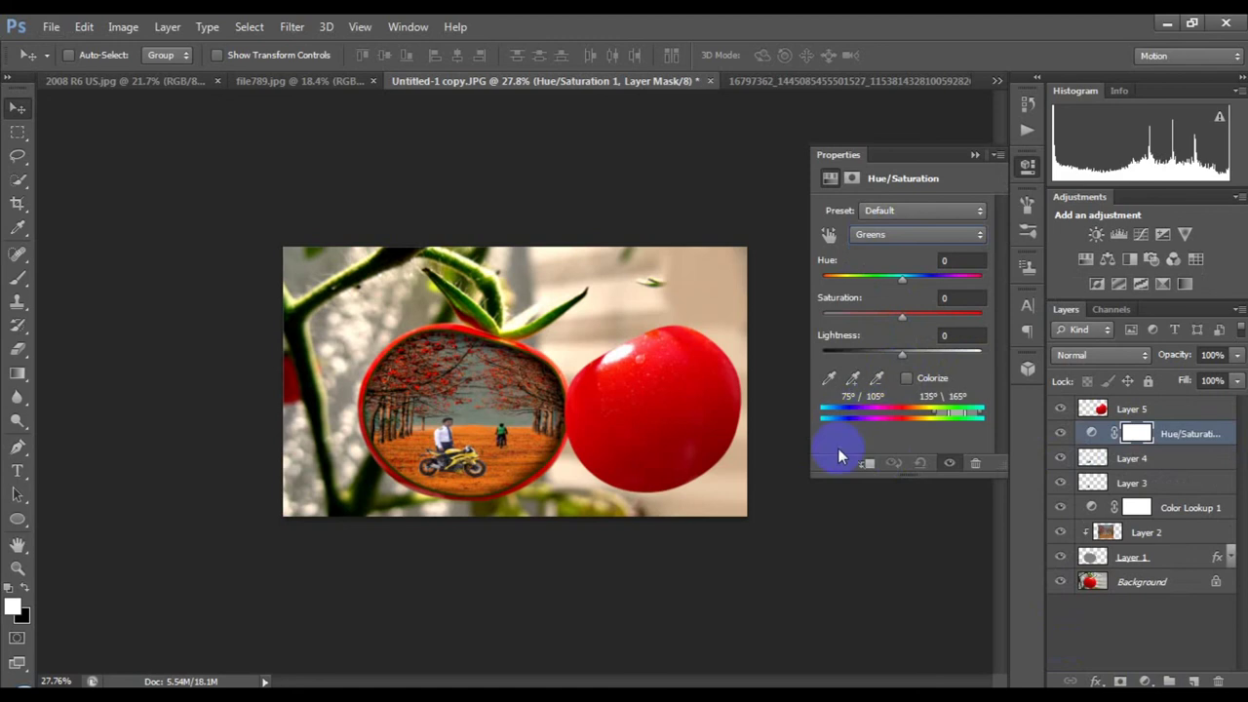
{"action": "left_click_drag", "start_coordinate": [905, 281], "coordinate": [994, 279]}
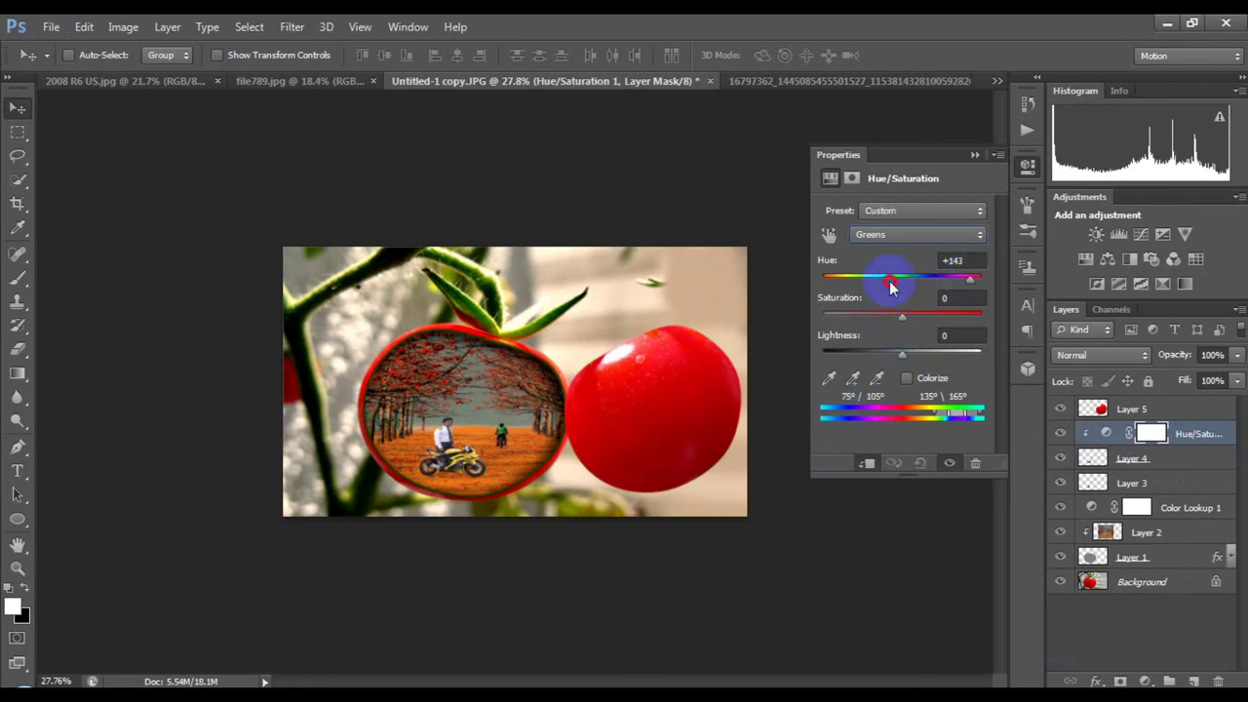
{"action": "mouse_move", "coordinate": [904, 322]}
{"action": "left_mouse_down"}
{"action": "mouse_move", "coordinate": [961, 322]}
{"action": "mouse_move", "coordinate": [939, 322]}
{"action": "left_mouse_up"}
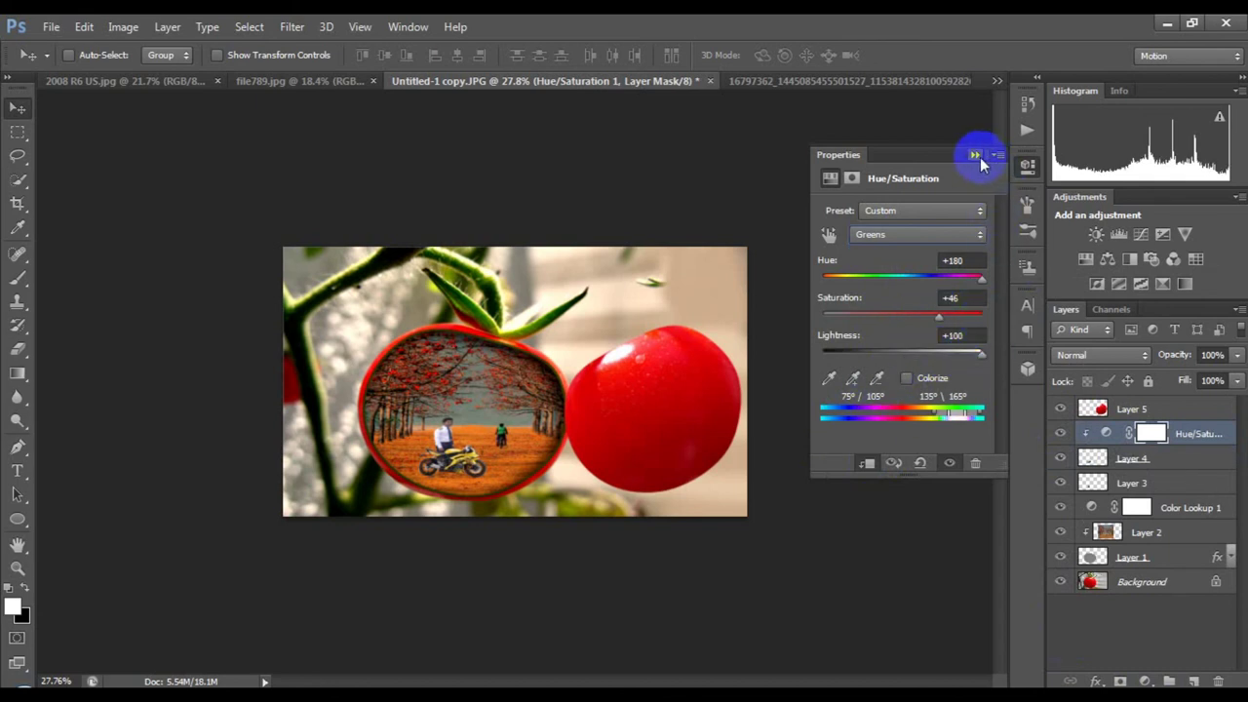
{"action": "left_click", "coordinate": [974, 155]}
- Add a Hue/Saturation adjustment clipped to Layer 3 with Greens at hue +180, saturation +100
{"action": "left_click", "coordinate": [1161, 484]}
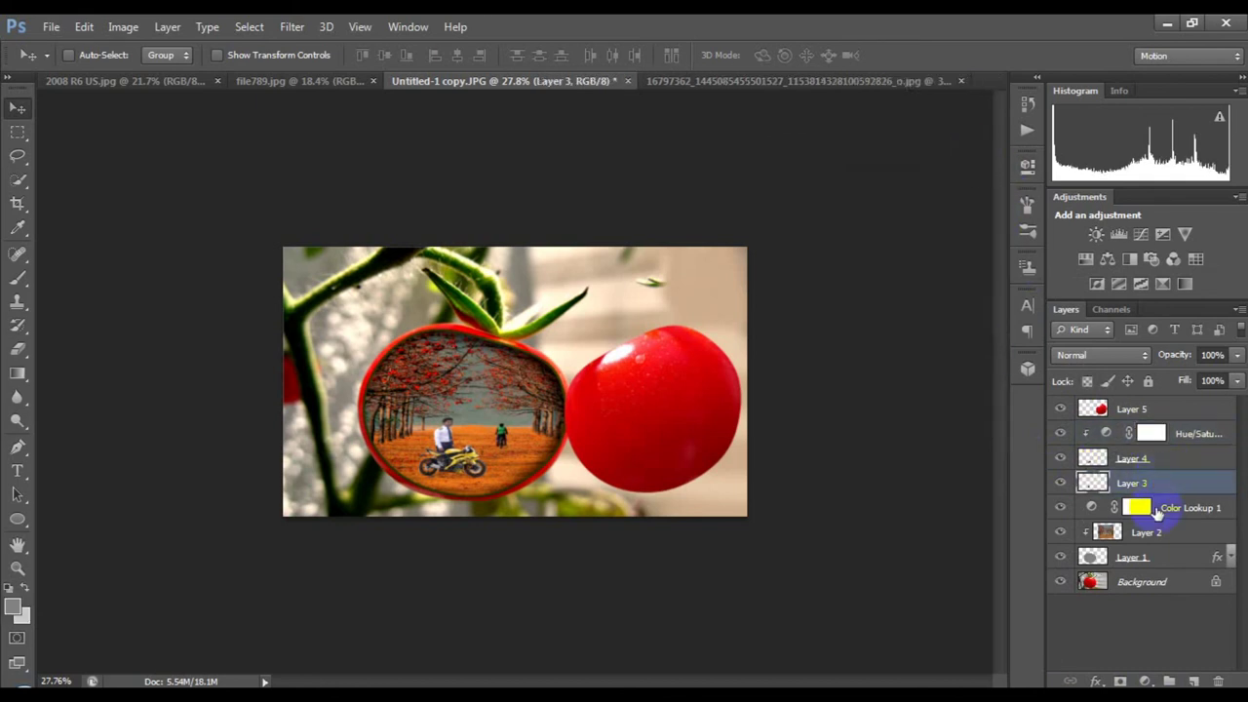
{"action": "left_click", "coordinate": [1144, 680]}
{"action": "left_click", "coordinate": [1147, 455]}
{"action": "left_click", "coordinate": [907, 234]}
{"action": "left_click", "coordinate": [902, 283]}
{"action": "left_click", "coordinate": [867, 464]}
{"action": "left_click_drag", "start_coordinate": [902, 279], "coordinate": [981, 279]}
{"action": "left_click_drag", "start_coordinate": [931, 321], "coordinate": [992, 315]}
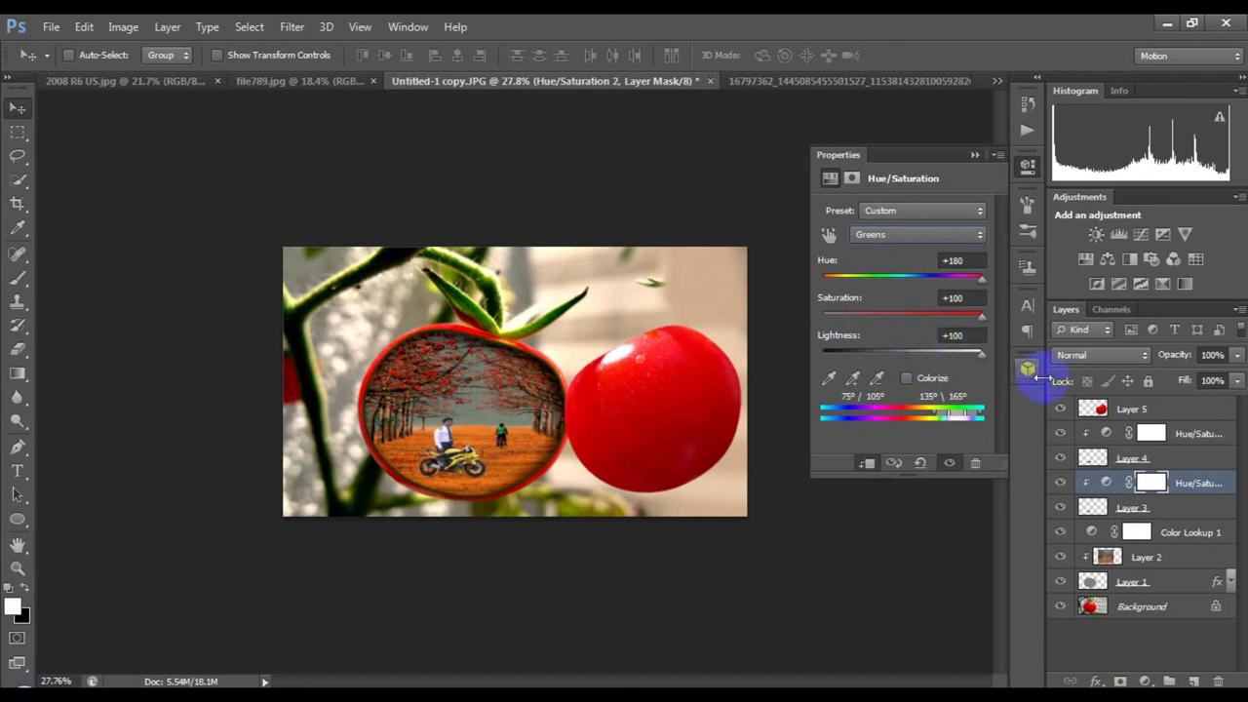
{"action": "left_click", "coordinate": [974, 155]}
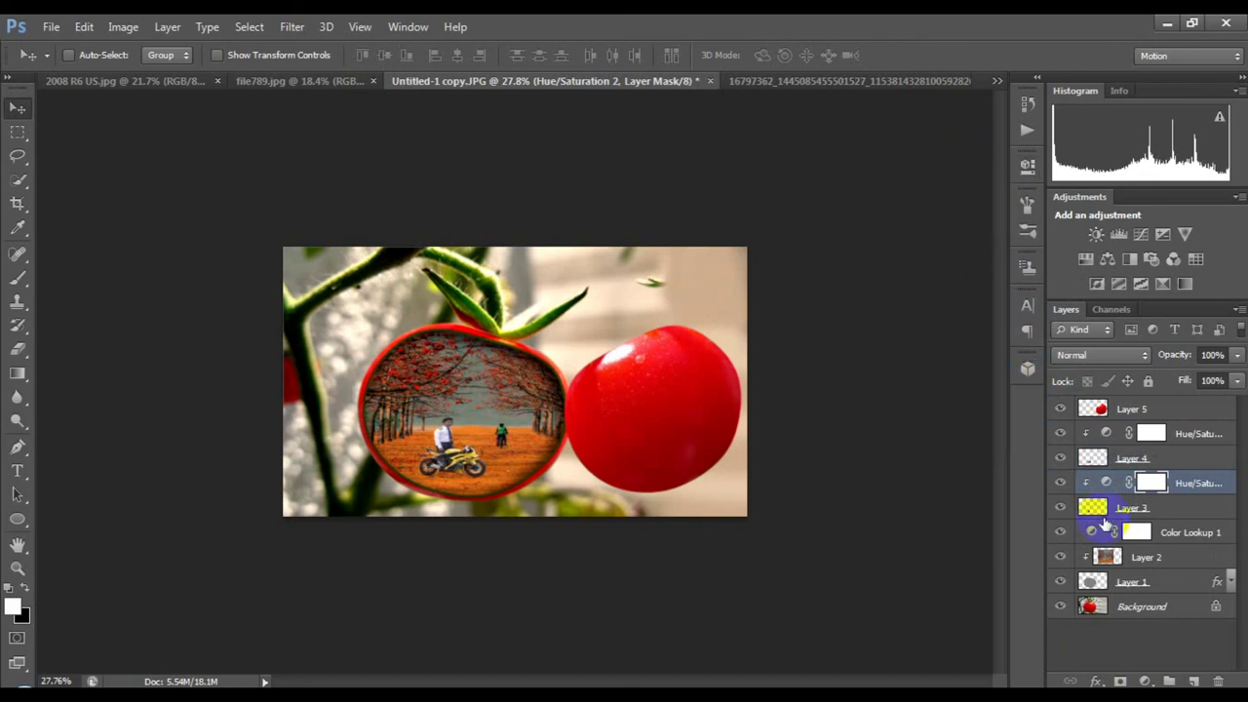
{"action": "left_click", "coordinate": [1158, 607]}
{"action": "left_click", "coordinate": [1145, 681]}
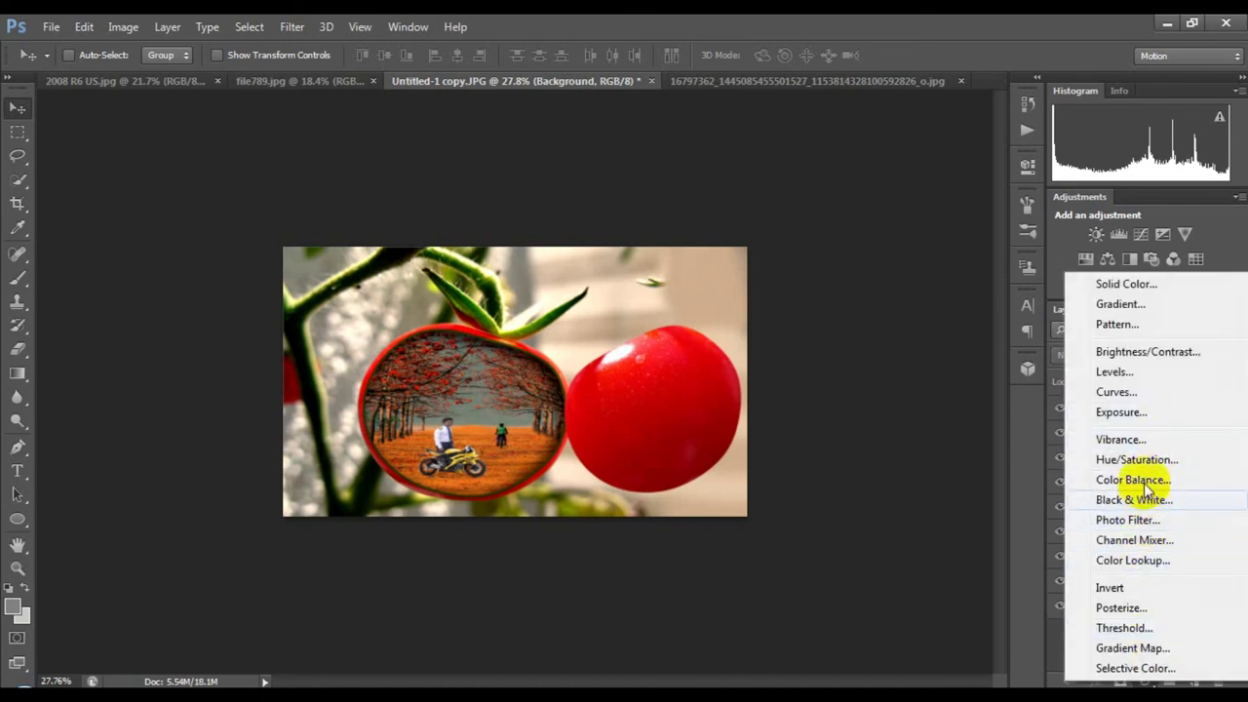
- Add a Levels adjustment set to 3, 1.00 and 248, then select Layer 5 through Levels 1
{"action": "left_click", "coordinate": [1114, 371]}
{"action": "mouse_move", "coordinate": [846, 343]}
{"action": "left_mouse_down"}
{"action": "mouse_move", "coordinate": [858, 346]}
{"action": "mouse_move", "coordinate": [828, 343]}
{"action": "mouse_move", "coordinate": [850, 346]}
{"action": "left_mouse_up"}
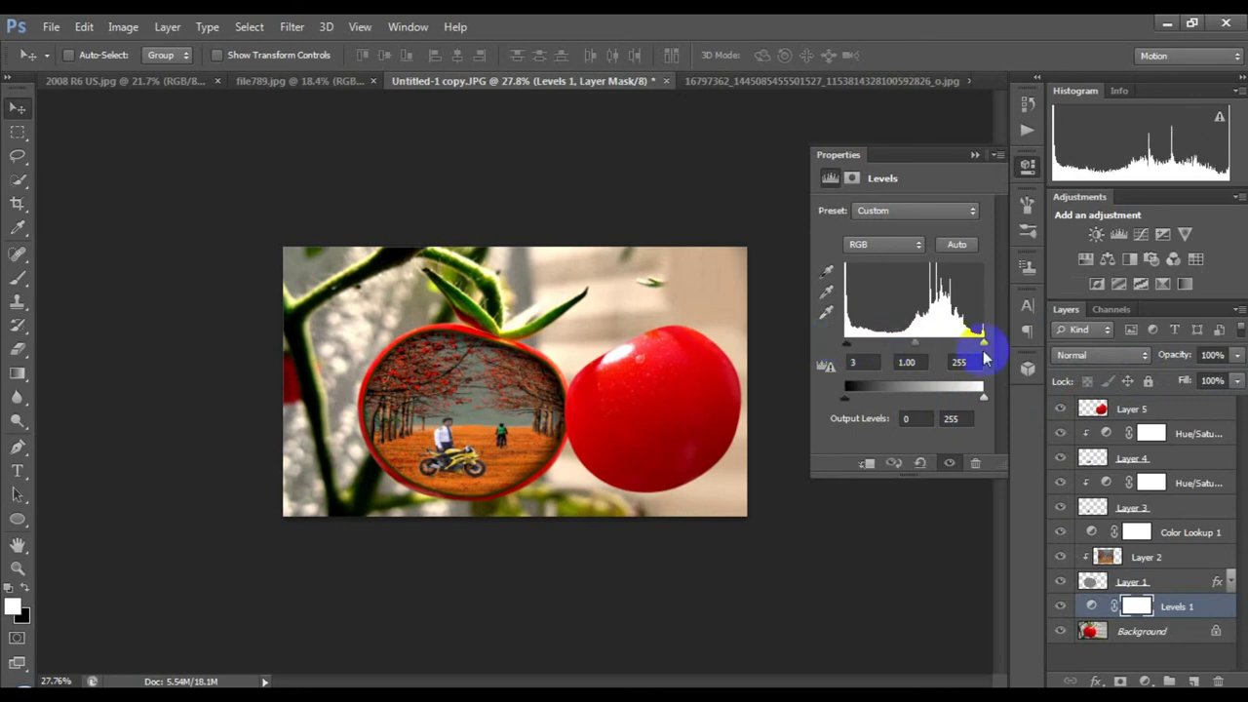
{"action": "mouse_move", "coordinate": [983, 344]}
{"action": "left_mouse_down"}
{"action": "mouse_move", "coordinate": [954, 343]}
{"action": "mouse_move", "coordinate": [984, 359]}
{"action": "left_mouse_up"}
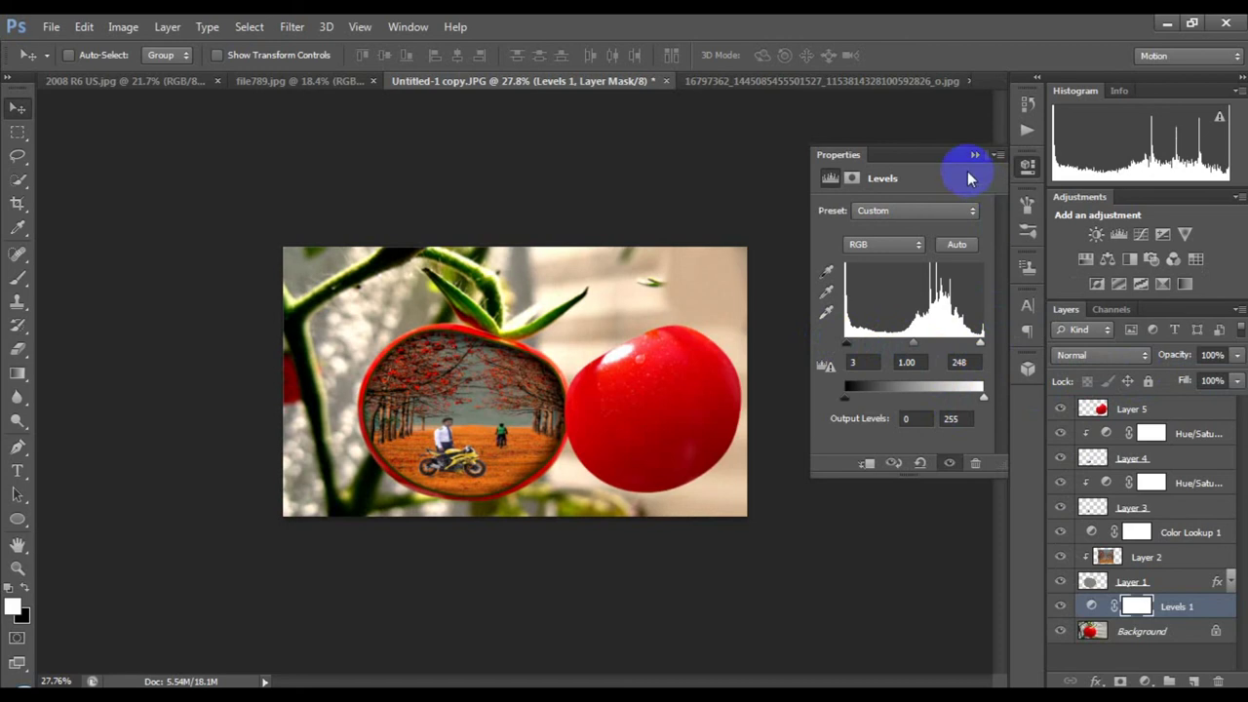
{"action": "left_click", "coordinate": [975, 154]}
{"action": "left_click", "coordinate": [1151, 411]}
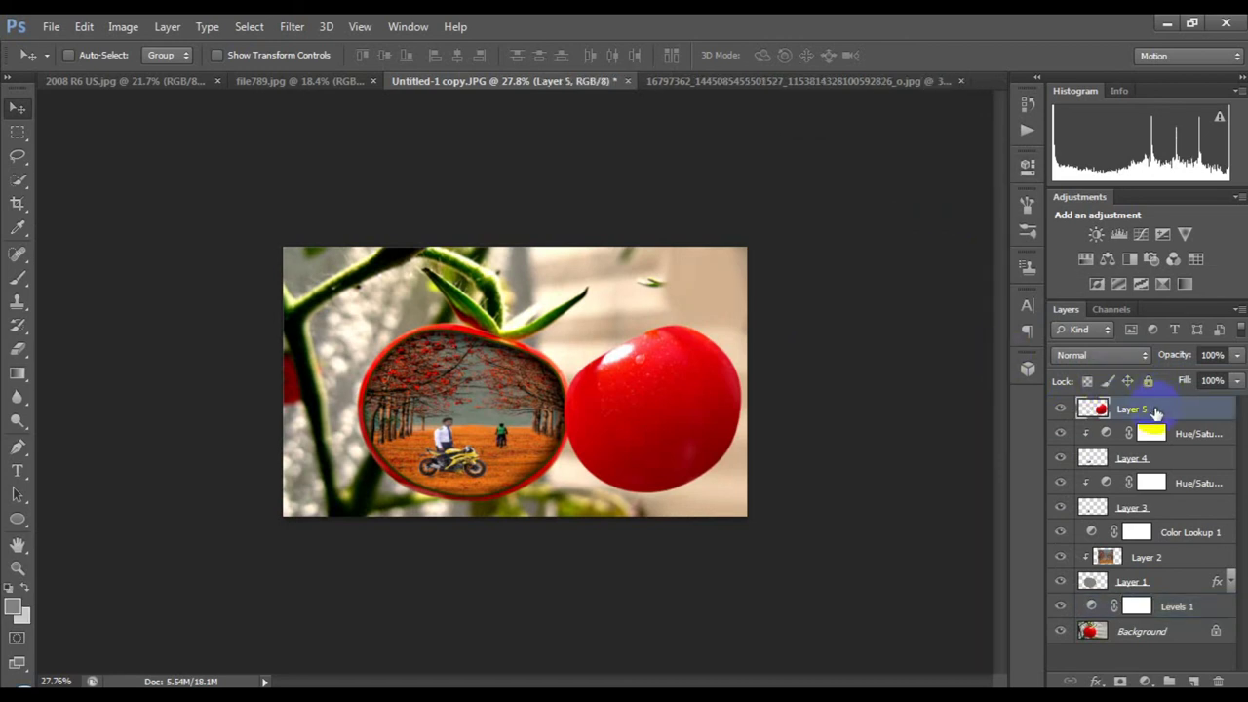
{"action": "left_click", "coordinate": [1174, 608], "text": "shift"}
- Group the selected layers into Group 1 and toggle its visibility off and on to compare
{"action": "key", "text": "ctrl+g"}
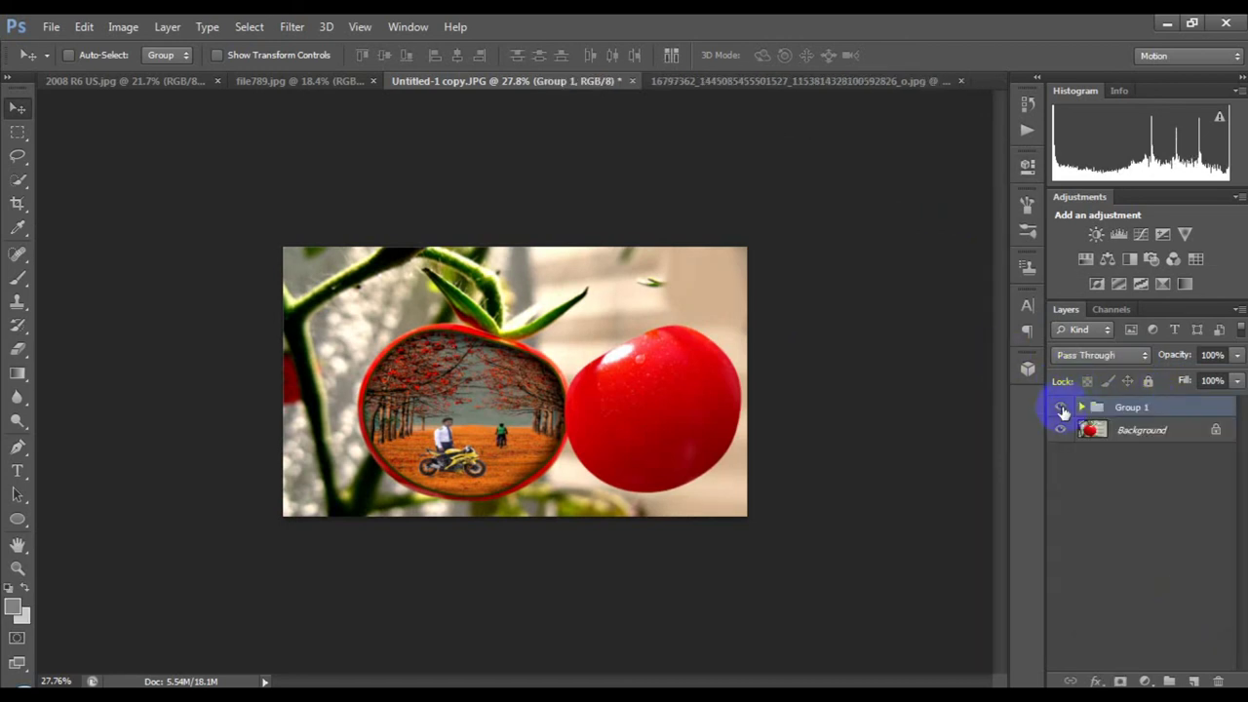
{"action": "left_click", "coordinate": [1060, 409]}
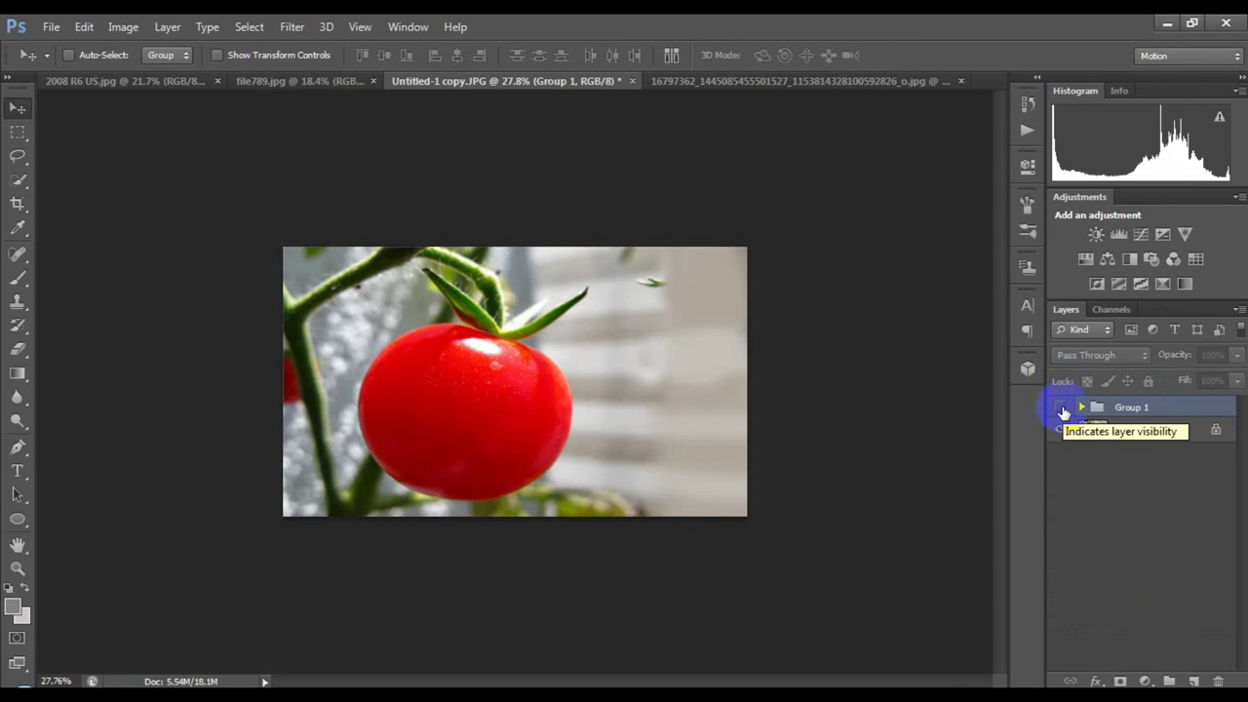
{"action": "left_click", "coordinate": [1062, 408]}
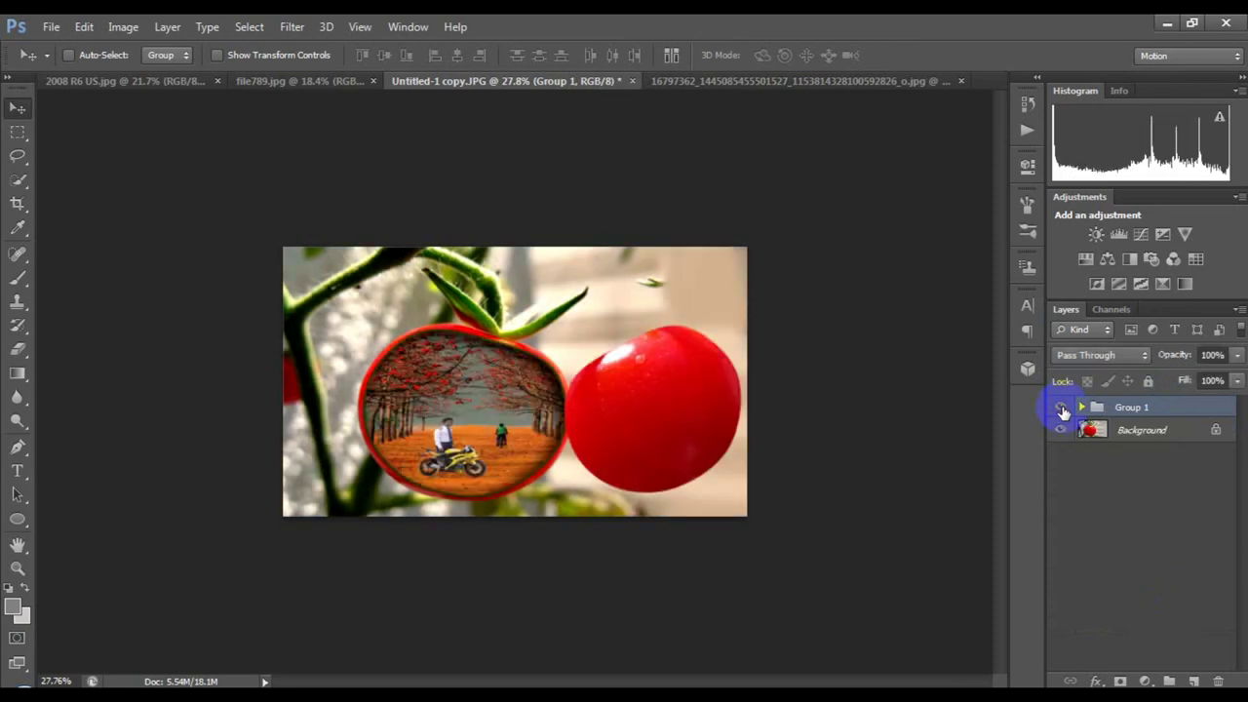